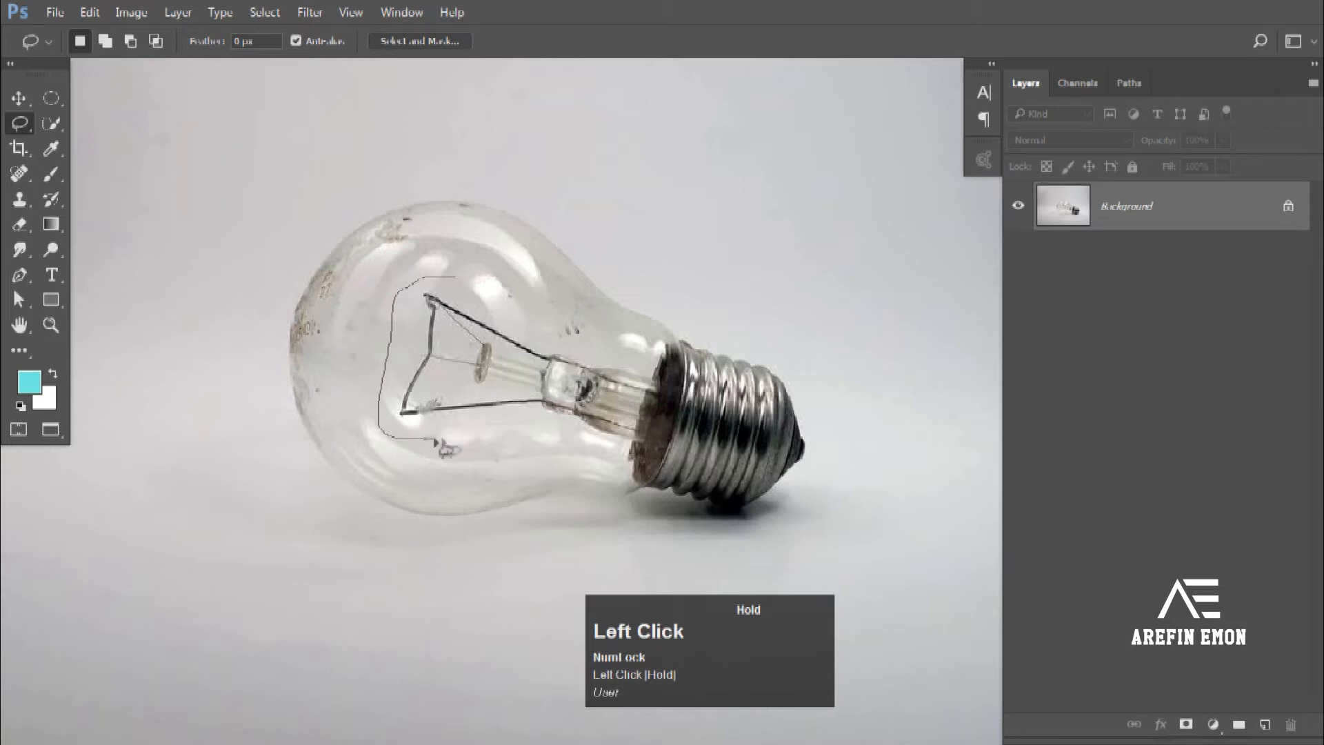
Step: Lasso the outer part of the filament inside the bulb, fill it with Content-Aware at 100% opacity, and deselect
{"action": "left_click_drag", "start_coordinate": [450, 277], "coordinate": [461, 298]}
{"action": "right_click", "coordinate": [463, 303]}
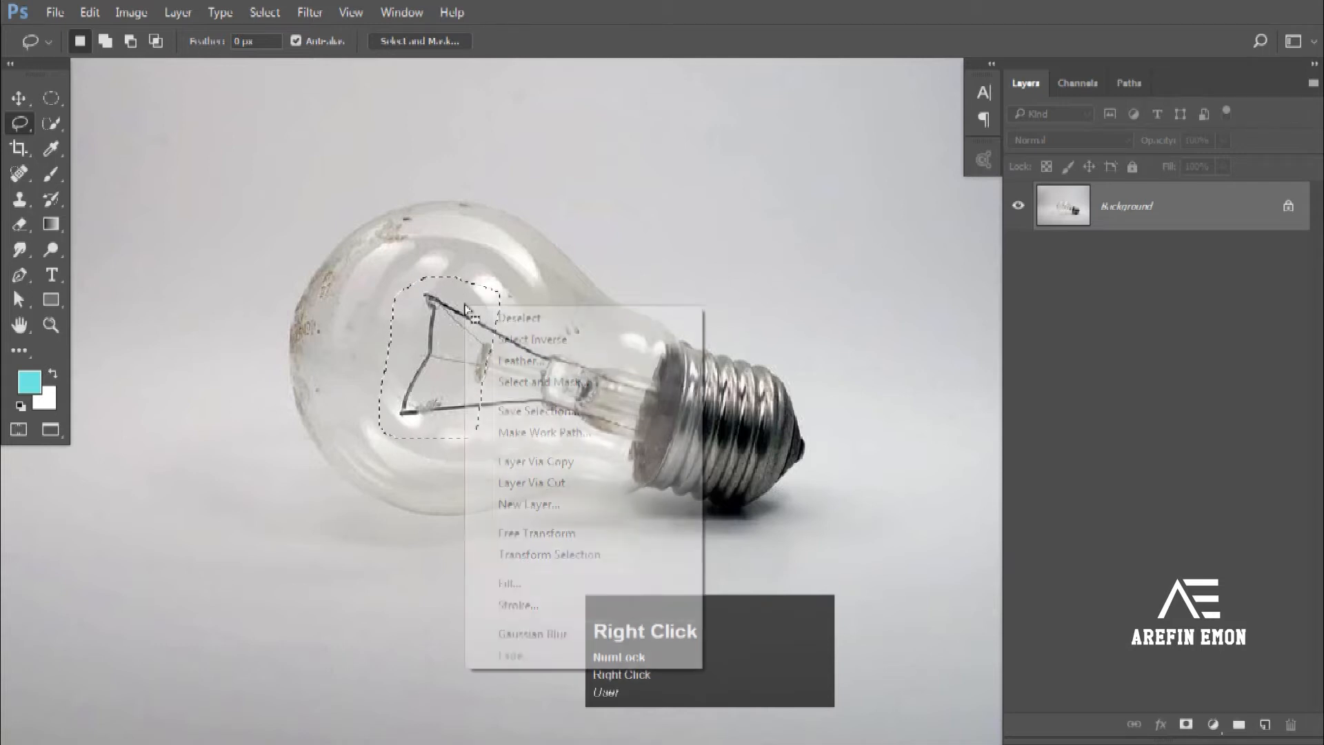
{"action": "left_click", "coordinate": [528, 583]}
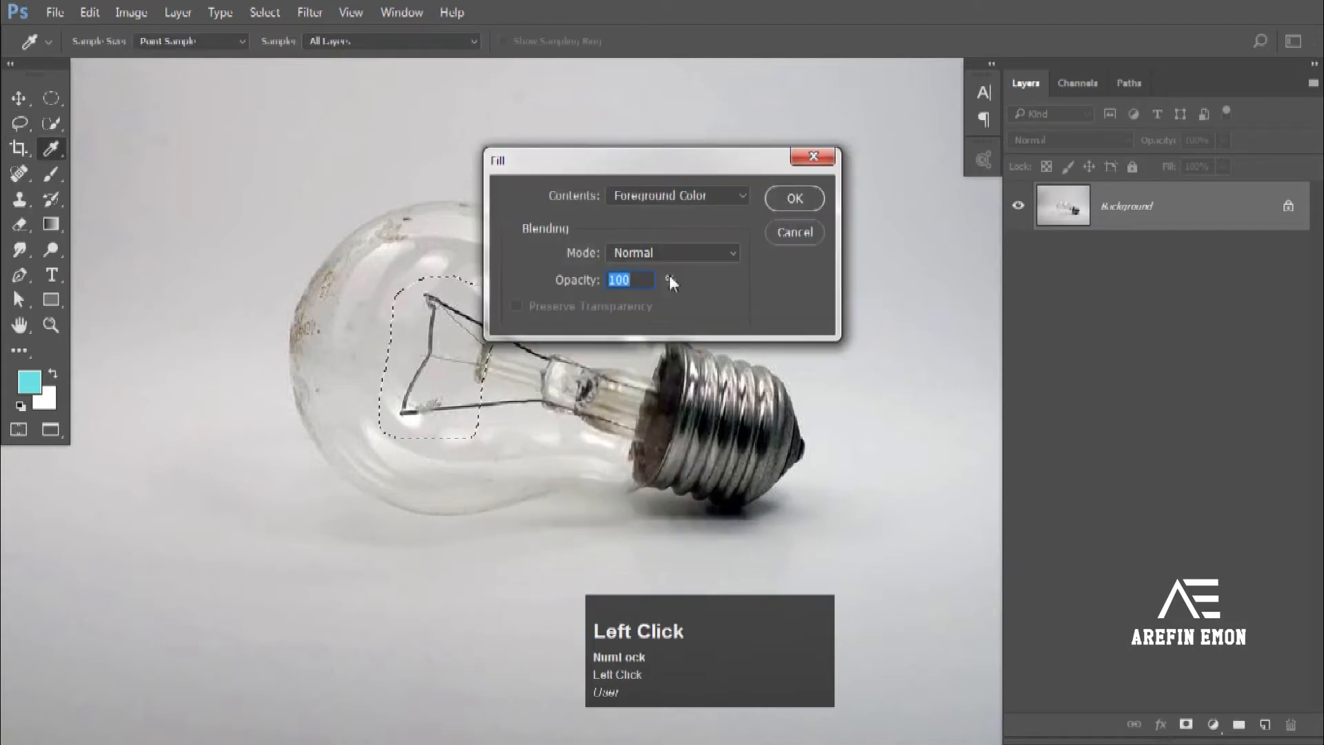
{"action": "left_click", "coordinate": [712, 196]}
{"action": "left_click", "coordinate": [676, 273]}
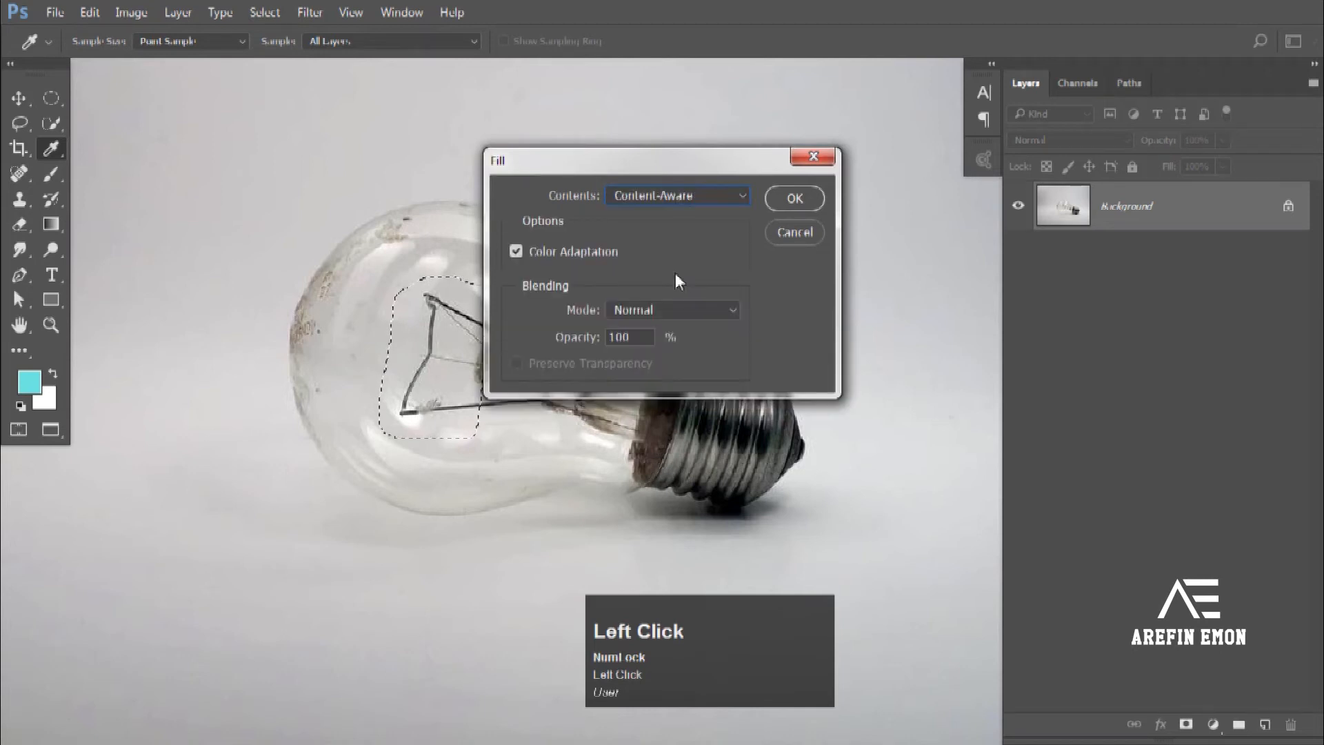
{"action": "left_click", "coordinate": [795, 198]}
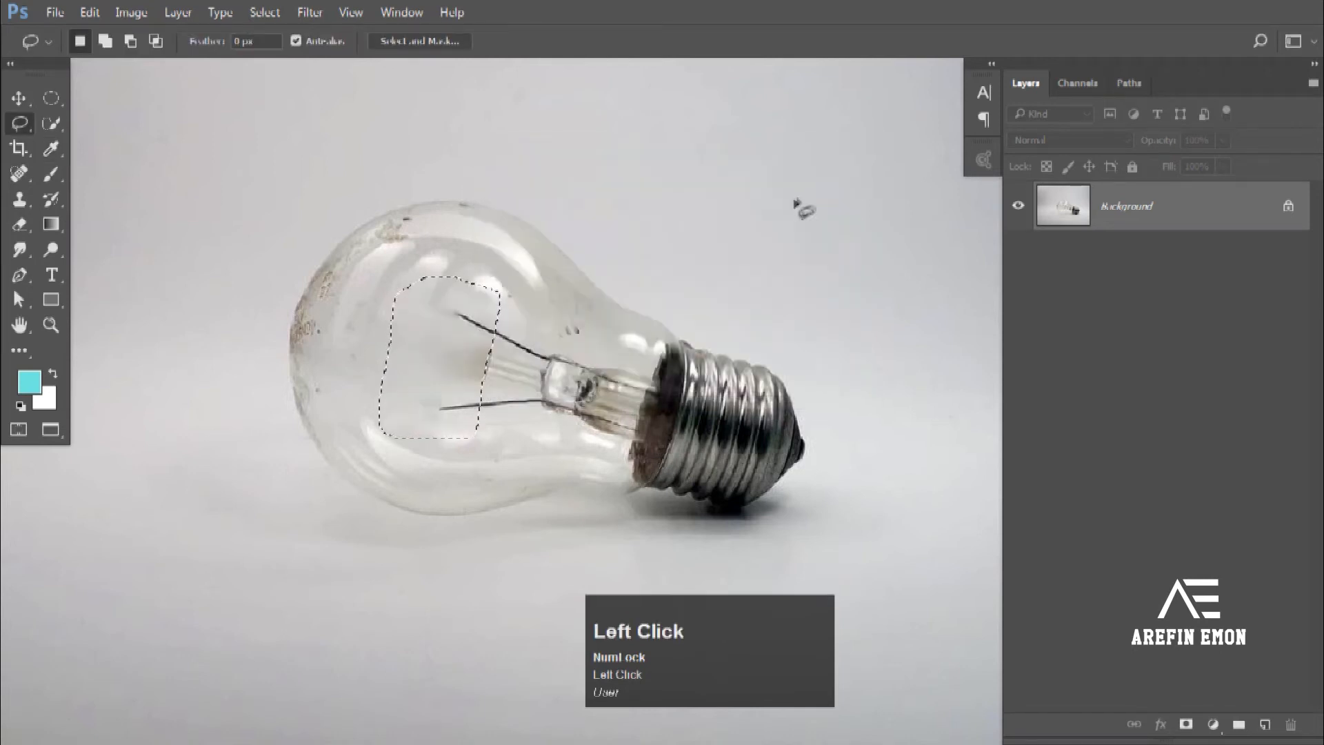
{"action": "left_click", "coordinate": [265, 12]}
{"action": "left_click", "coordinate": [290, 52]}
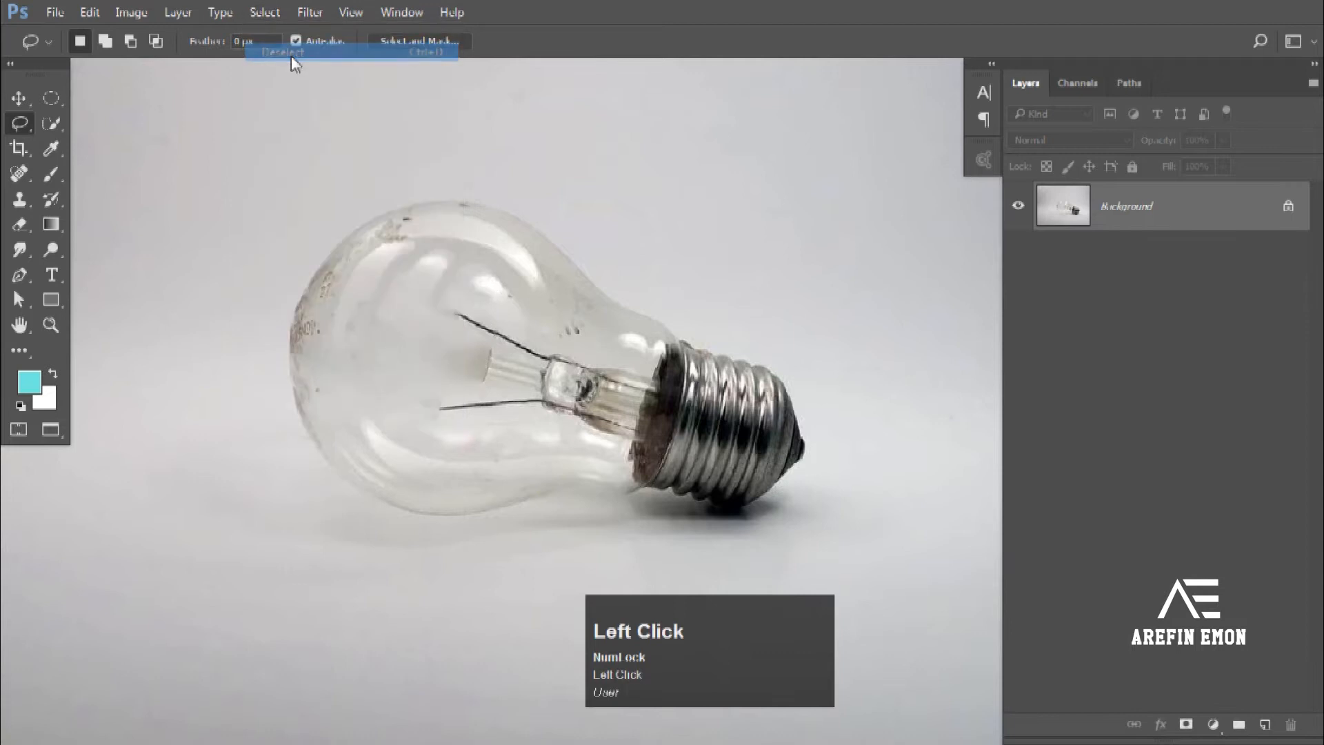
Step: Lasso the two remaining filament wires, remove them with a Content-Aware fill, and clear the selection
{"action": "mouse_move", "coordinate": [480, 300]}
{"action": "left_mouse_down"}
{"action": "mouse_move", "coordinate": [449, 300]}
{"action": "mouse_move", "coordinate": [424, 434]}
{"action": "left_mouse_up"}
{"action": "left_click_drag", "start_coordinate": [498, 321], "coordinate": [470, 300]}
{"action": "right_click", "coordinate": [510, 303]}
{"action": "left_click", "coordinate": [583, 288]}
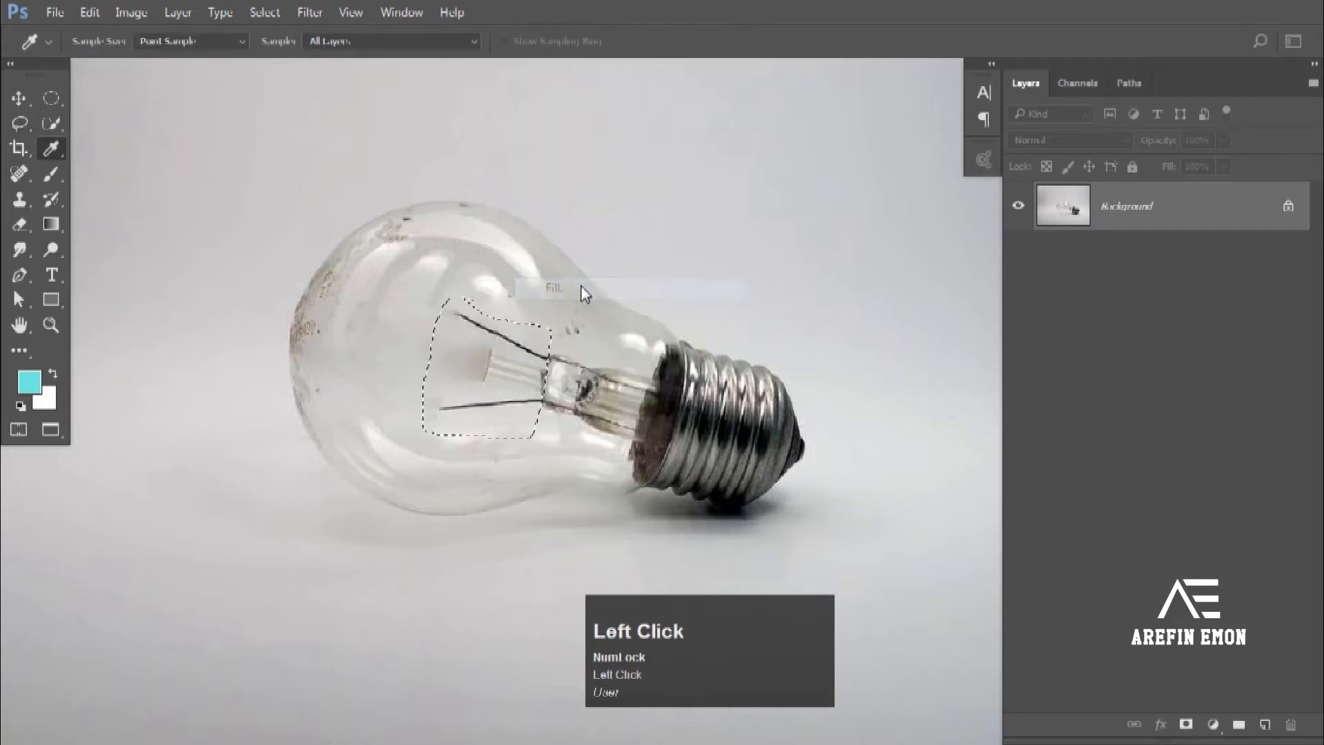
{"action": "left_click", "coordinate": [794, 202]}
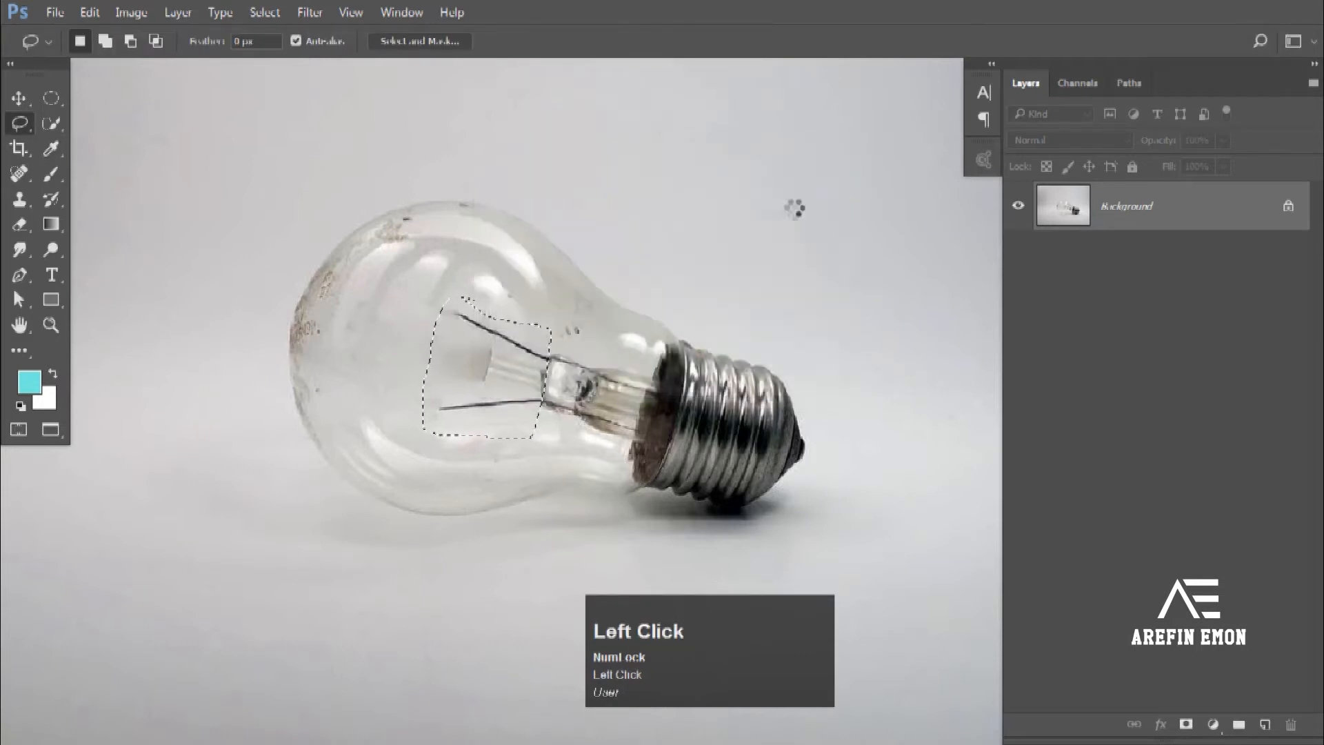
{"action": "left_click", "coordinate": [265, 11]}
{"action": "left_click", "coordinate": [283, 52]}
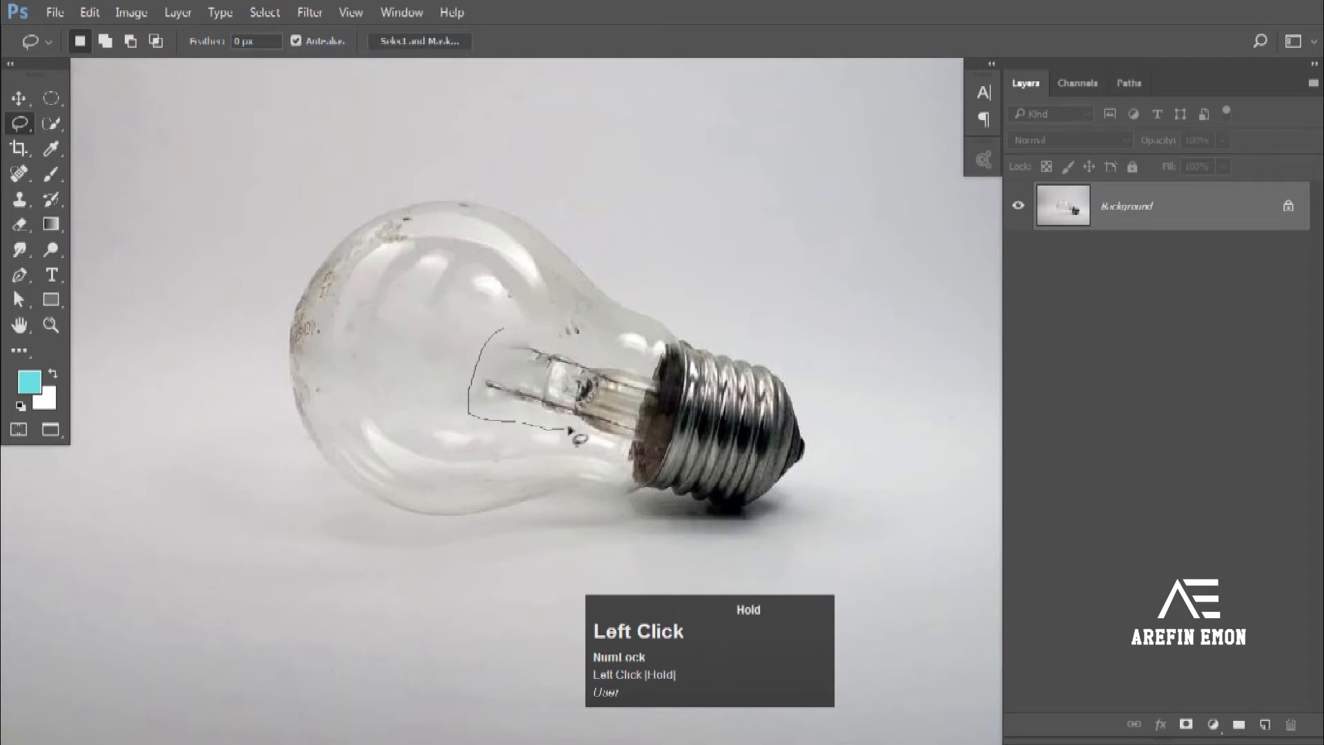
Step: Lasso the wire remnants and the tip of the glass stem, replace them with a Content-Aware fill, and deselect
{"action": "left_click_drag", "start_coordinate": [517, 328], "coordinate": [514, 331]}
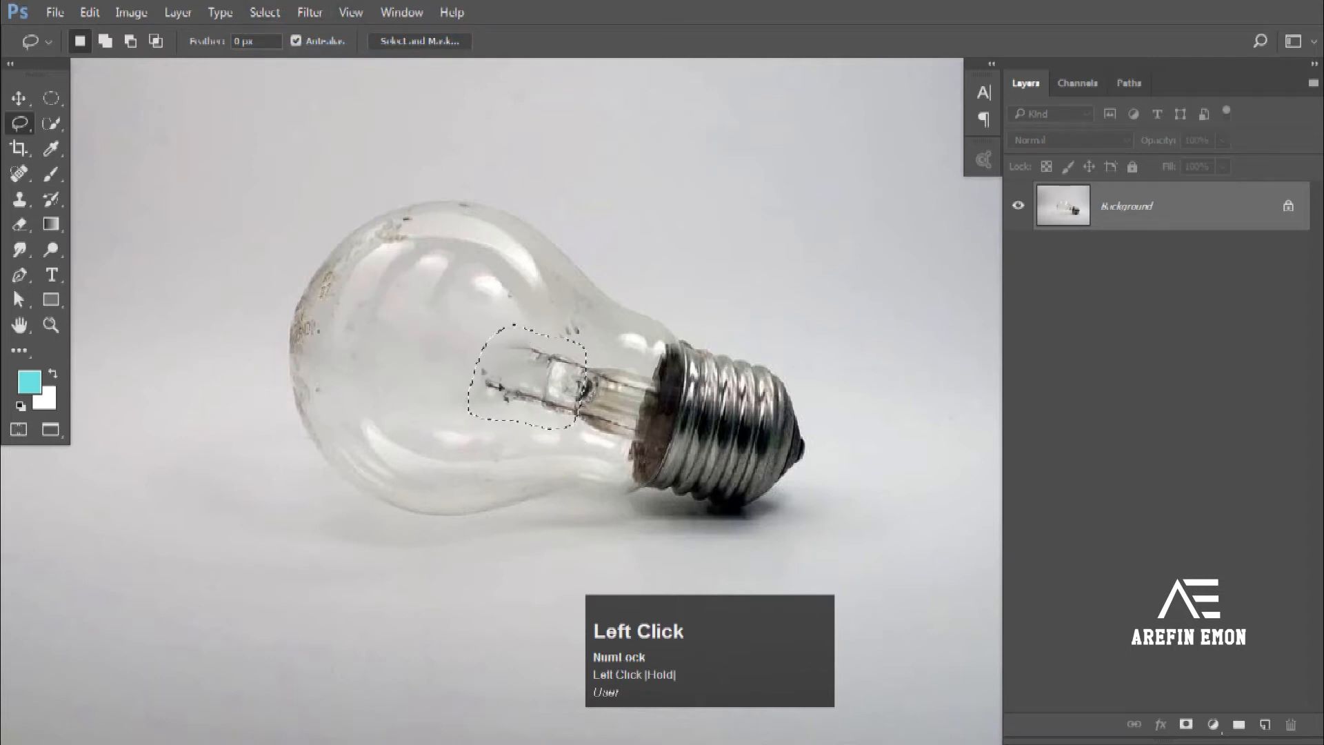
{"action": "right_click", "coordinate": [514, 386]}
{"action": "left_click", "coordinate": [558, 301]}
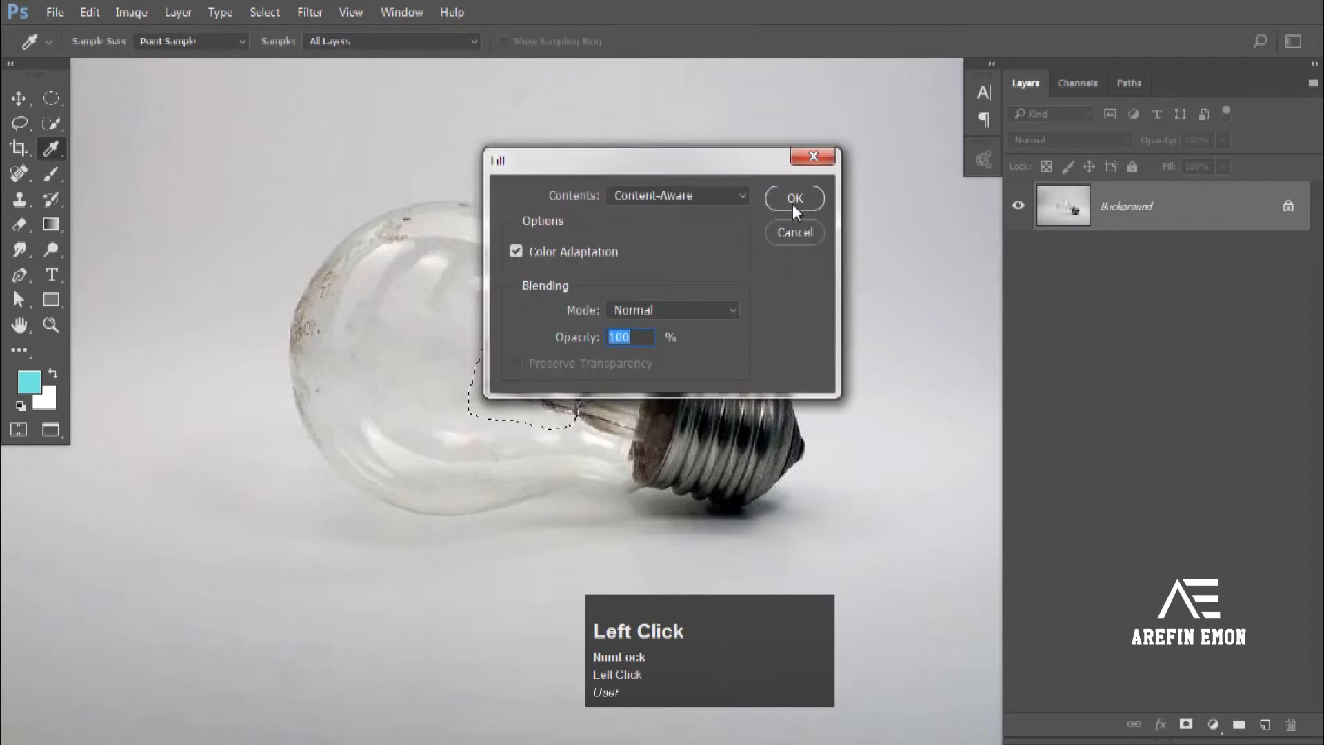
{"action": "left_click", "coordinate": [792, 205]}
{"action": "left_click", "coordinate": [265, 12]}
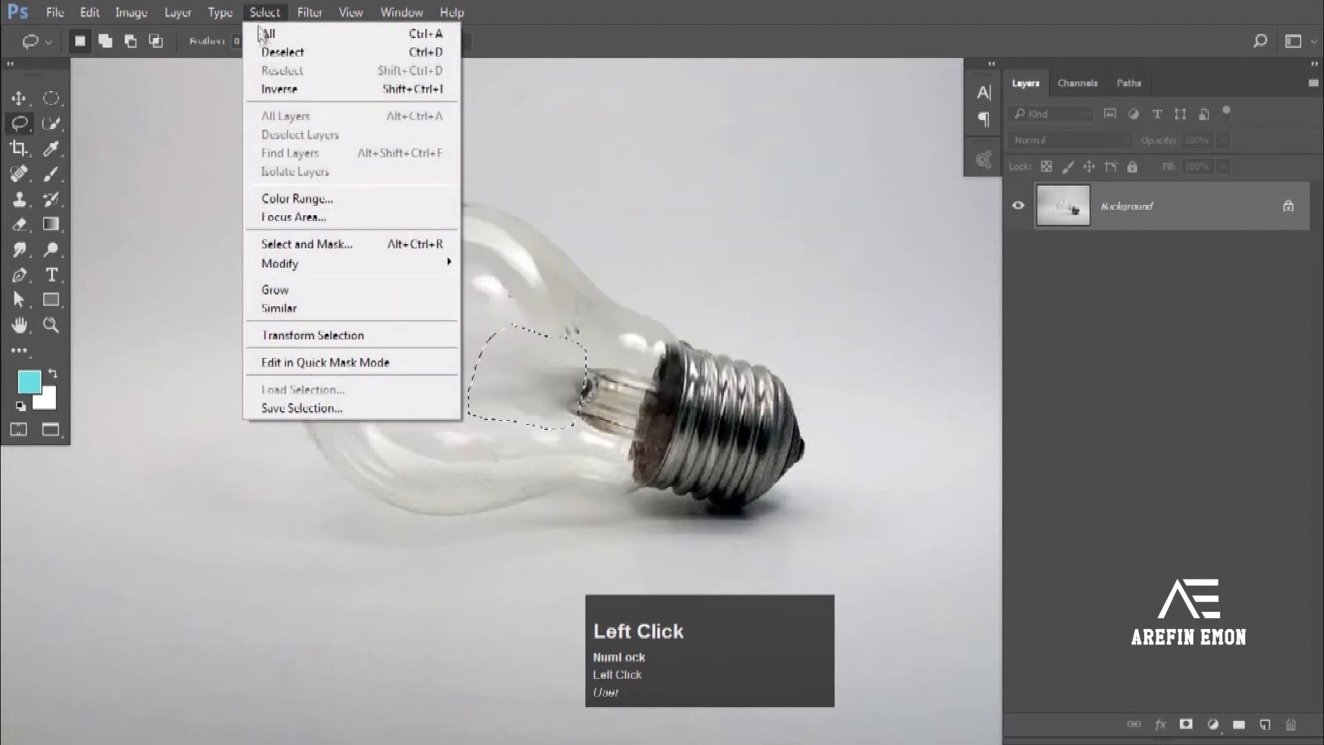
{"action": "left_click", "coordinate": [276, 49]}
Step: Lasso the rest of the glass stem near the screw base, remove it with a Content-Aware fill, and deselect
{"action": "left_click_drag", "start_coordinate": [595, 344], "coordinate": [518, 409]}
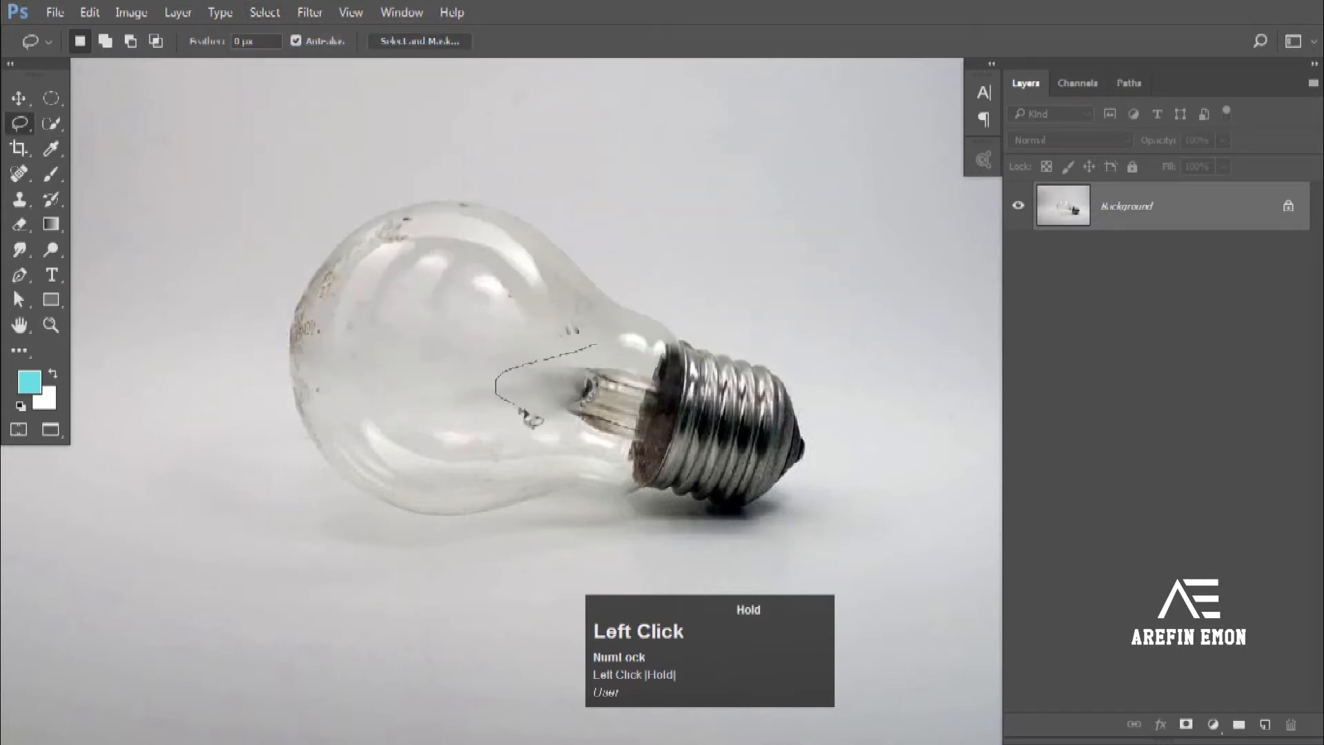
{"action": "left_click_drag", "start_coordinate": [590, 346], "coordinate": [592, 347]}
{"action": "right_click", "coordinate": [586, 410]}
{"action": "left_click", "coordinate": [652, 305]}
{"action": "left_click", "coordinate": [794, 200]}
{"action": "left_click", "coordinate": [265, 12]}
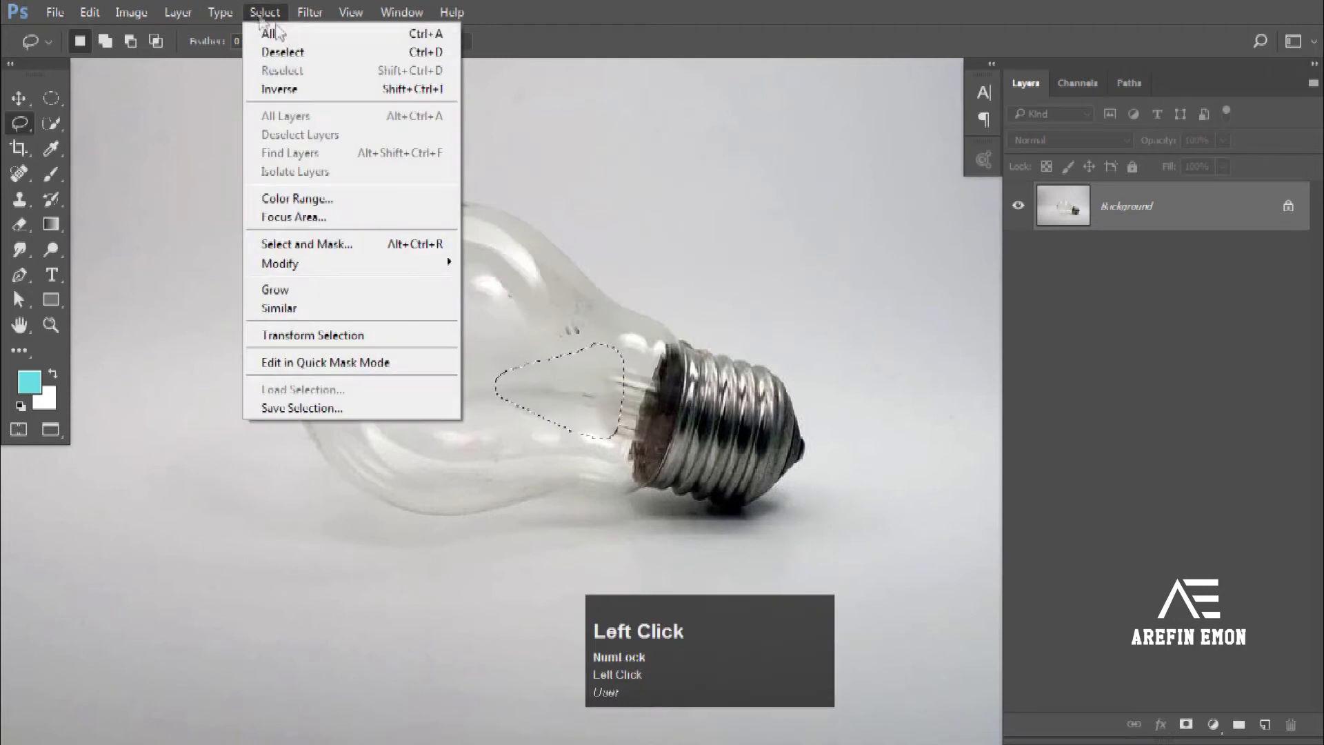
{"action": "left_click", "coordinate": [277, 50]}
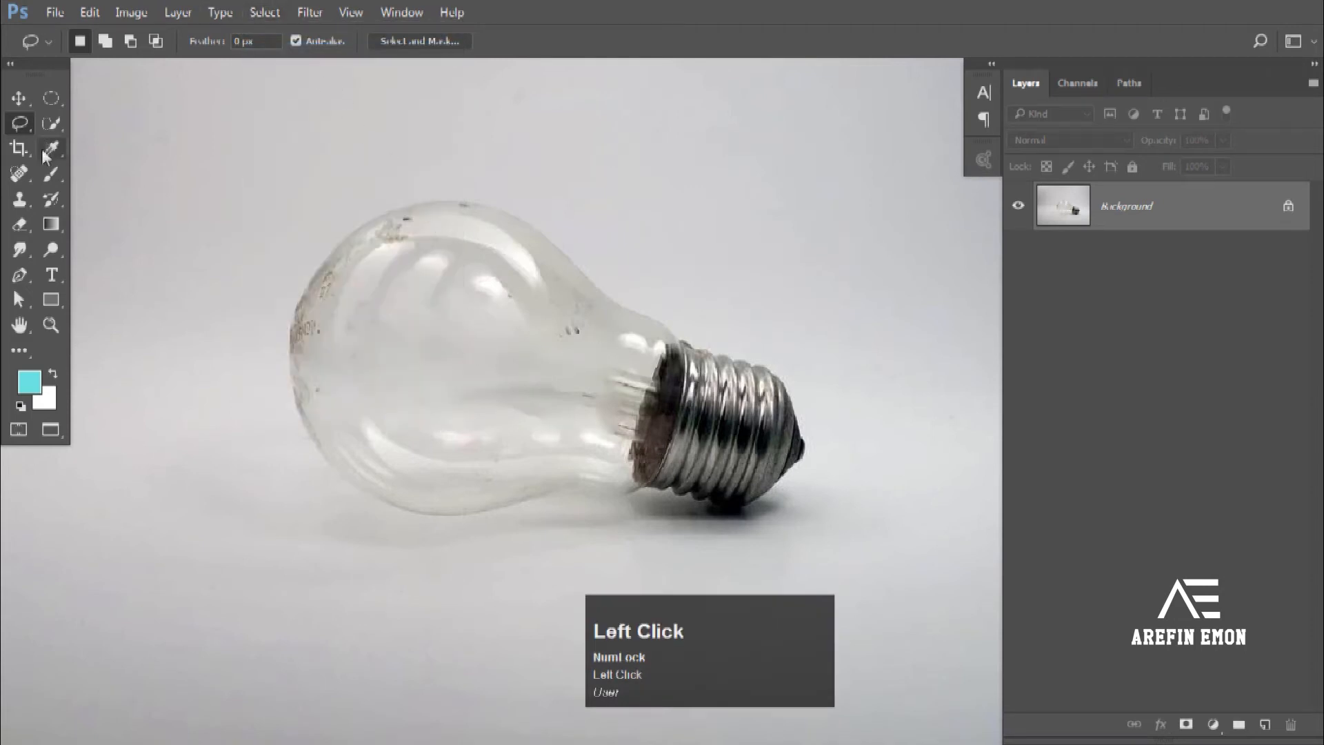
Step: Activate the Clone Stamp tool for retouching the glass
{"action": "left_click", "coordinate": [21, 200]}
{"action": "right_click", "coordinate": [18, 203]}
{"action": "left_click", "coordinate": [90, 198]}
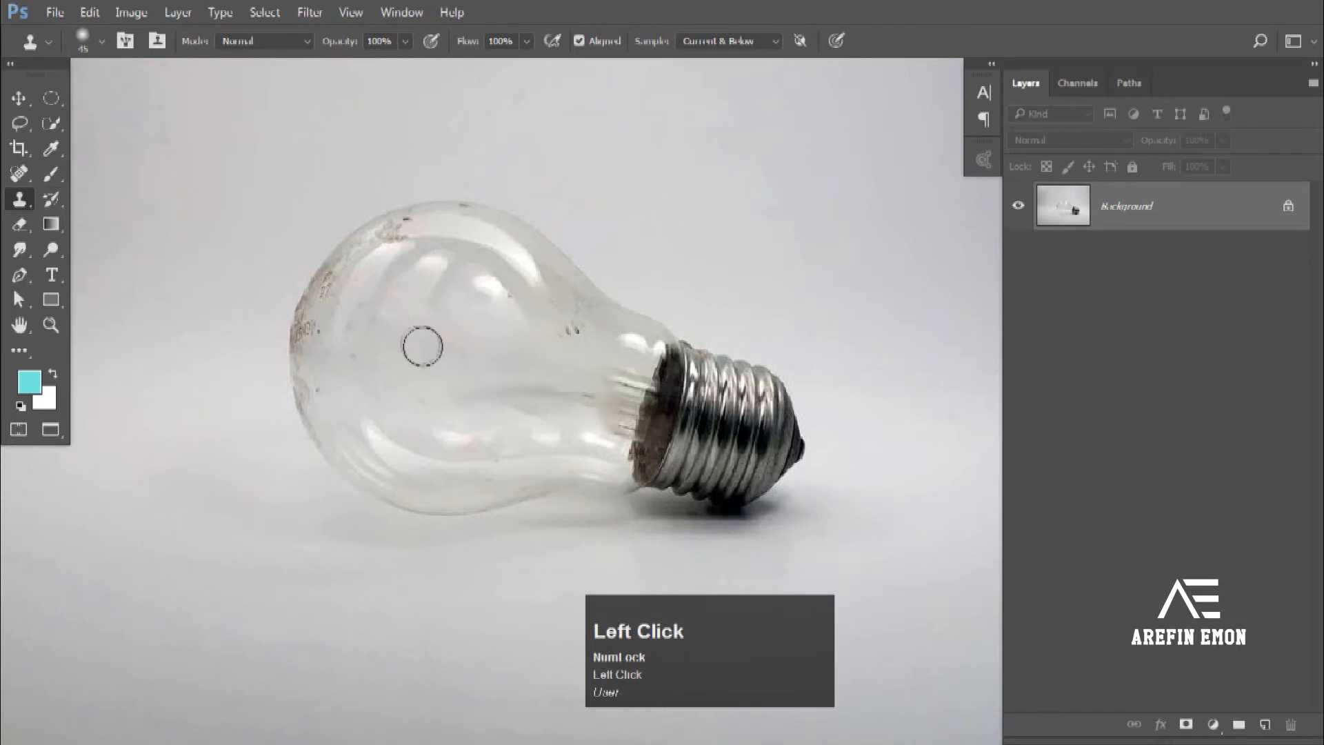
{"action": "left_click", "coordinate": [469, 359], "text": "alt"}
{"action": "mouse_move", "coordinate": [478, 391]}
{"action": "left_mouse_down"}
{"action": "mouse_move", "coordinate": [527, 387]}
{"action": "mouse_move", "coordinate": [458, 361]}
{"action": "mouse_move", "coordinate": [496, 382]}
{"action": "left_mouse_up"}
{"action": "key", "text": "ctrl+z"}
Step: Clone clean glass over the leftover stem marks beside the screw base and across the bulb's interior
{"action": "left_click", "coordinate": [529, 376], "text": "alt"}
{"action": "mouse_move", "coordinate": [596, 384]}
{"action": "left_mouse_down"}
{"action": "mouse_move", "coordinate": [612, 439]}
{"action": "mouse_move", "coordinate": [587, 378]}
{"action": "mouse_move", "coordinate": [634, 378]}
{"action": "mouse_move", "coordinate": [617, 451]}
{"action": "mouse_move", "coordinate": [620, 395]}
{"action": "mouse_move", "coordinate": [624, 416]}
{"action": "mouse_move", "coordinate": [643, 367]}
{"action": "mouse_move", "coordinate": [616, 449]}
{"action": "mouse_move", "coordinate": [625, 405]}
{"action": "mouse_move", "coordinate": [423, 425]}
{"action": "mouse_move", "coordinate": [625, 427]}
{"action": "mouse_move", "coordinate": [429, 432]}
{"action": "mouse_move", "coordinate": [389, 388]}
{"action": "mouse_move", "coordinate": [461, 459]}
{"action": "left_mouse_up"}
{"action": "left_click", "coordinate": [606, 396], "text": "alt"}
{"action": "left_click", "coordinate": [629, 380]}
{"action": "scroll", "coordinate": [602, 412], "scroll_direction": "up", "scroll_amount": 1, "text": "alt"}
{"action": "left_click", "coordinate": [426, 319], "text": "alt"}
{"action": "left_click", "coordinate": [402, 362], "text": "alt"}
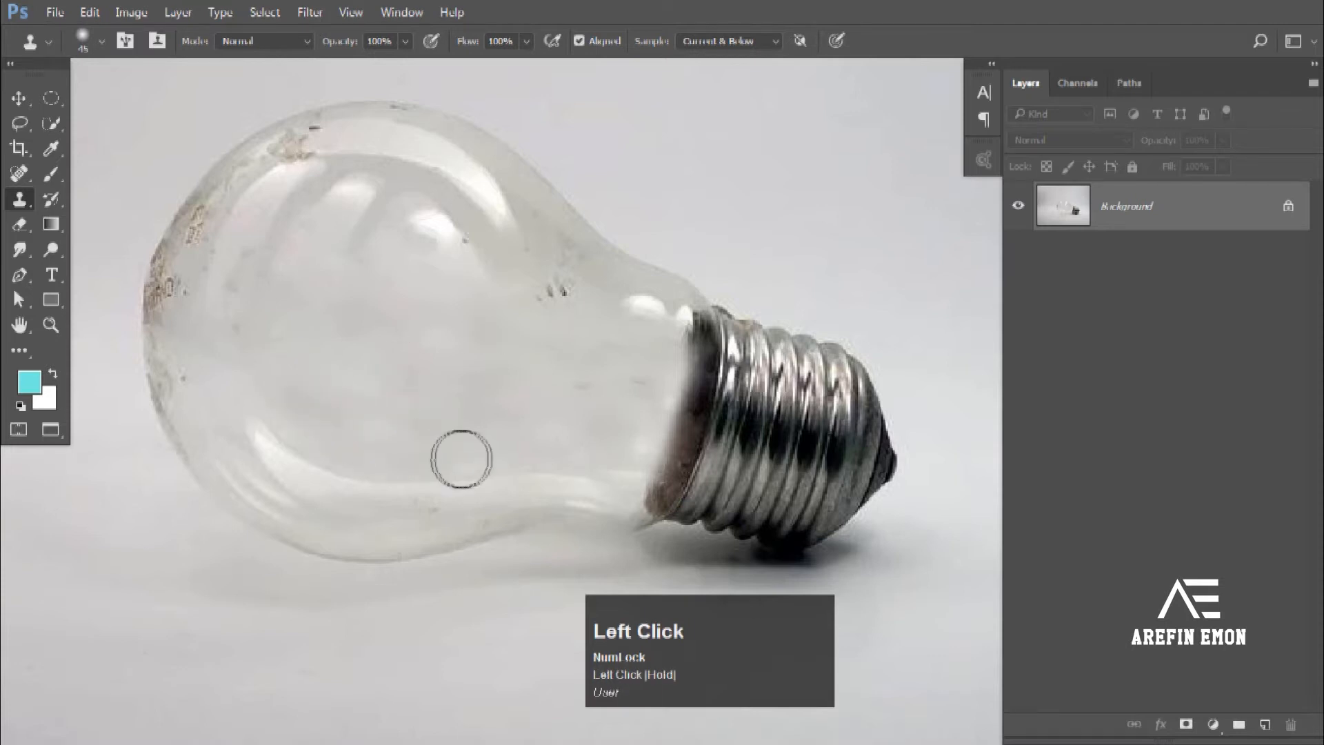
{"action": "scroll", "coordinate": [461, 429], "scroll_direction": "down", "scroll_amount": 4, "text": "alt"}
{"action": "left_click", "coordinate": [397, 389], "text": "alt"}
{"action": "mouse_move", "coordinate": [428, 344]}
{"action": "left_mouse_down"}
{"action": "mouse_move", "coordinate": [431, 331]}
{"action": "mouse_move", "coordinate": [379, 362]}
{"action": "mouse_move", "coordinate": [453, 352]}
{"action": "mouse_move", "coordinate": [429, 332]}
{"action": "left_mouse_up"}
{"action": "key", "text": "ctrl+z"}
Step: Clone clean glass over the remaining blotches and reflections in the middle of the bulb
{"action": "left_click", "coordinate": [511, 414], "text": "alt"}
{"action": "left_click_drag", "start_coordinate": [490, 399], "coordinate": [419, 390]}
{"action": "scroll", "coordinate": [440, 423], "scroll_direction": "down", "scroll_amount": 1, "text": "alt"}
{"action": "scroll", "coordinate": [441, 422], "scroll_direction": "up", "scroll_amount": 1, "text": "alt"}
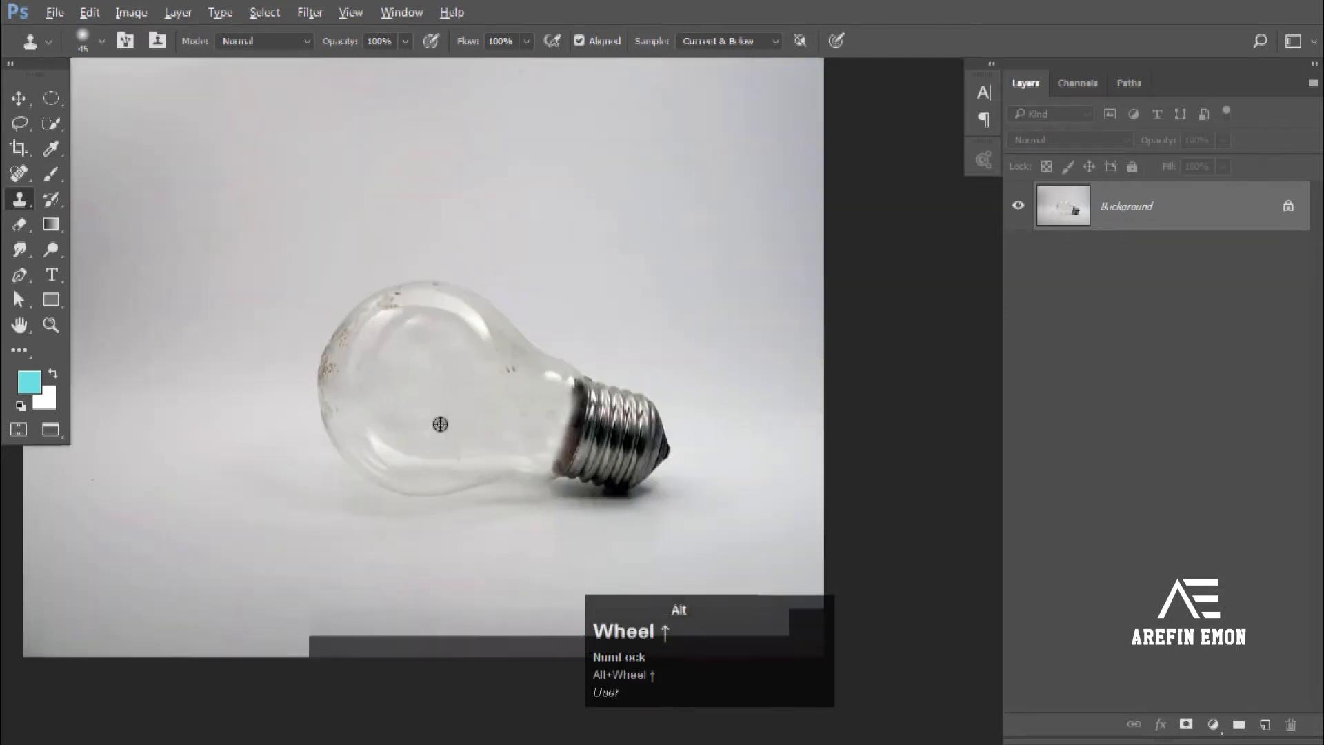
{"action": "key", "text": "v"}
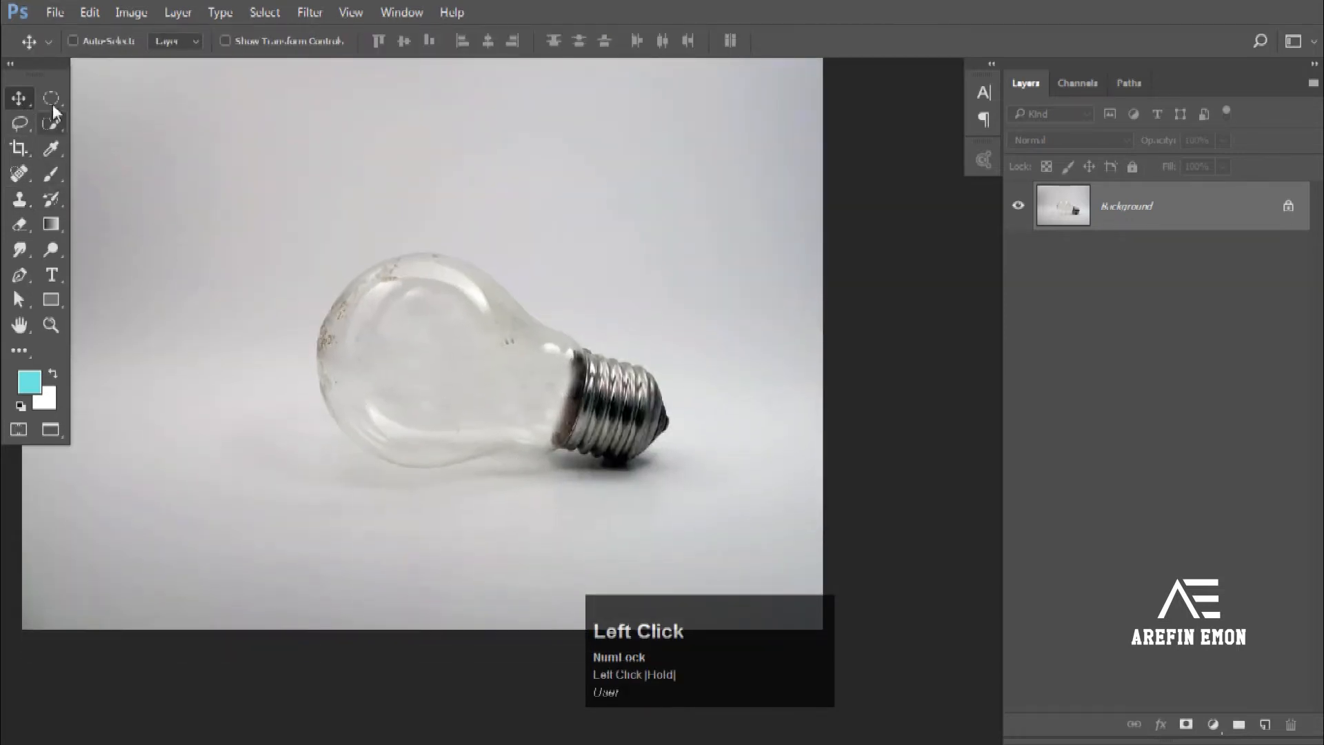
Step: Make a thin, wide elliptical selection just beneath the bulb, reaching from the glass to the screw base
{"action": "left_click", "coordinate": [52, 105]}
{"action": "right_click", "coordinate": [52, 105]}
{"action": "left_click", "coordinate": [111, 122]}
{"action": "scroll", "coordinate": [434, 625], "scroll_direction": "up", "scroll_amount": 1, "text": "alt"}
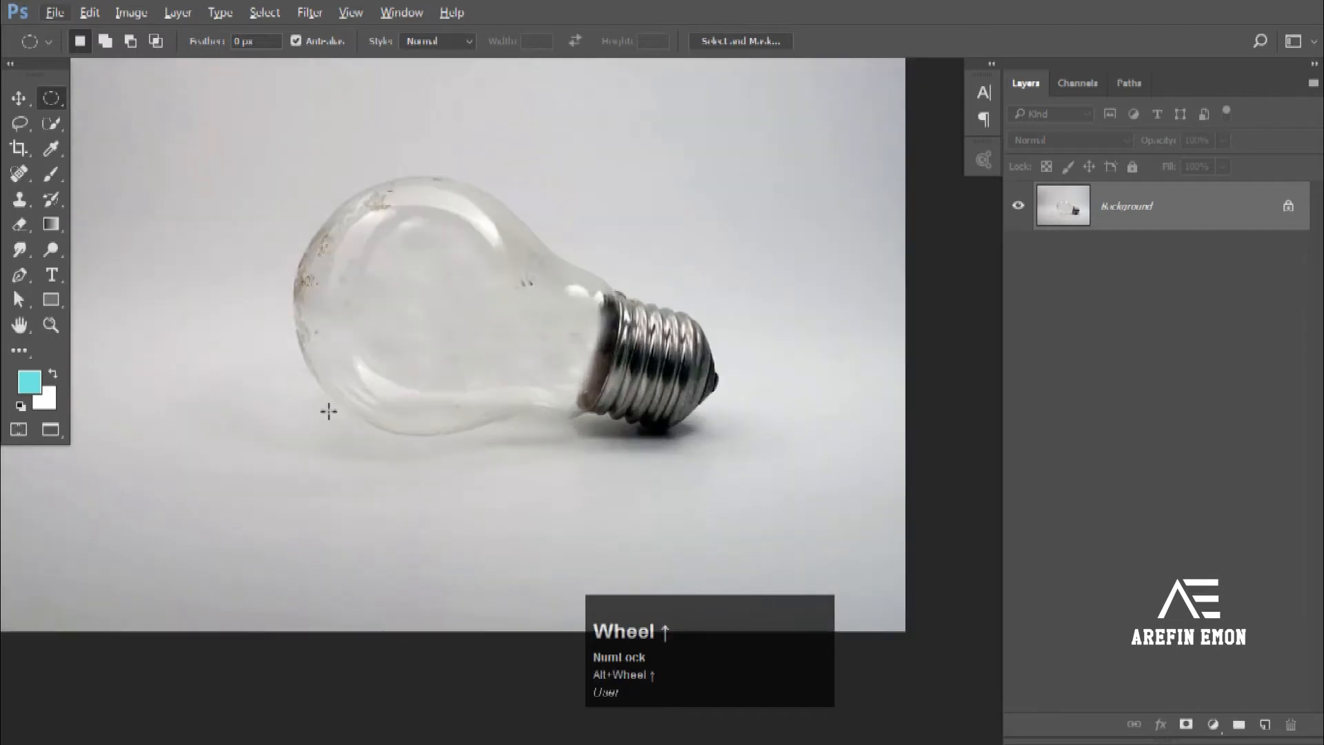
{"action": "left_click_drag", "start_coordinate": [340, 442], "coordinate": [671, 446]}
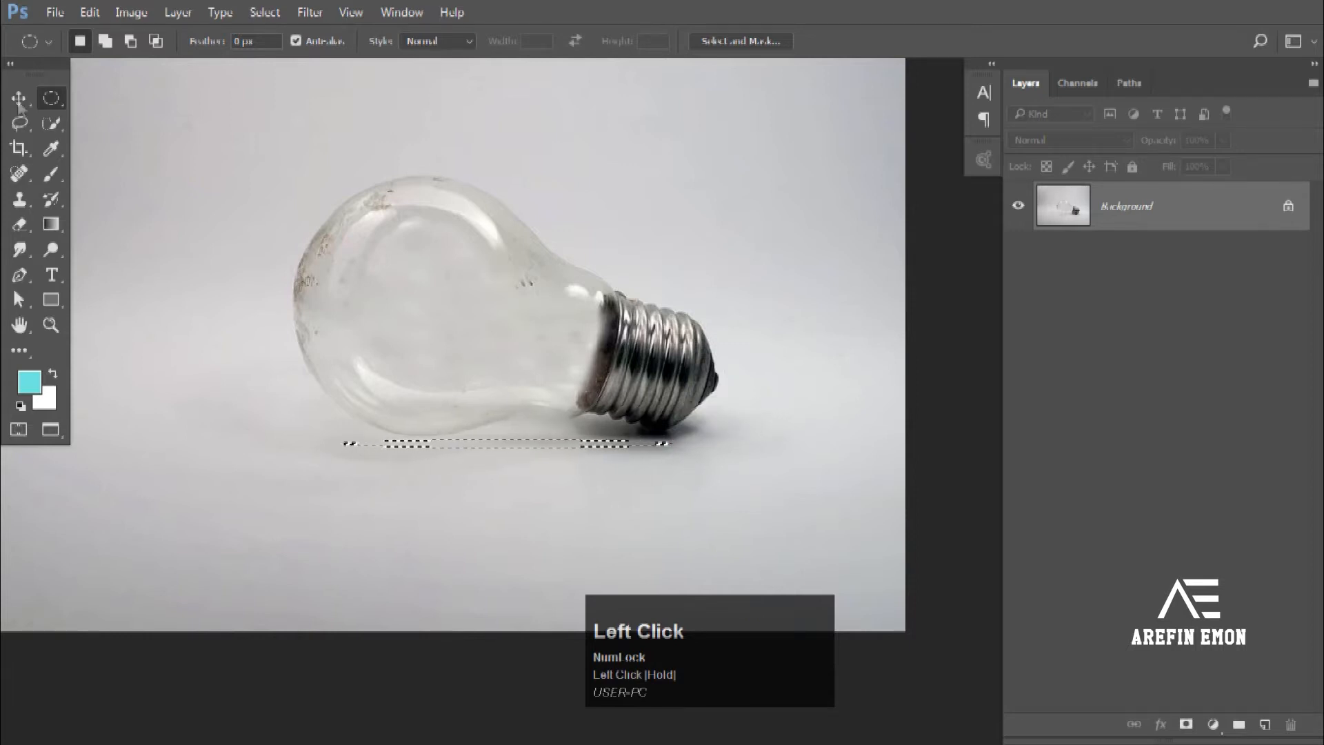
Step: Fill the thin elliptical selection with black (000000) on a new layer and deselect
{"action": "left_click", "coordinate": [1260, 722]}
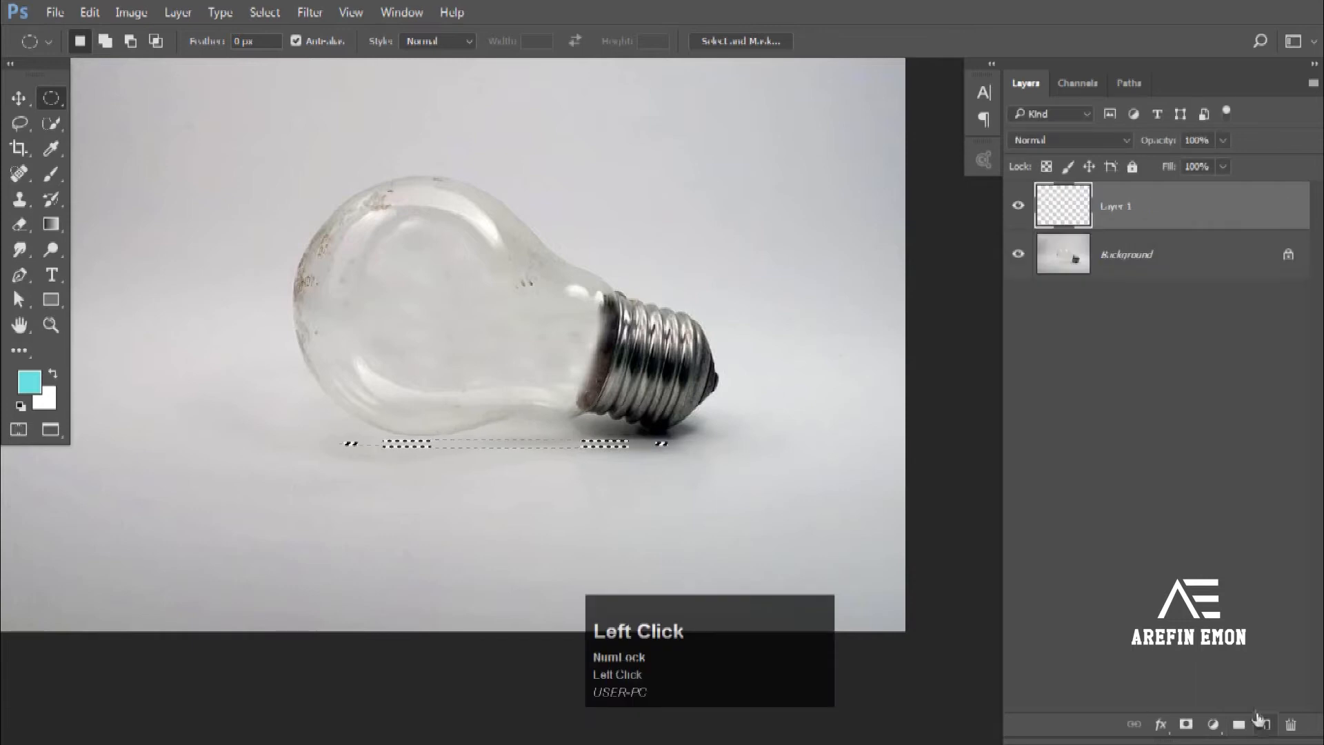
{"action": "left_click", "coordinate": [27, 390]}
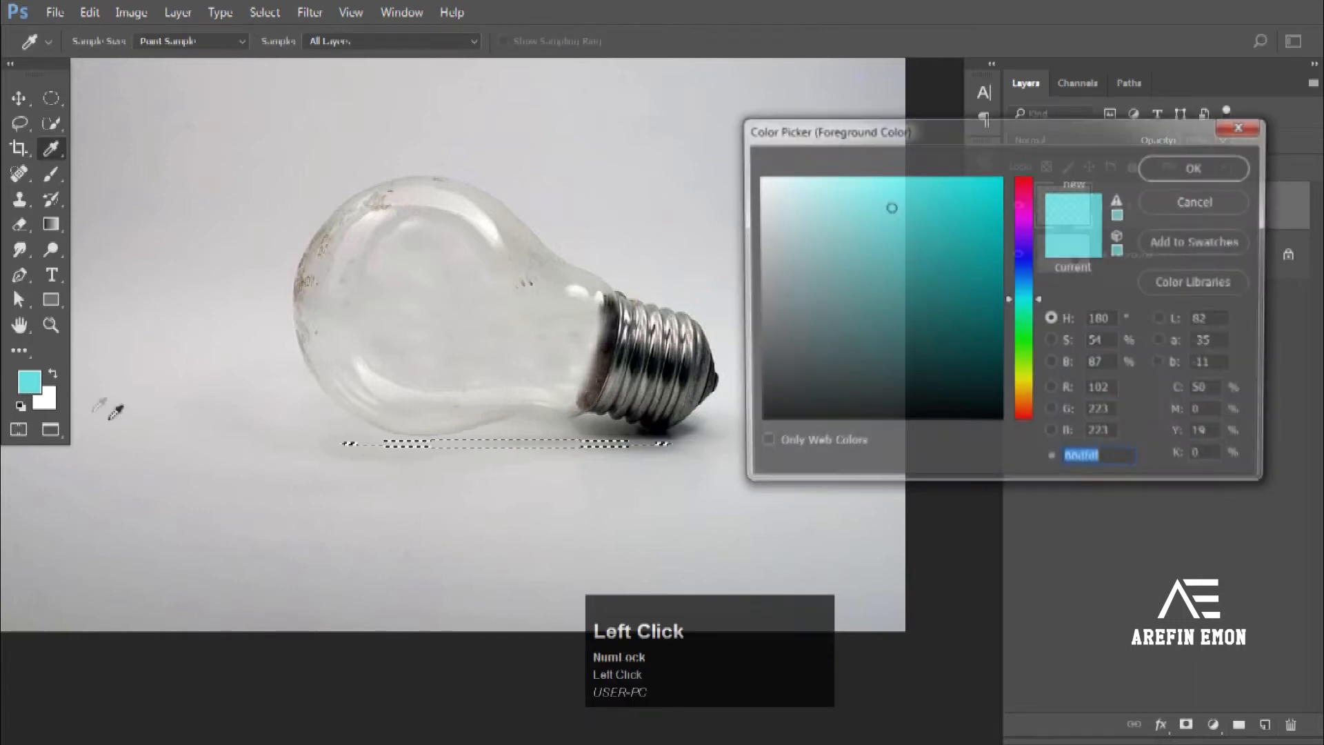
{"action": "left_click", "coordinate": [763, 423]}
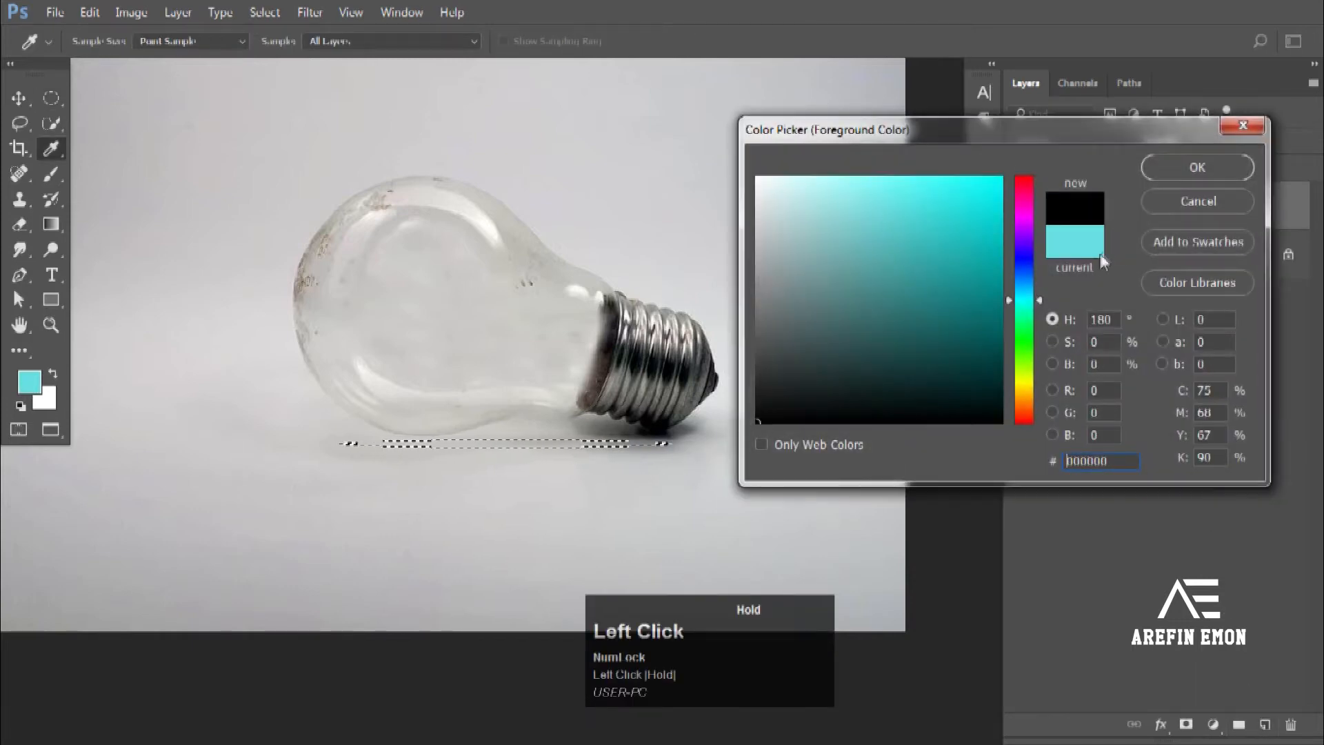
{"action": "left_click", "coordinate": [1194, 168]}
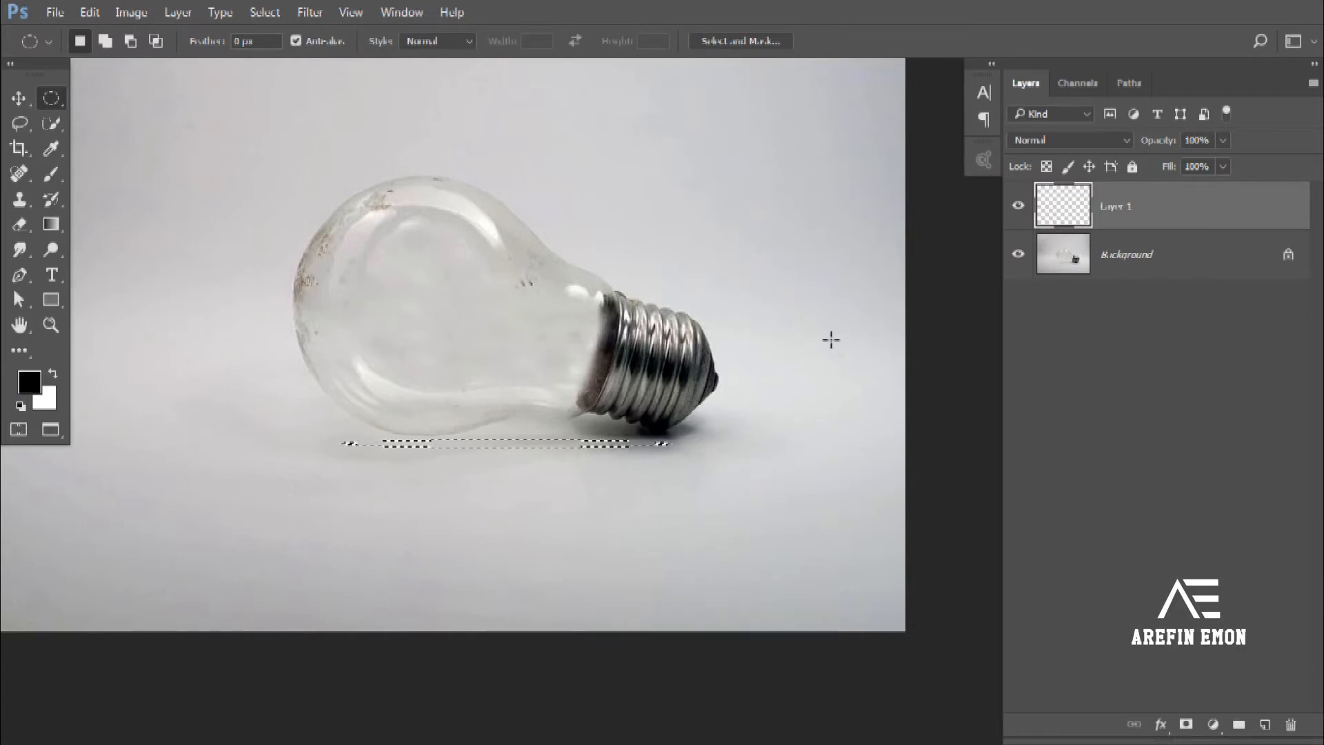
{"action": "key", "text": "alt+BackSpace"}
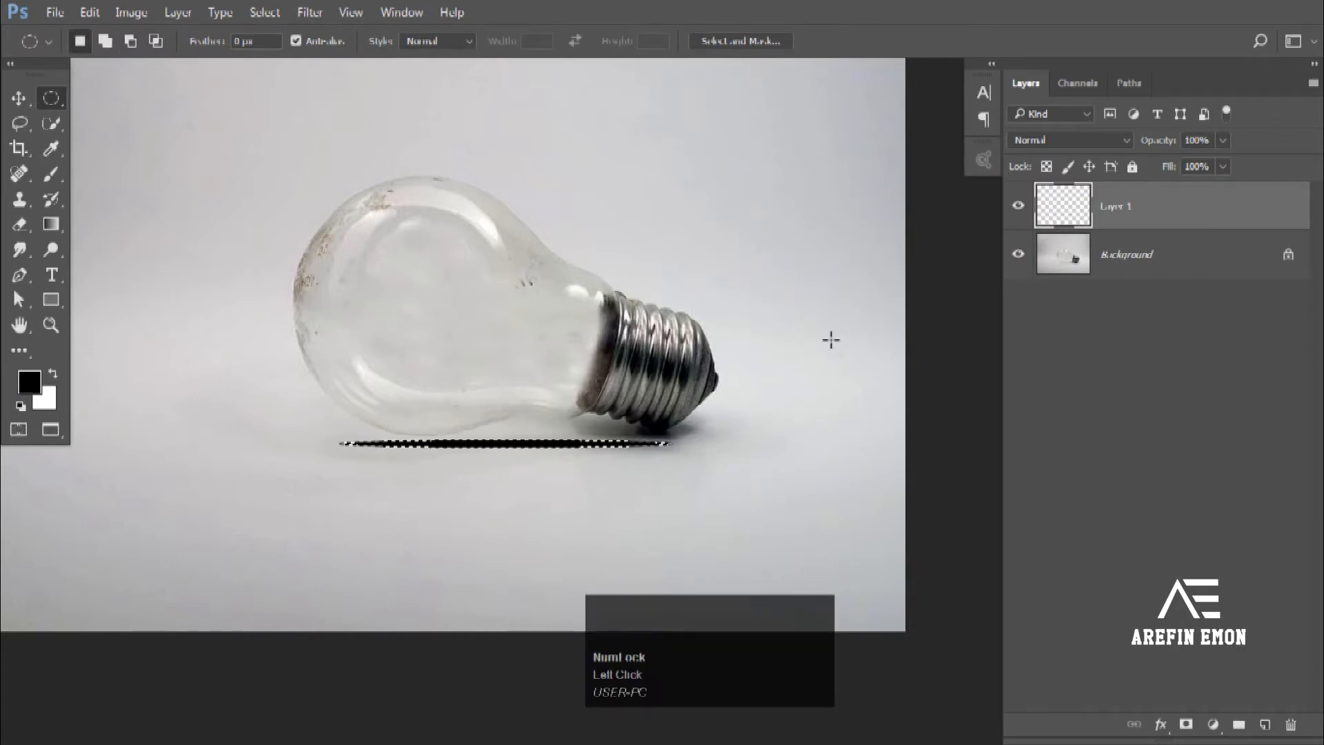
{"action": "left_click", "coordinate": [19, 98]}
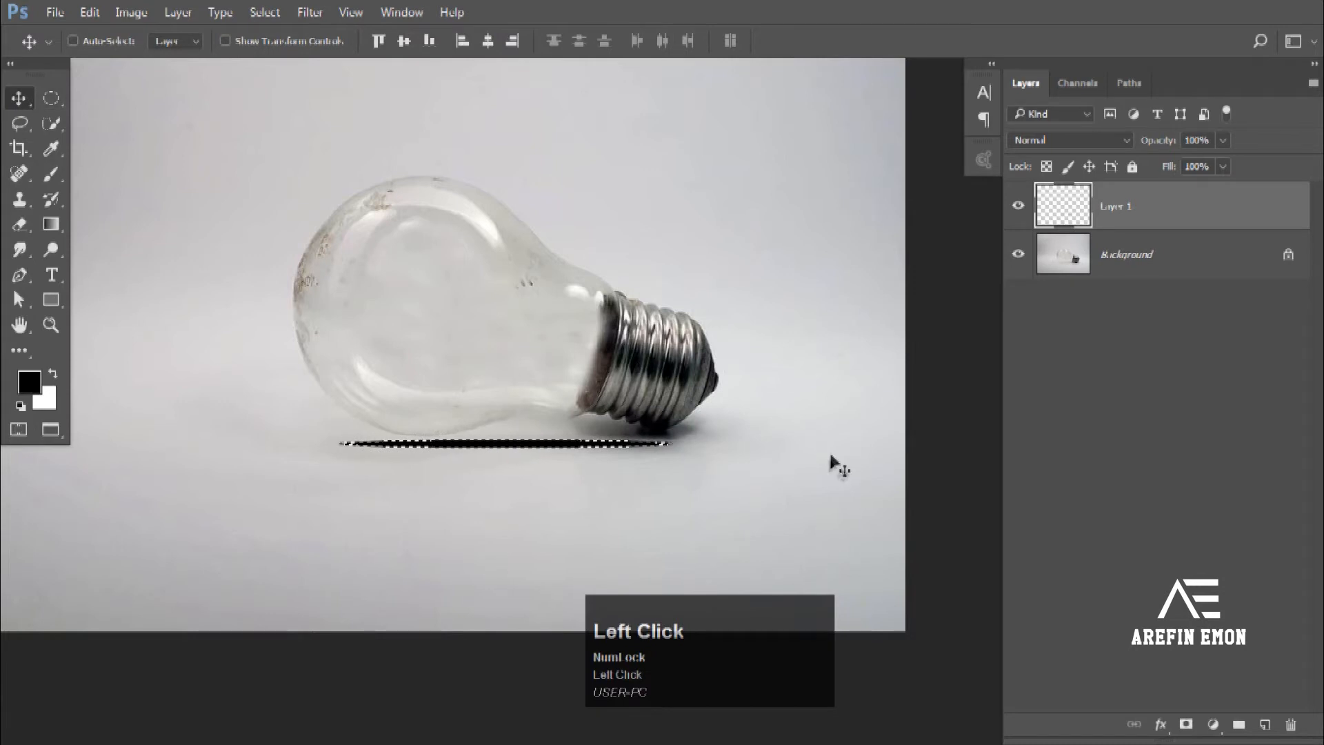
{"action": "left_click", "coordinate": [265, 13]}
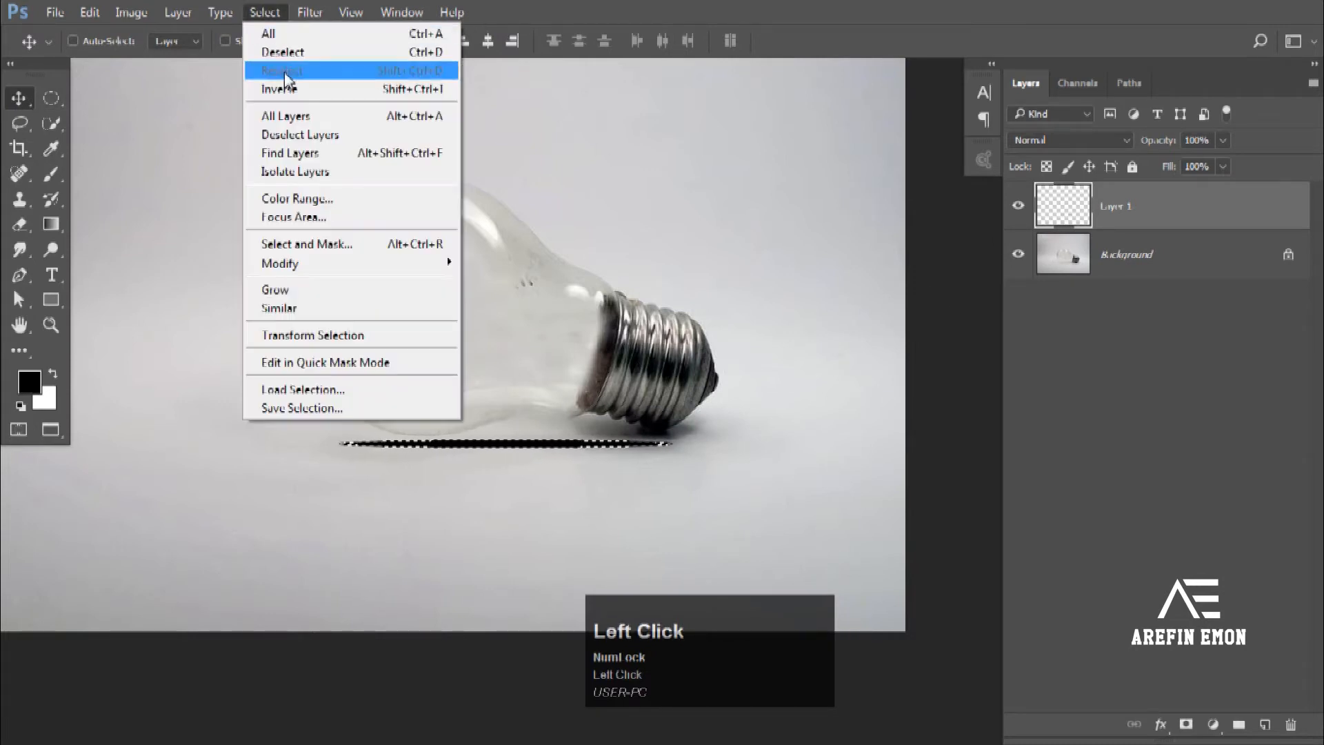
{"action": "left_click", "coordinate": [262, 53]}
Step: Stretch the black ellipse vertically to 166.67% of its height, keeping its width at 100%
{"action": "left_click_drag", "start_coordinate": [572, 461], "coordinate": [516, 454]}
{"action": "key", "text": "ctrl+t"}
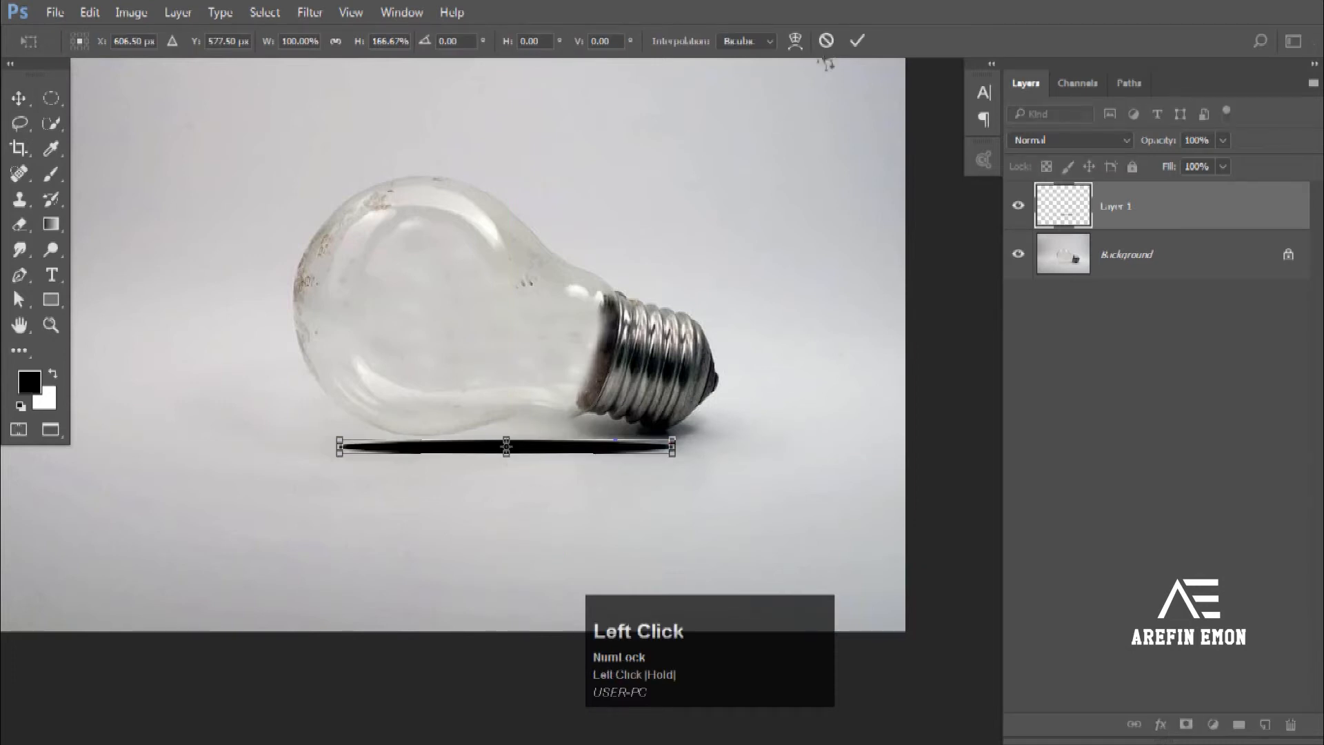
{"action": "left_click", "coordinate": [855, 41]}
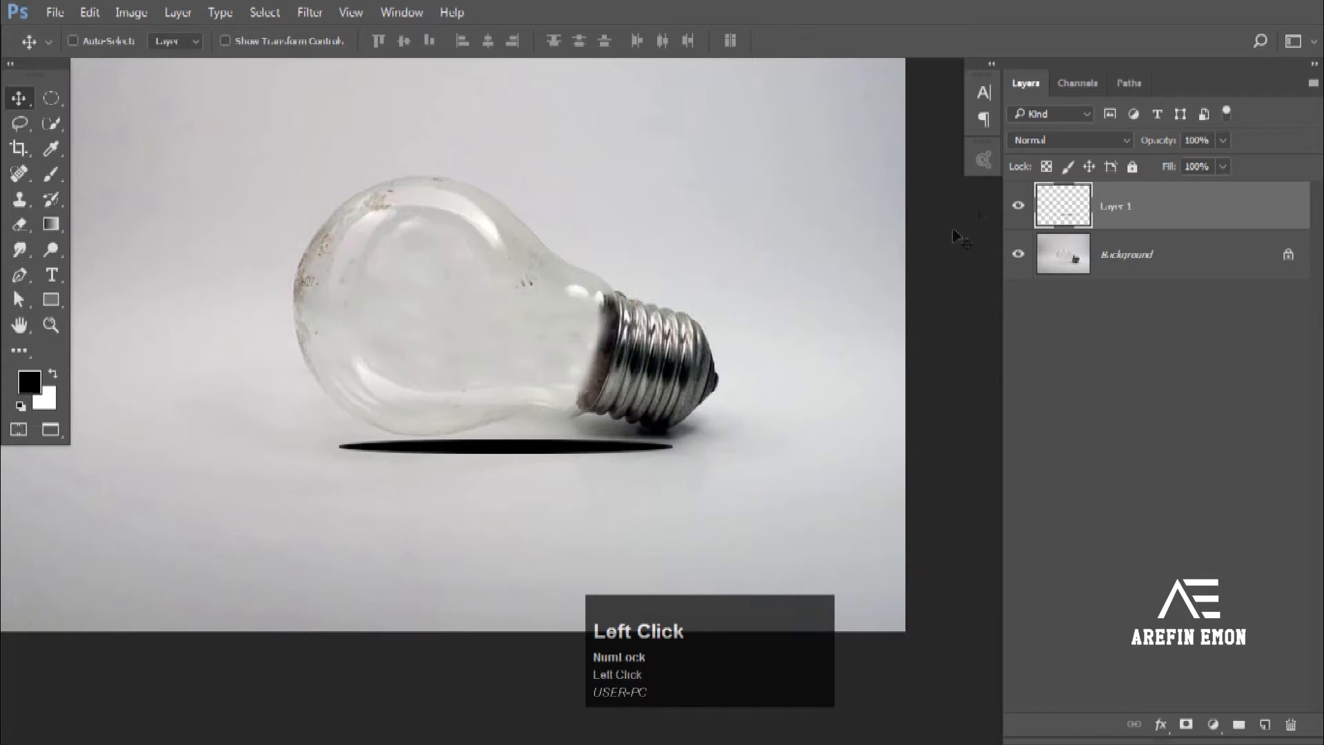
Step: Try the Soft Light blend mode on the black ellipse layer and set it back to Normal
{"action": "left_click", "coordinate": [1096, 139]}
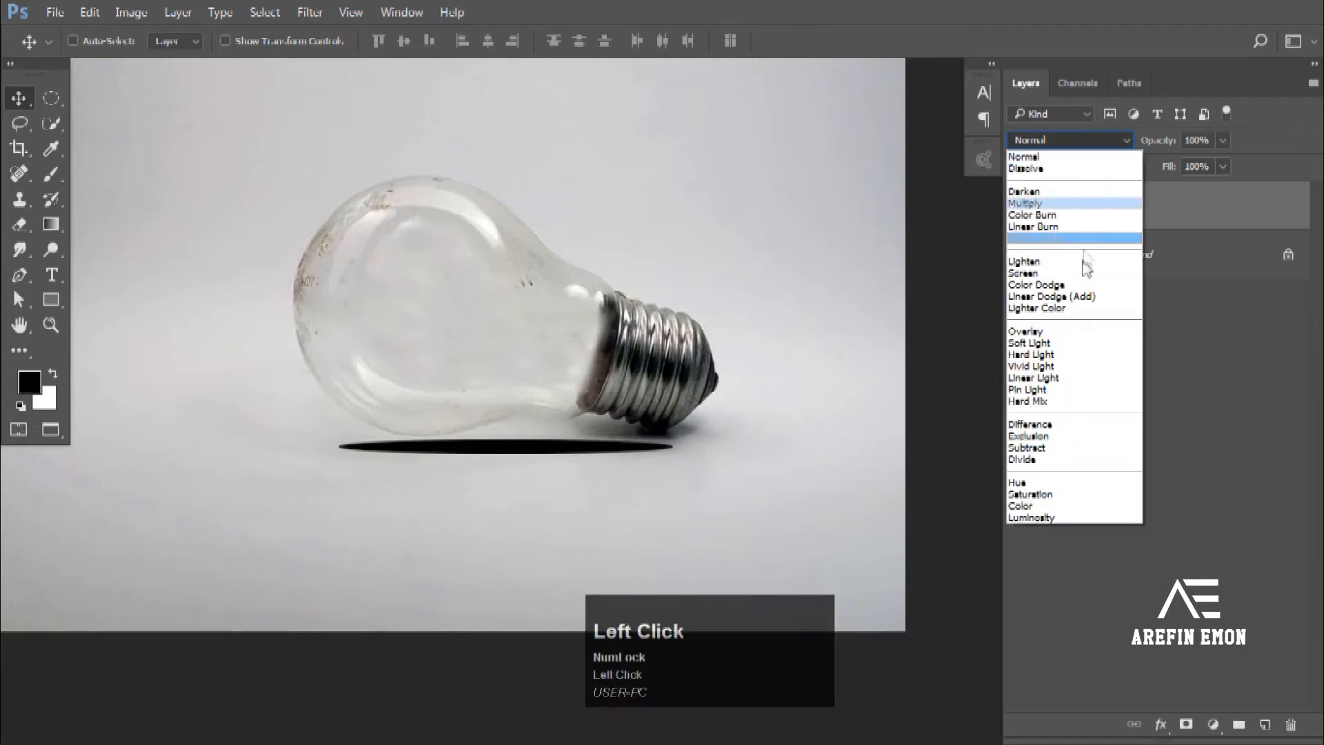
{"action": "left_click", "coordinate": [1079, 343]}
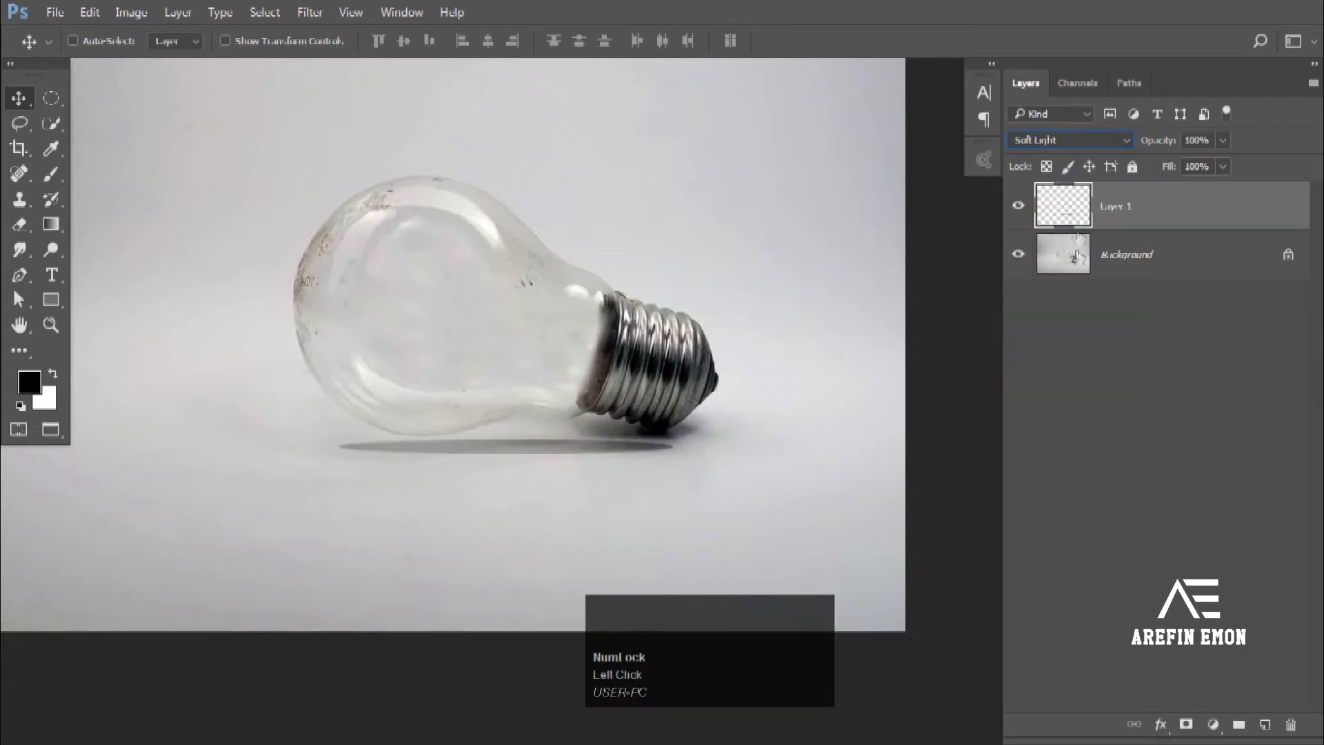
{"action": "left_click", "coordinate": [1082, 140]}
{"action": "left_click", "coordinate": [1077, 153]}
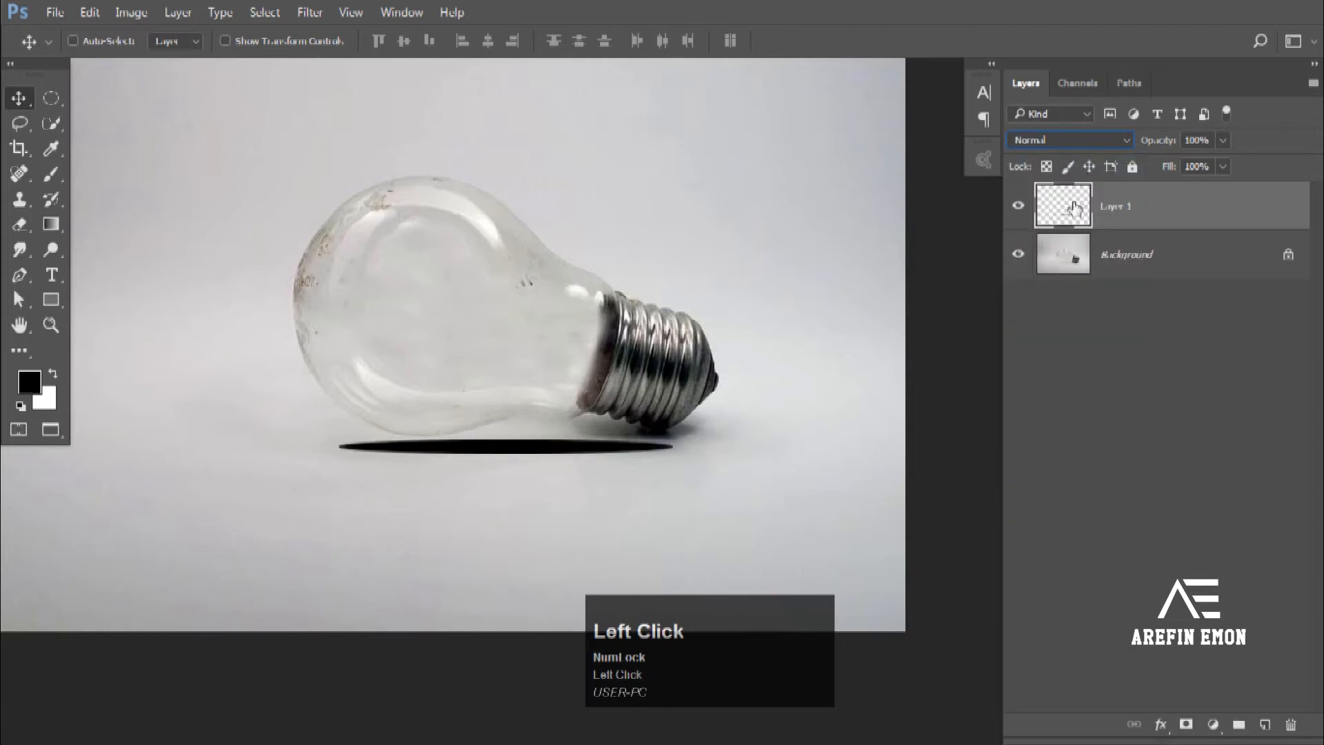
Step: Soften the black ellipse beneath the bulb with a Gaussian Blur
{"action": "left_click", "coordinate": [308, 10]}
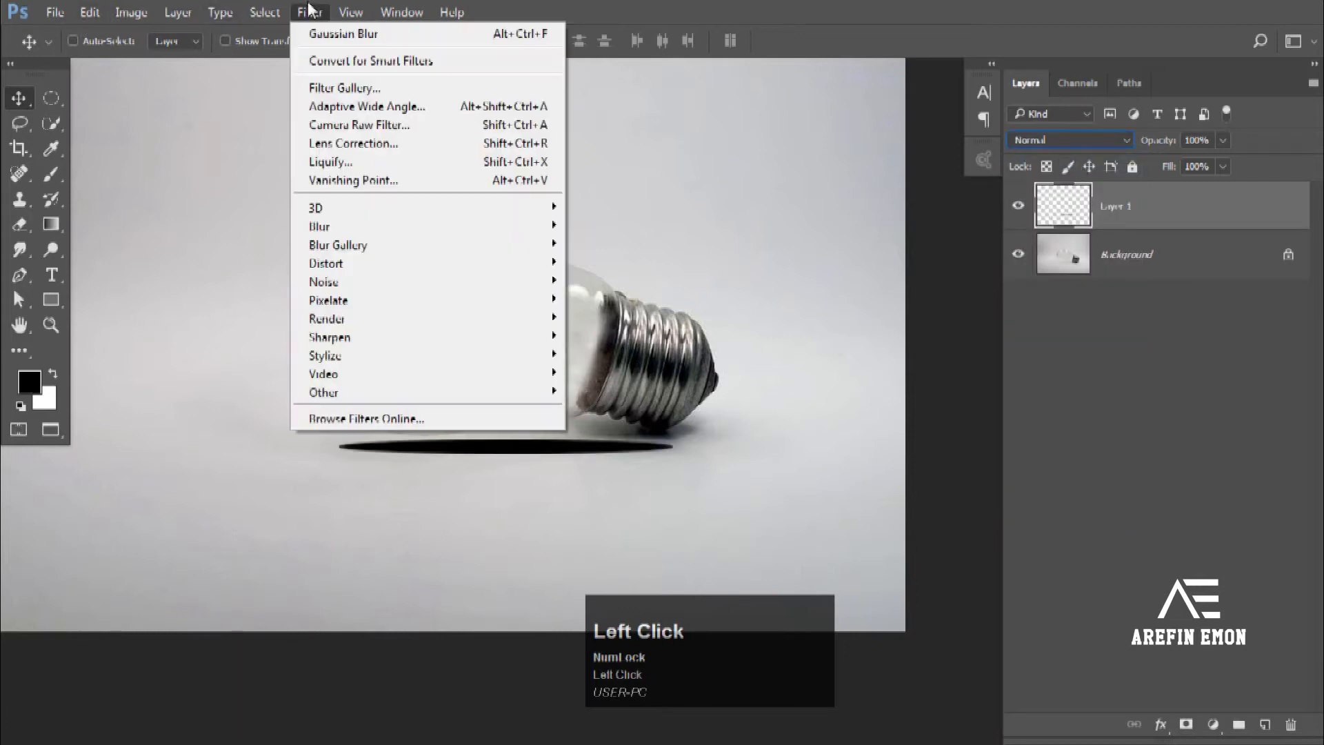
{"action": "mouse_move", "coordinate": [379, 225]}
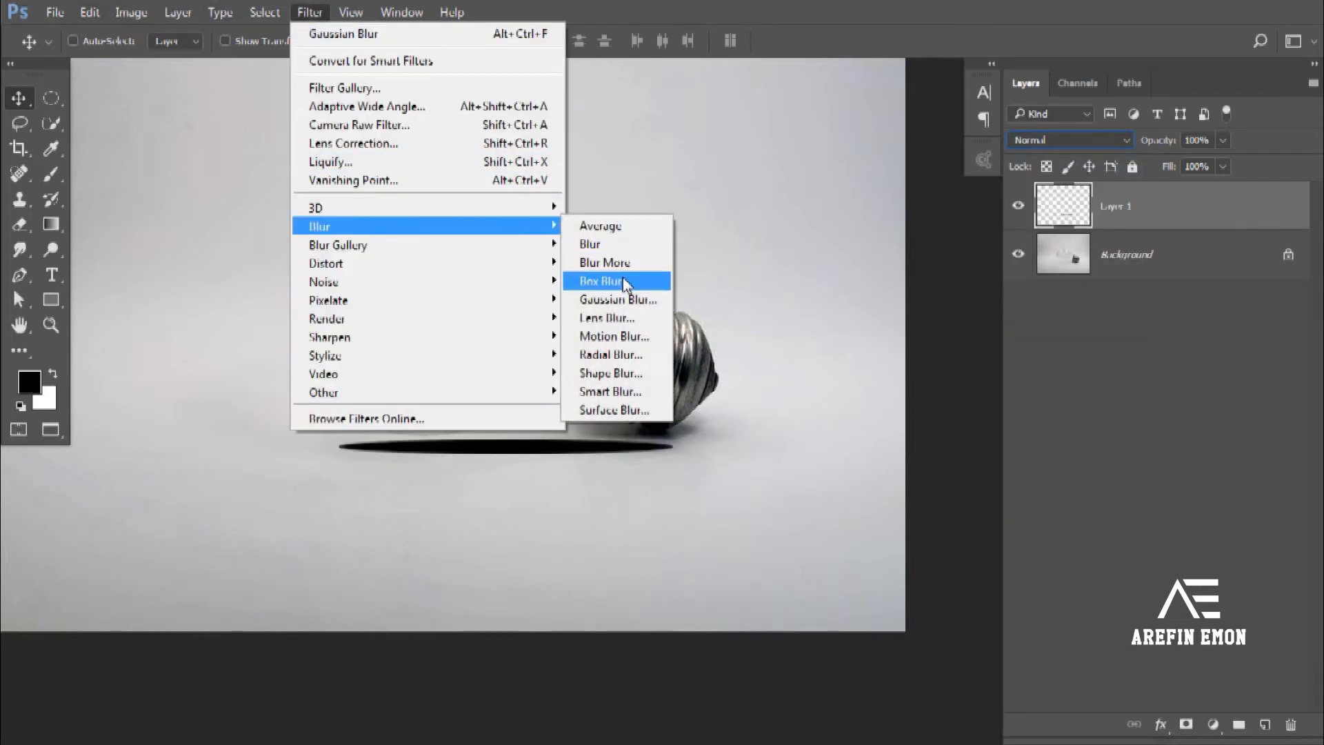
{"action": "left_click", "coordinate": [619, 299]}
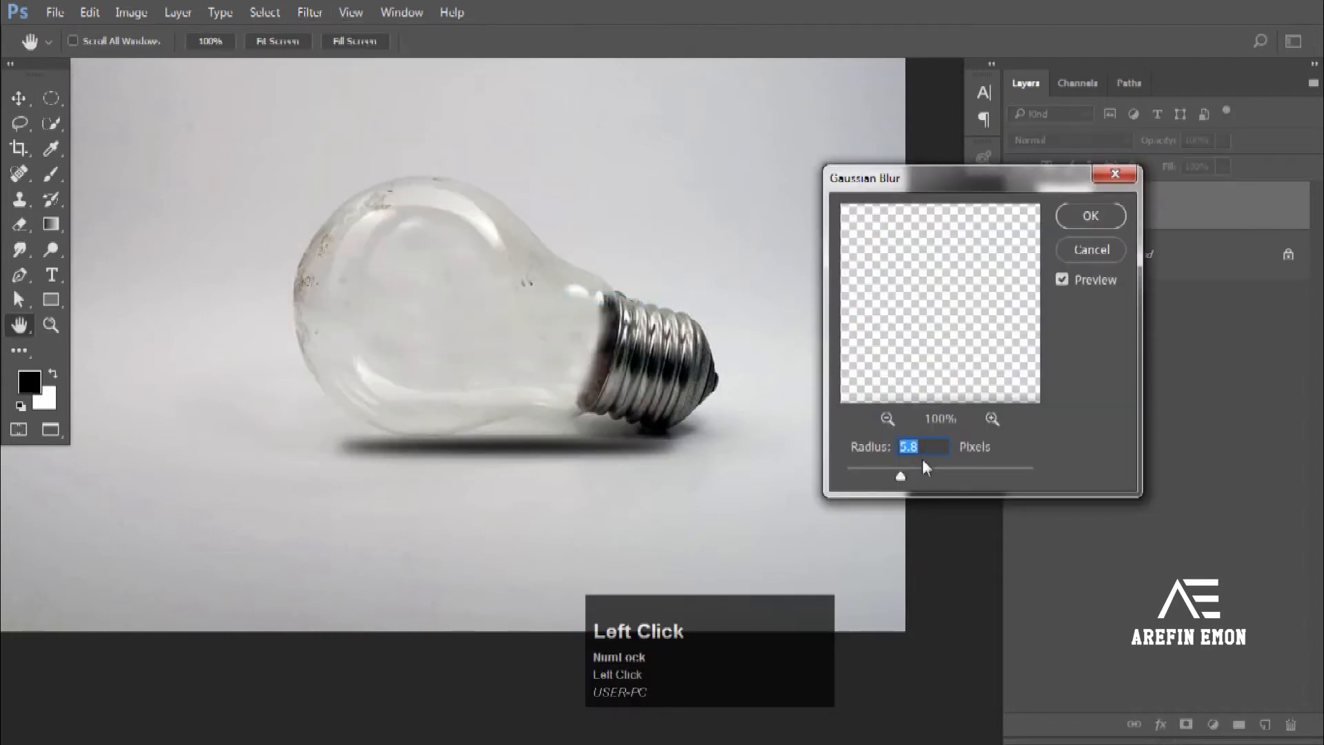
{"action": "left_click_drag", "start_coordinate": [900, 474], "coordinate": [902, 475]}
{"action": "left_click", "coordinate": [909, 473]}
{"action": "left_click", "coordinate": [1090, 215]}
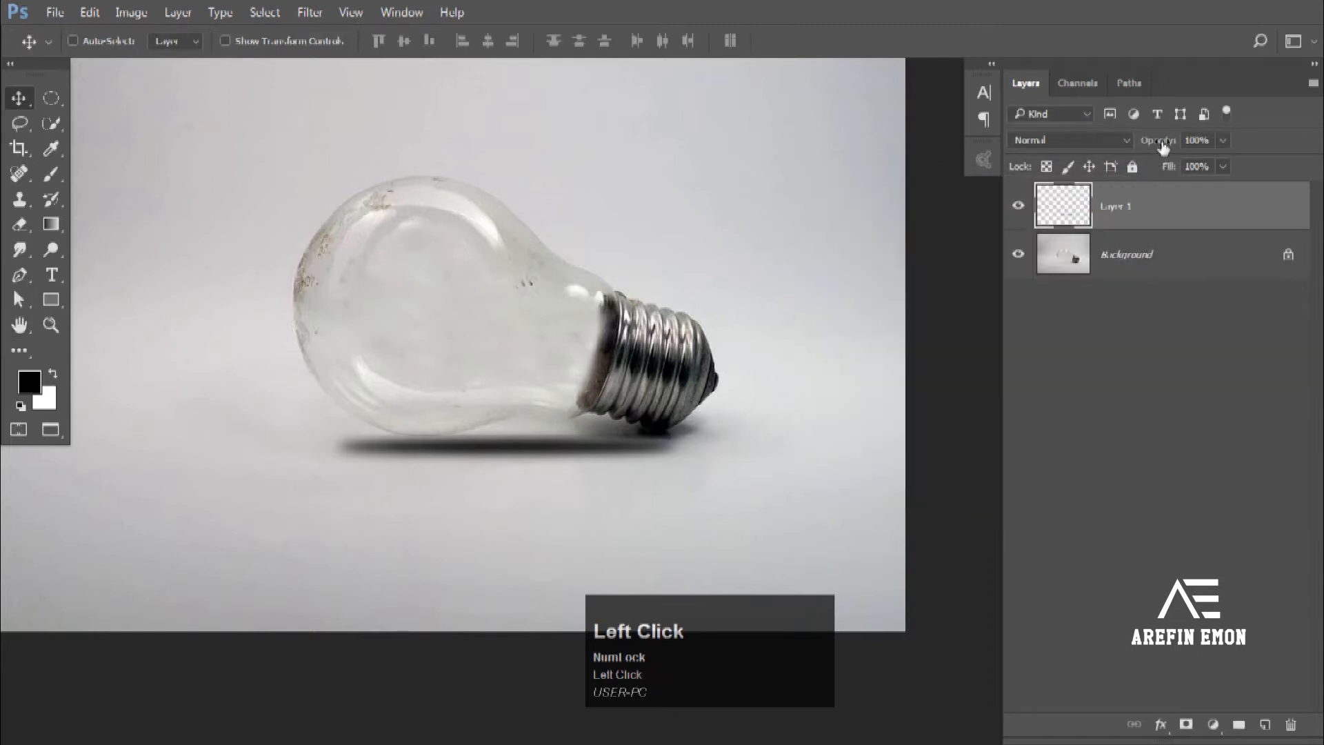
Step: Lower the shadow layer's opacity to 58% and shift the shadow toward the screw base, tucked against the underside of the glass
{"action": "mouse_move", "coordinate": [1166, 143]}
{"action": "left_mouse_down"}
{"action": "mouse_move", "coordinate": [1145, 142]}
{"action": "mouse_move", "coordinate": [1163, 151]}
{"action": "left_mouse_up"}
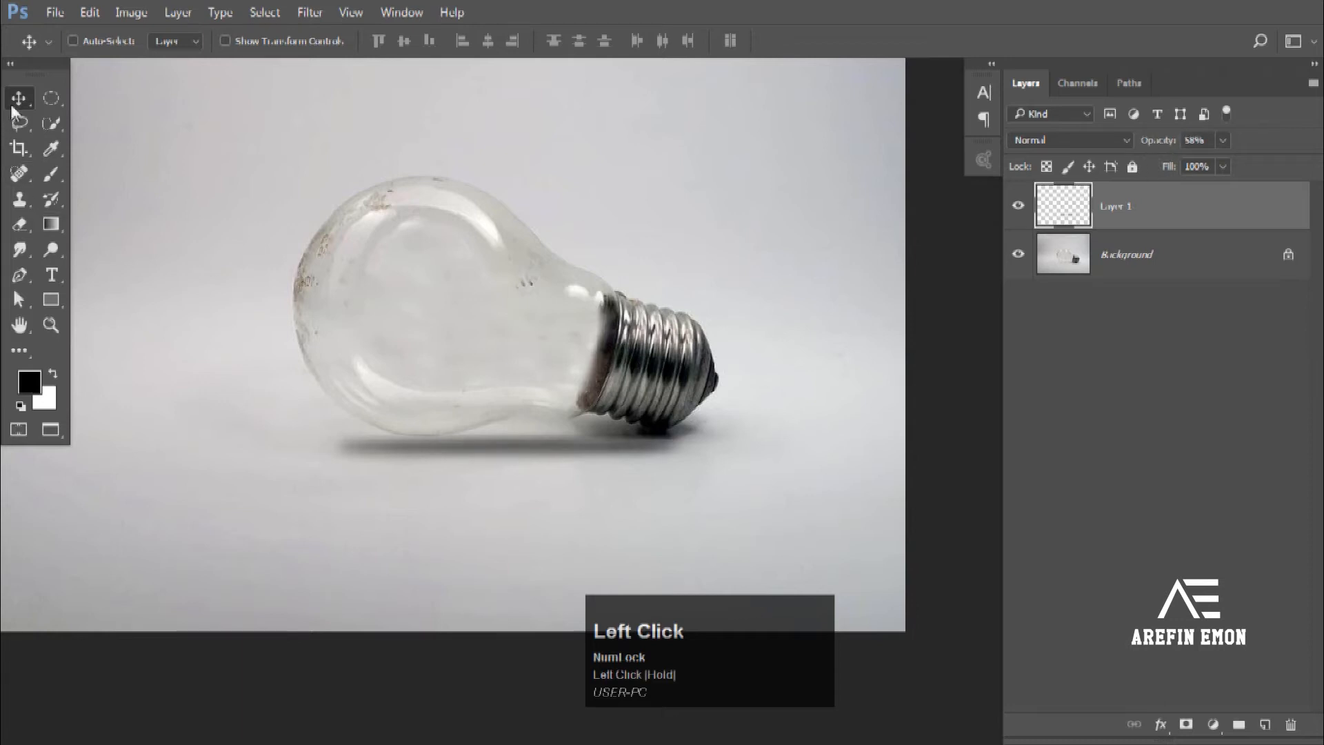
{"action": "left_click_drag", "start_coordinate": [519, 445], "coordinate": [590, 447]}
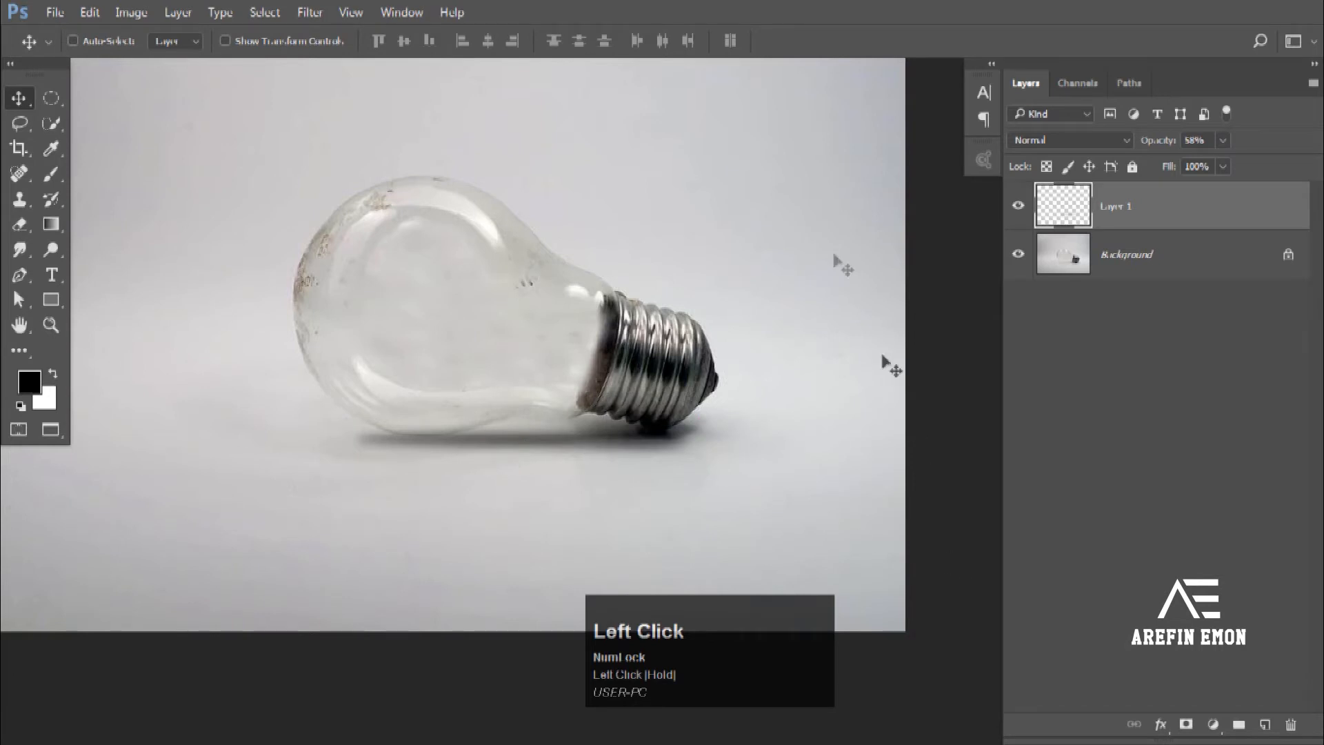
{"action": "left_click", "coordinate": [22, 100]}
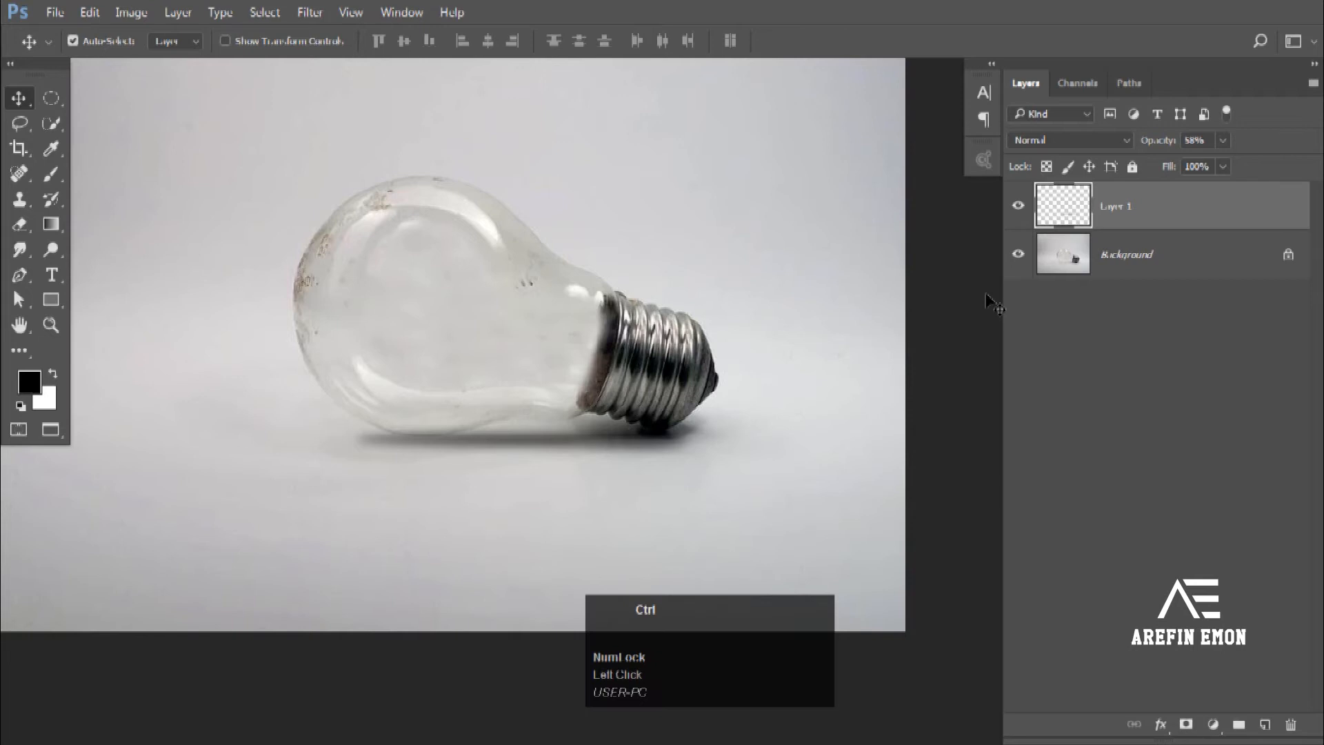
Step: Copy the seascape image from a bit above the horizon down to its lower edge and paste it into the bulb document
{"action": "key", "text": "ctrl+grave"}
{"action": "key", "text": "ctrl+grave"}
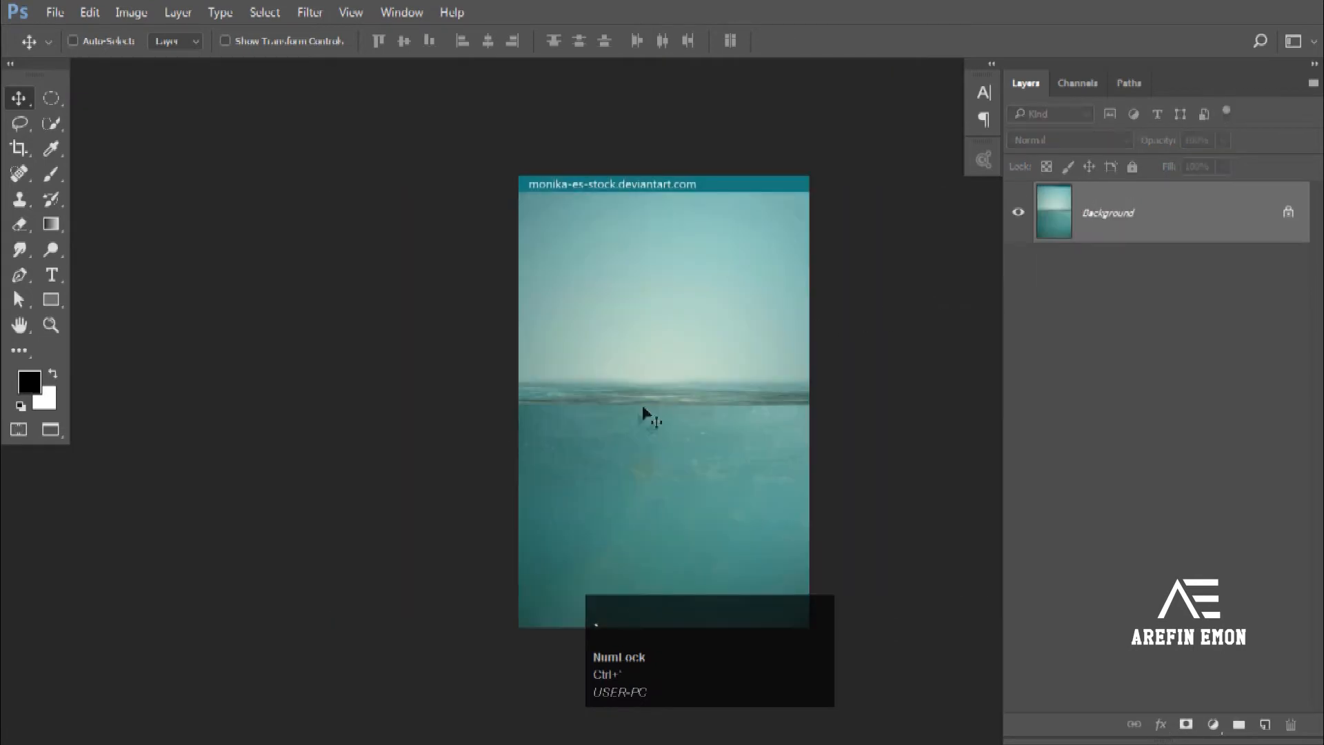
{"action": "right_click", "coordinate": [51, 98]}
{"action": "left_click", "coordinate": [113, 97]}
{"action": "left_click_drag", "start_coordinate": [463, 310], "coordinate": [886, 671]}
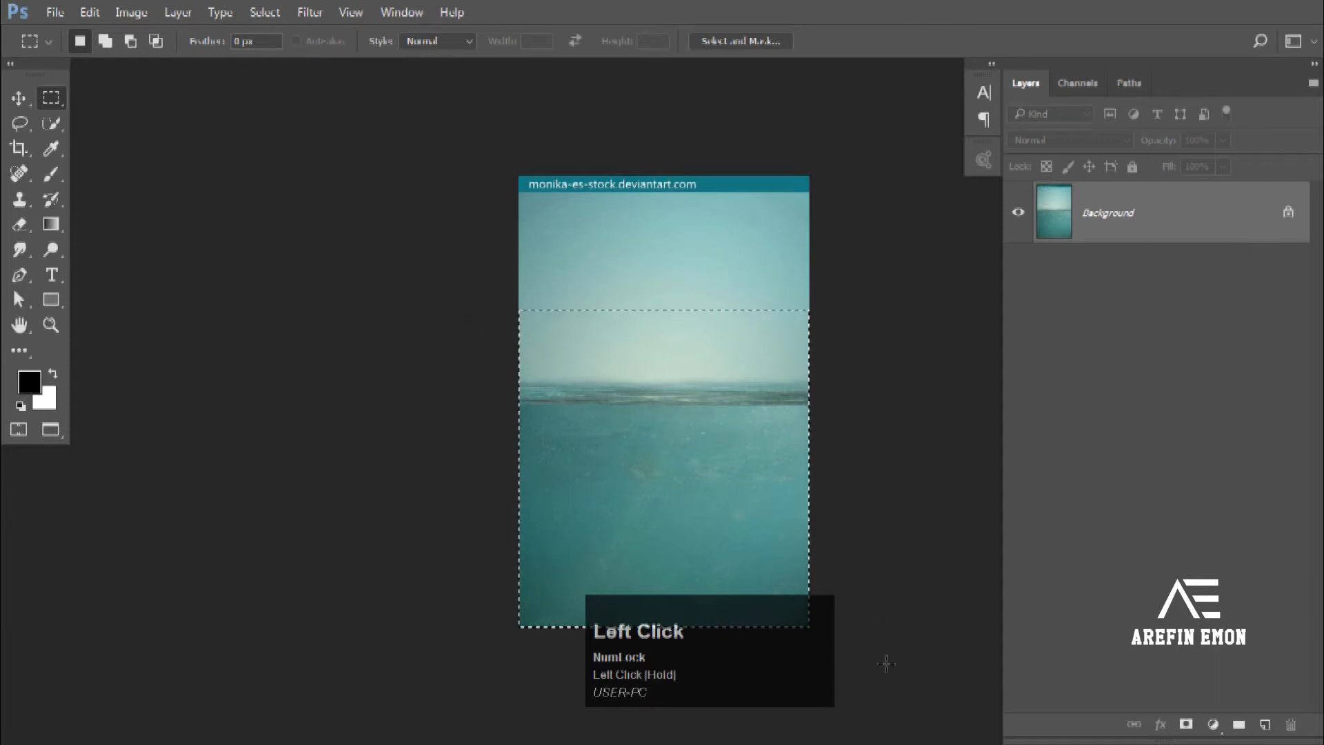
{"action": "key", "text": "ctrl+c"}
{"action": "key", "text": "ctrl+grave"}
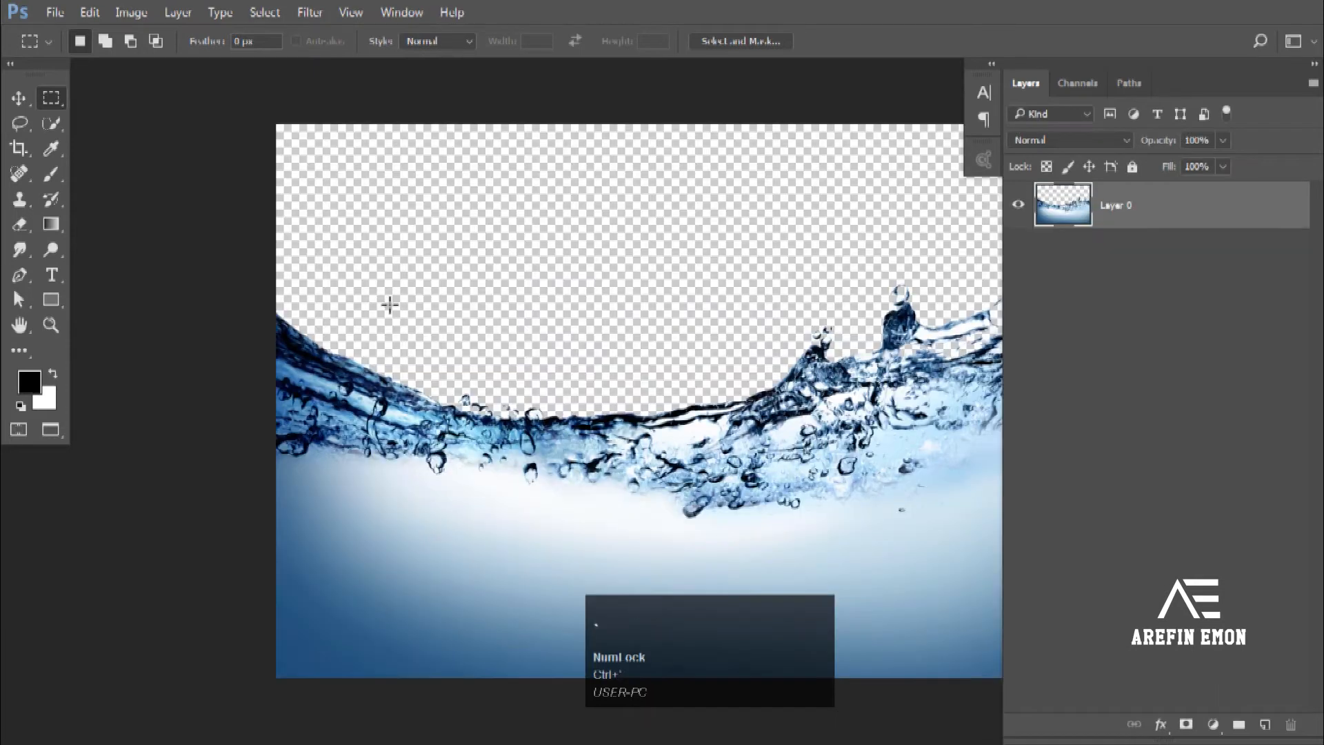
{"action": "key", "text": "ctrl+grave"}
{"action": "key", "text": "ctrl+v"}
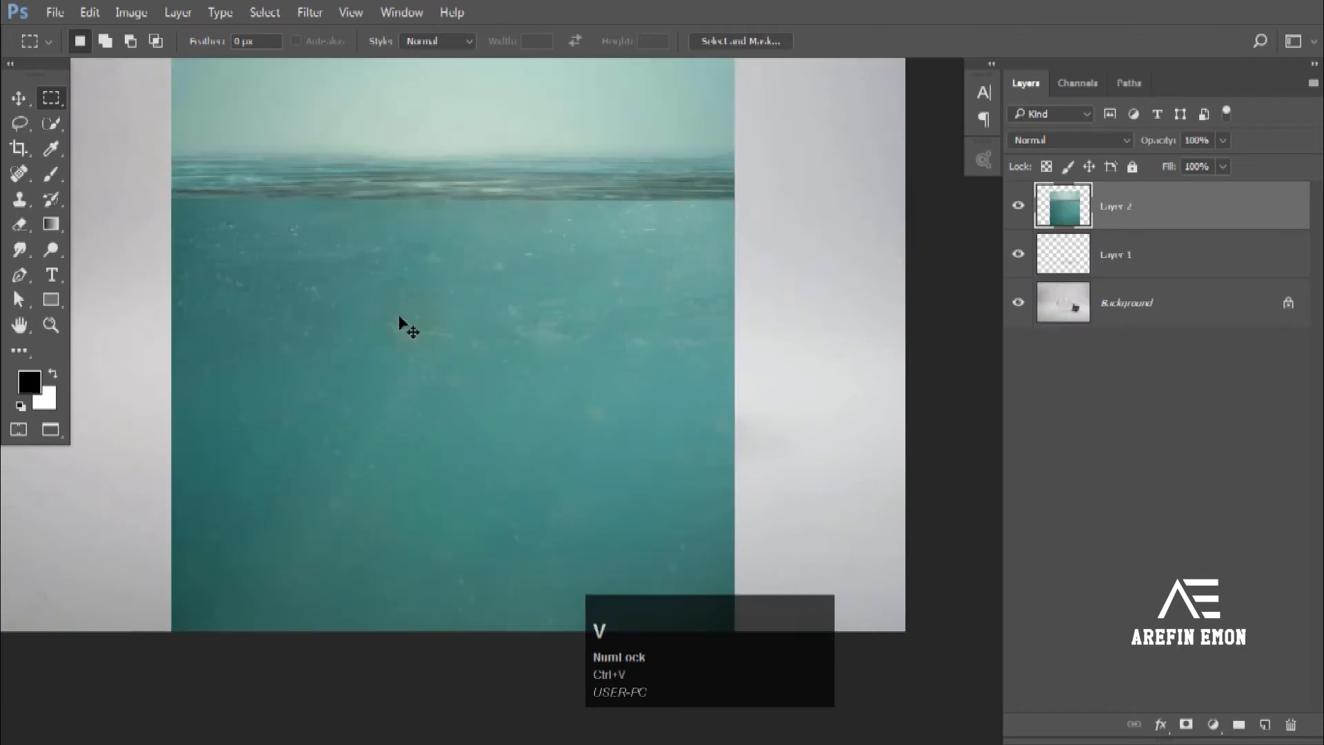
Step: Set the seascape layer's opacity to 59% and move it so the waterline crosses the middle of the bulb
{"action": "key", "text": "v"}
{"action": "left_click", "coordinate": [248, 270]}
{"action": "scroll", "coordinate": [250, 270], "scroll_direction": "down", "scroll_amount": 1}
{"action": "left_click_drag", "start_coordinate": [349, 329], "coordinate": [347, 326]}
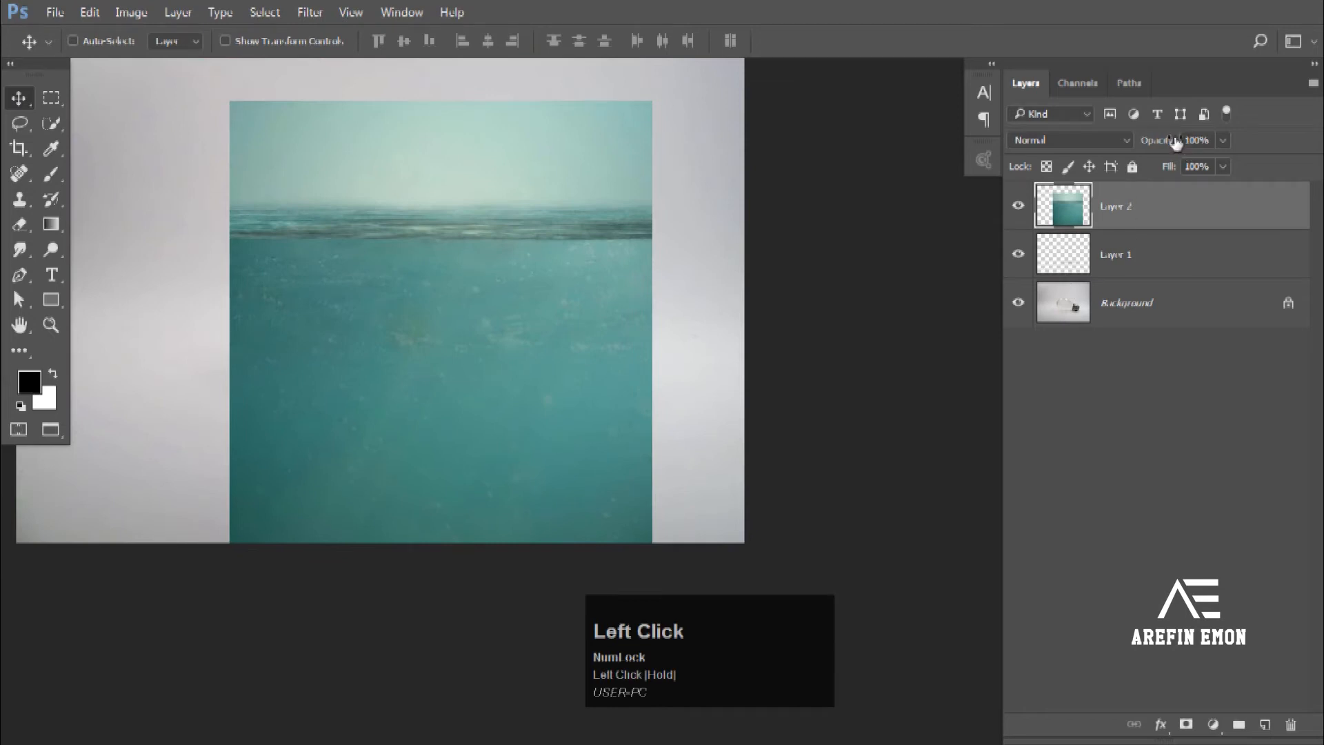
{"action": "left_click_drag", "start_coordinate": [1178, 141], "coordinate": [1130, 142]}
{"action": "left_click_drag", "start_coordinate": [624, 336], "coordinate": [565, 454]}
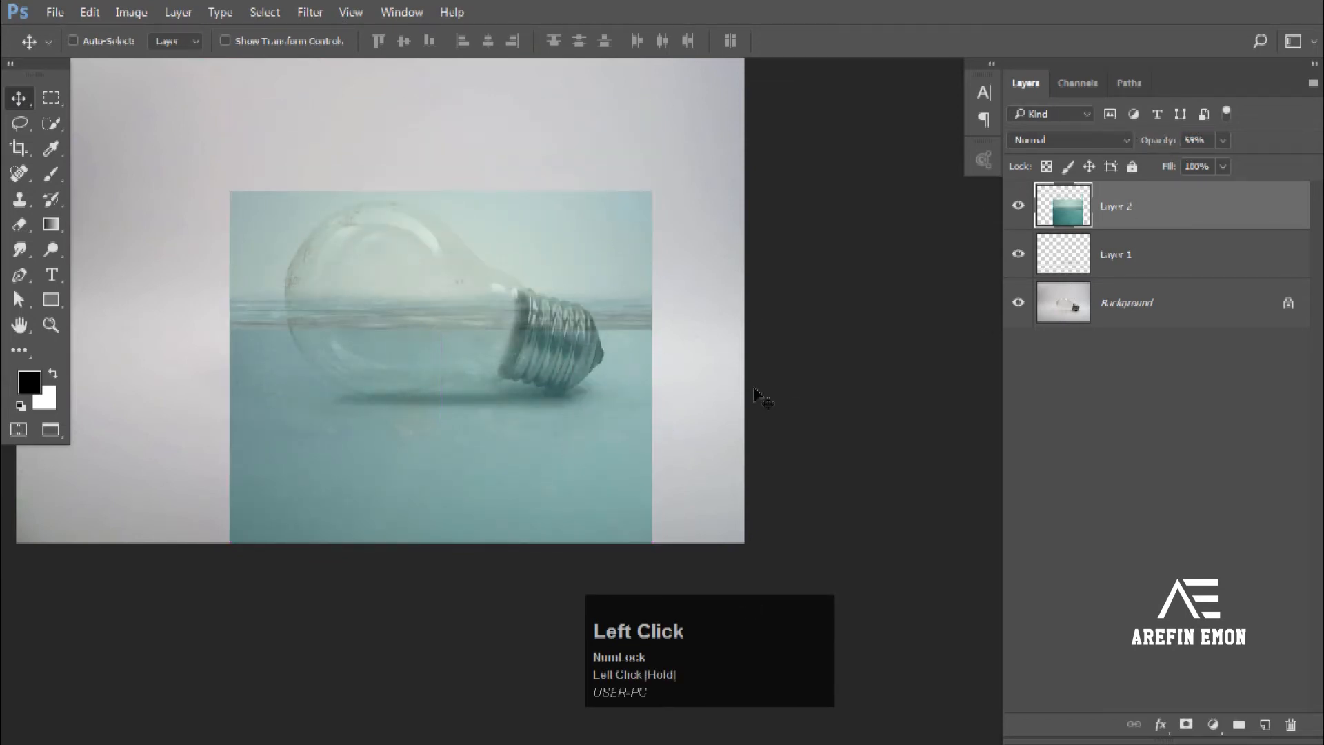
Step: Hide the seascape layer and trace the glass's outer edge with a pen path around its underside to the screw base
{"action": "left_click", "coordinate": [1019, 206]}
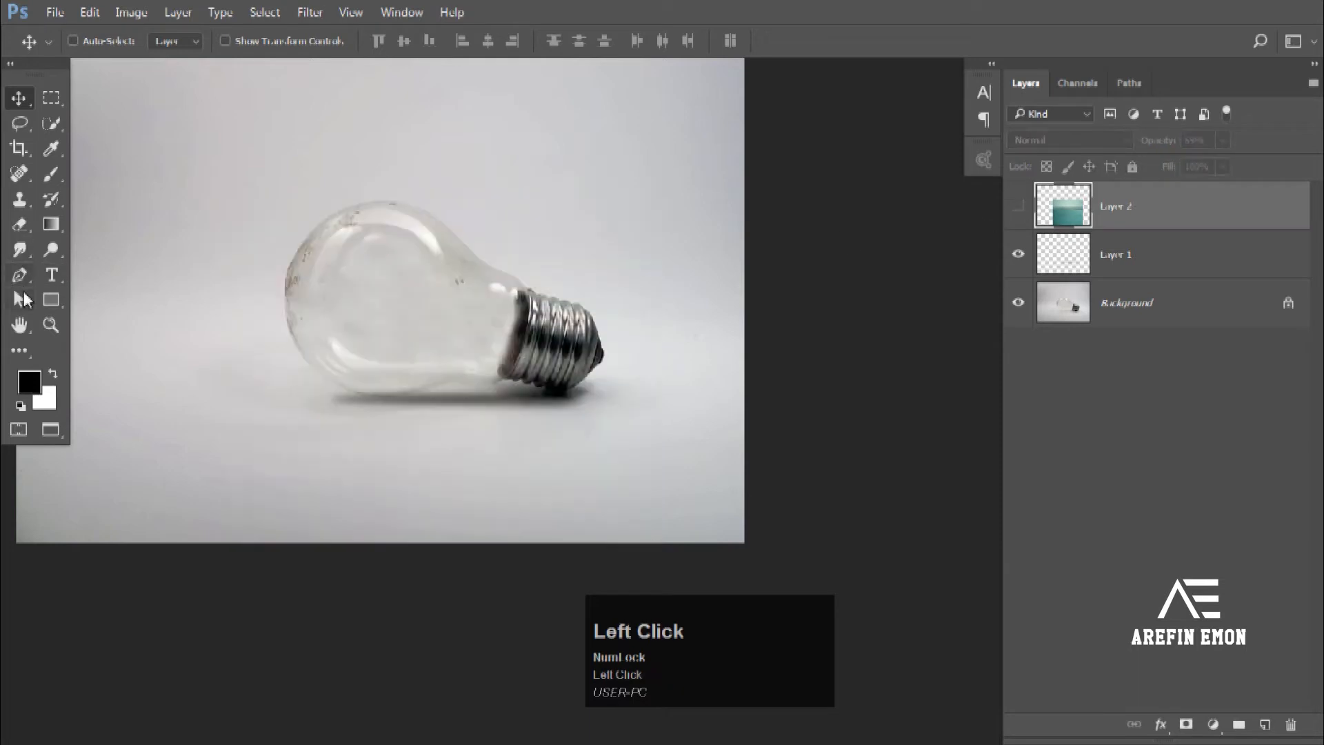
{"action": "left_click", "coordinate": [19, 275]}
{"action": "scroll", "coordinate": [342, 422], "scroll_direction": "up", "scroll_amount": 2}
{"action": "left_click_drag", "start_coordinate": [321, 402], "coordinate": [363, 502]}
{"action": "scroll", "coordinate": [298, 384], "scroll_direction": "up", "scroll_amount": 3}
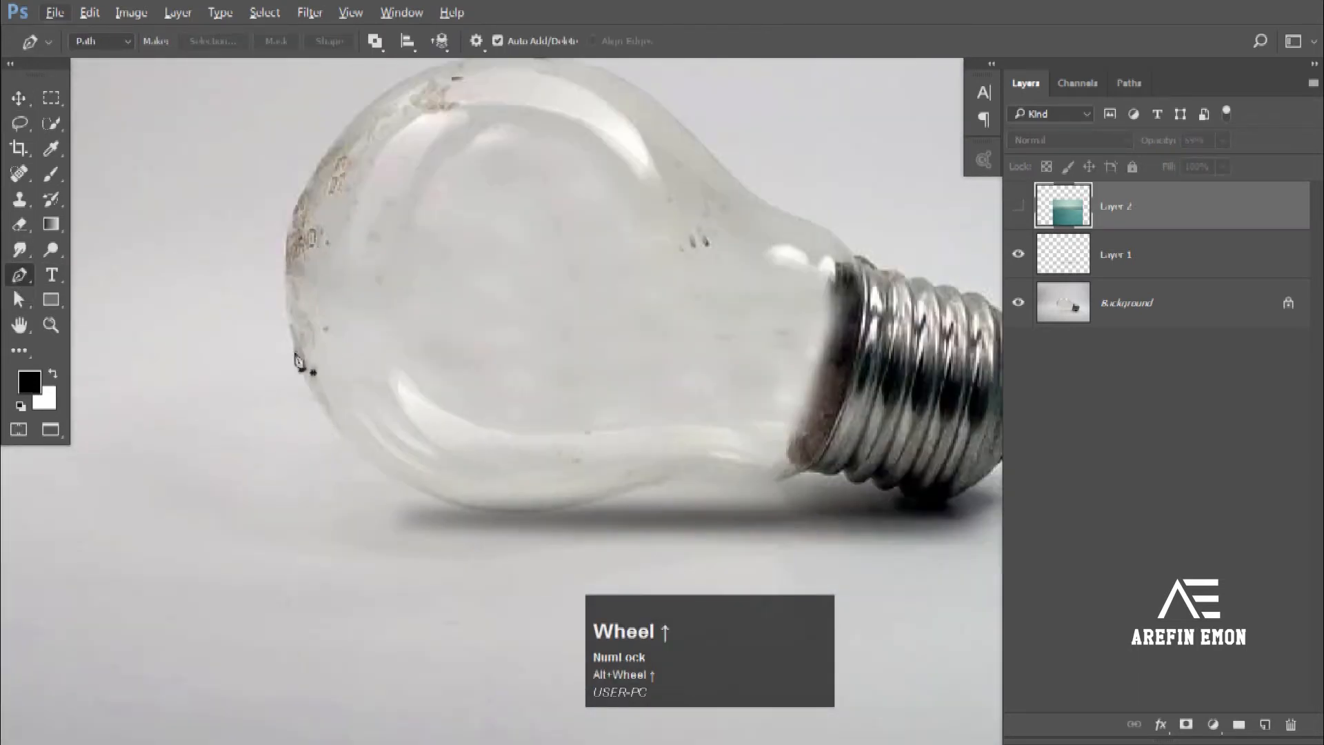
{"action": "left_click_drag", "start_coordinate": [301, 379], "coordinate": [176, 322]}
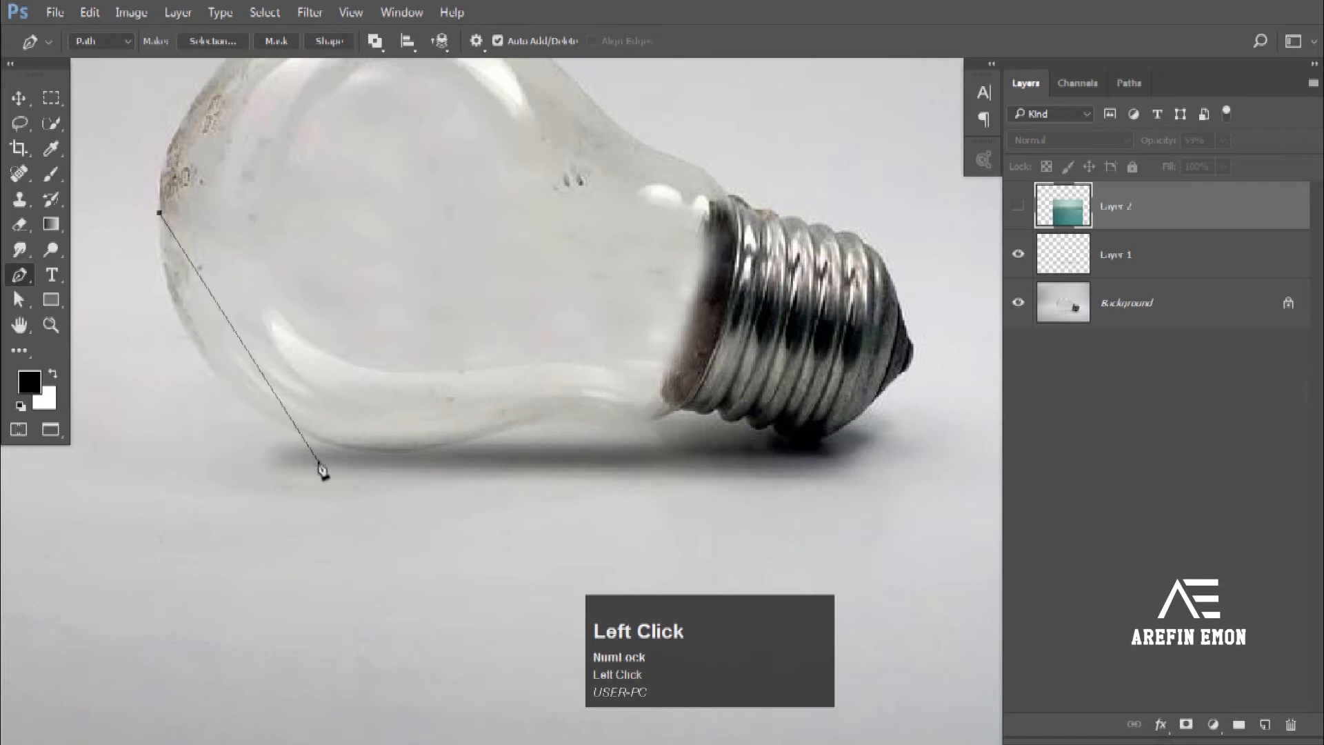
{"action": "left_click_drag", "start_coordinate": [313, 437], "coordinate": [450, 506]}
{"action": "left_click", "coordinate": [313, 437], "text": "alt"}
{"action": "left_click_drag", "start_coordinate": [458, 446], "coordinate": [597, 382]}
{"action": "left_click", "coordinate": [458, 446], "text": "alt"}
{"action": "left_click_drag", "start_coordinate": [541, 537], "coordinate": [452, 569]}
{"action": "left_click_drag", "start_coordinate": [504, 470], "coordinate": [554, 434]}
{"action": "left_click", "coordinate": [504, 471], "text": "alt"}
Step: Continue the path up along the screw base's rim to the upper neck and close it straight across the glass
{"action": "left_click_drag", "start_coordinate": [547, 509], "coordinate": [503, 633]}
{"action": "left_click_drag", "start_coordinate": [511, 378], "coordinate": [488, 251]}
{"action": "left_click", "coordinate": [511, 378], "text": "alt"}
{"action": "left_click_drag", "start_coordinate": [476, 414], "coordinate": [573, 512]}
{"action": "left_click_drag", "start_coordinate": [520, 429], "coordinate": [550, 603]}
{"action": "left_click", "coordinate": [520, 429], "text": "alt"}
{"action": "left_click_drag", "start_coordinate": [231, 627], "coordinate": [293, 536]}
{"action": "left_click", "coordinate": [182, 469]}
{"action": "left_click_drag", "start_coordinate": [493, 580], "coordinate": [453, 414]}
Step: Convert the closed glass path into a new anti-aliased selection with a 0-pixel feather
{"action": "right_click", "coordinate": [453, 414]}
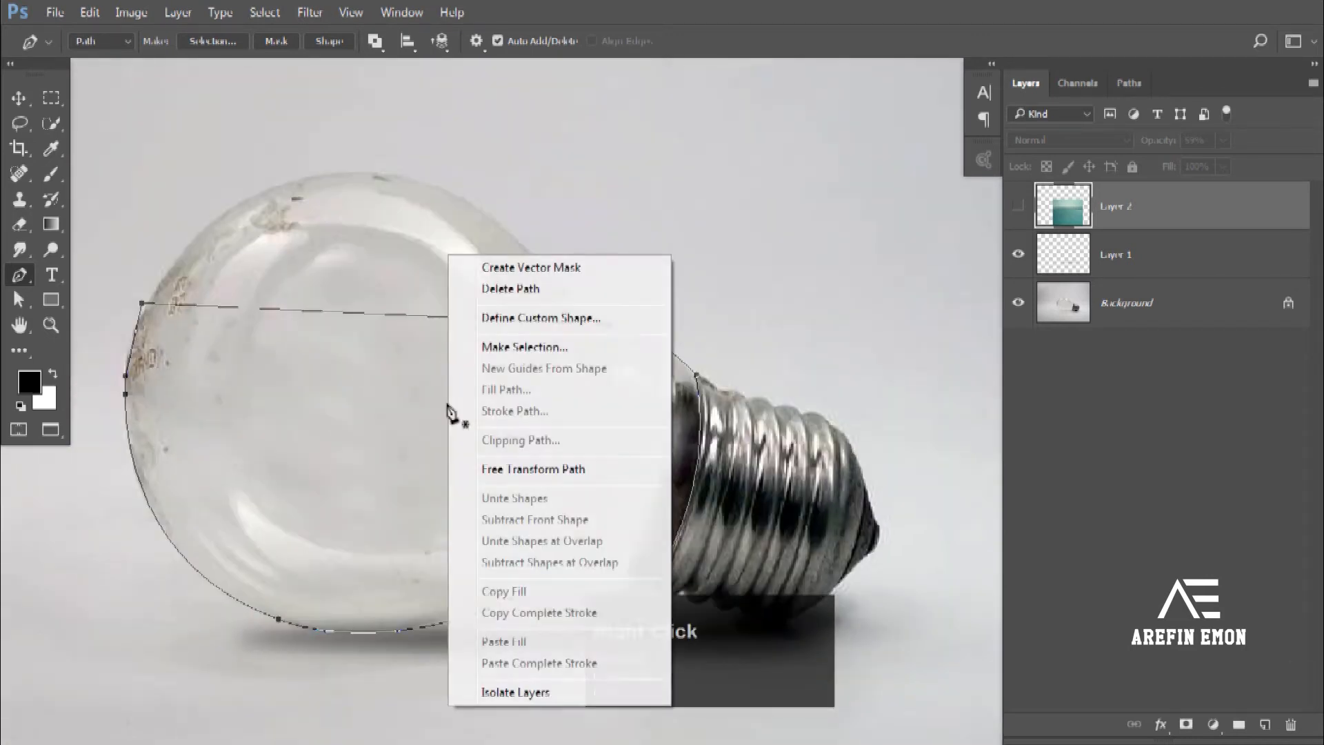
{"action": "left_click", "coordinate": [524, 353]}
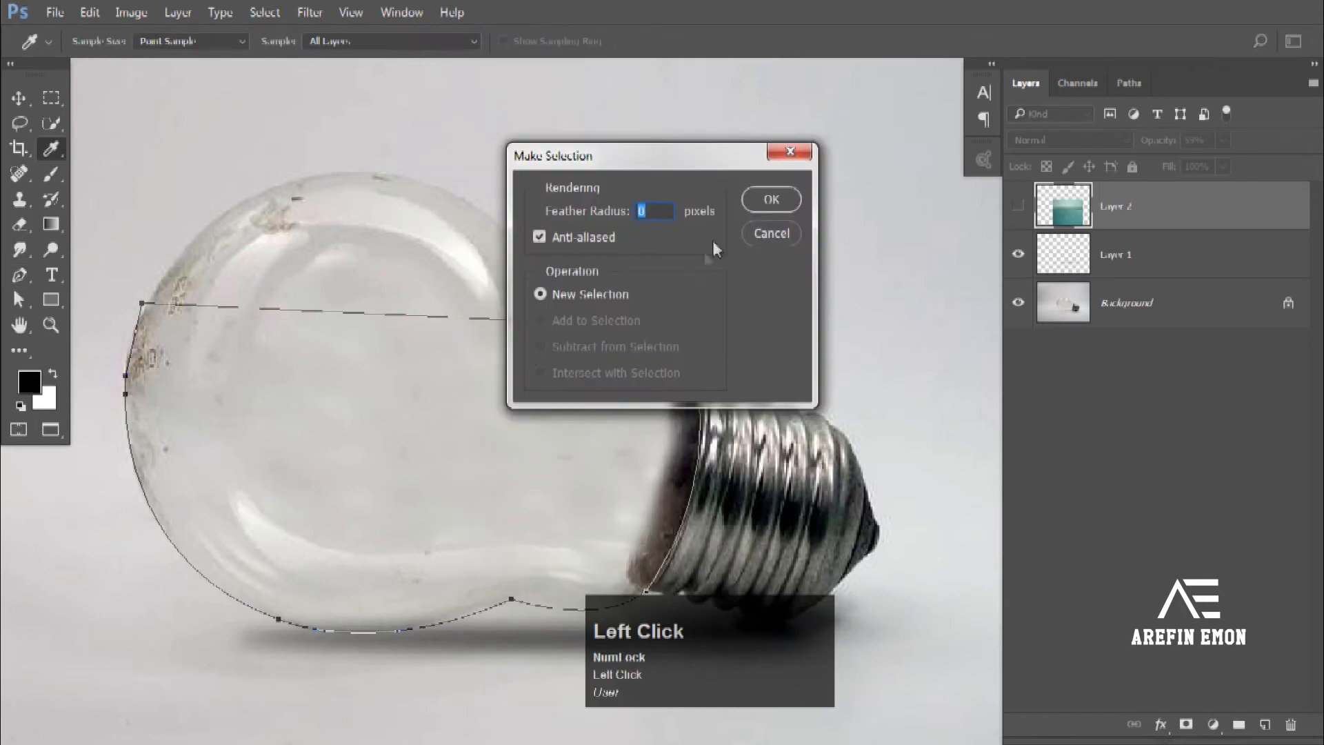
{"action": "left_click", "coordinate": [770, 202]}
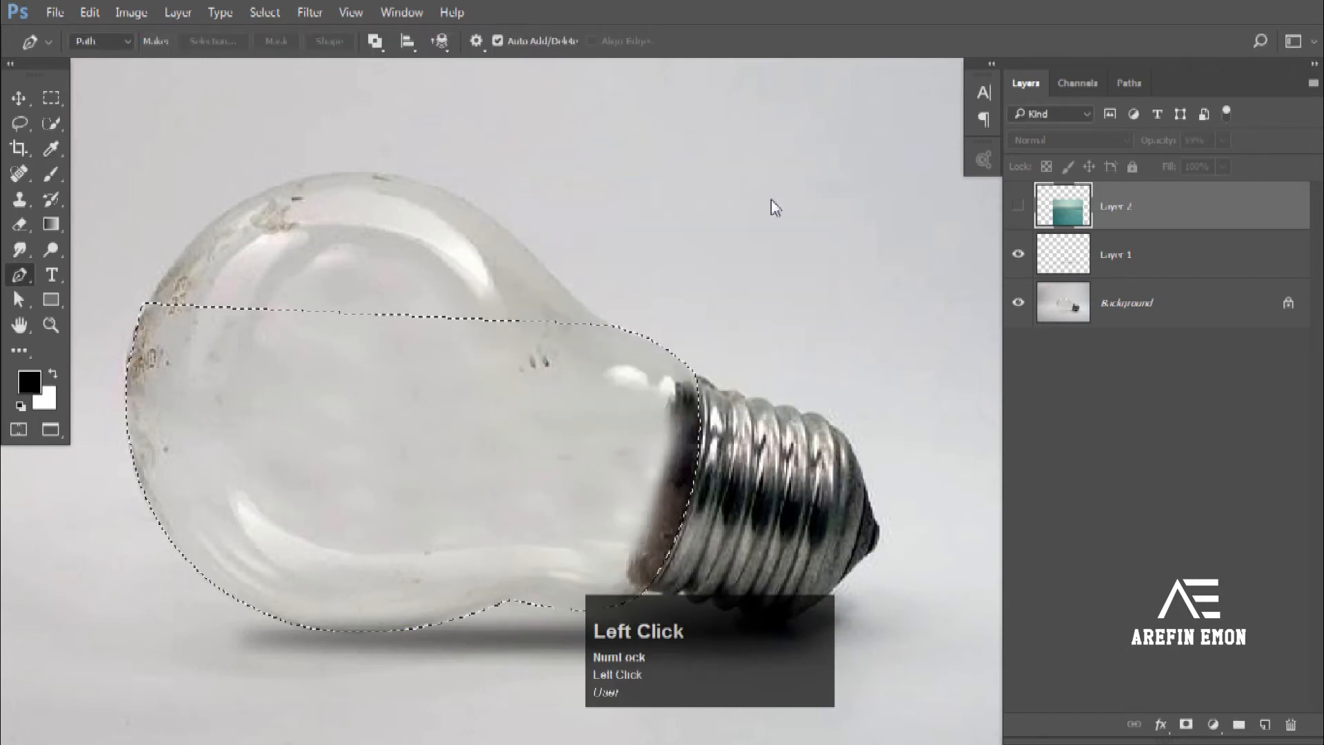
Step: Show the seascape layer again at 100% opacity and mask it to the glass selection
{"action": "left_click", "coordinate": [1019, 206]}
{"action": "left_click_drag", "start_coordinate": [1159, 149], "coordinate": [1296, 144]}
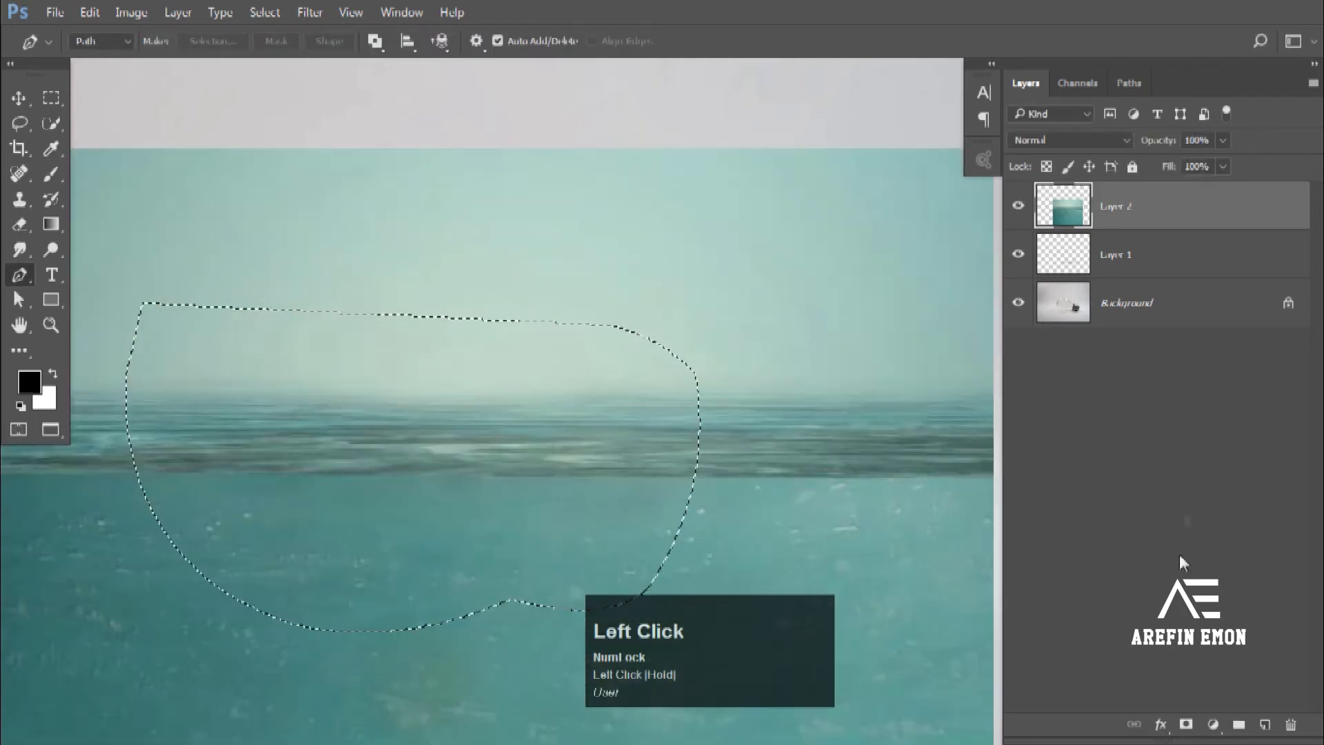
{"action": "left_click", "coordinate": [1187, 727]}
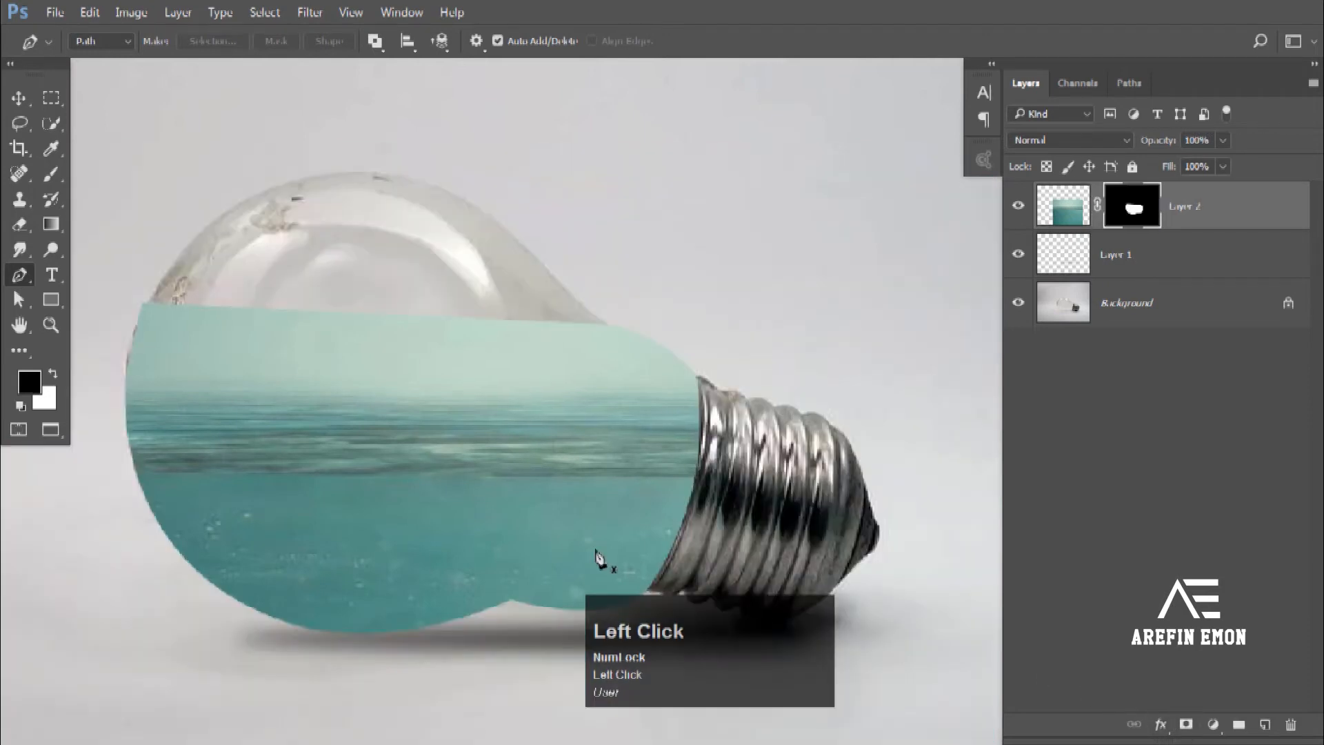
Step: Paint black on the seascape layer's mask with a soft 81 px brush to hide the sky above the waterline
{"action": "scroll", "coordinate": [659, 576], "scroll_direction": "down", "scroll_amount": 2}
{"action": "scroll", "coordinate": [183, 541], "scroll_direction": "down", "scroll_amount": 1}
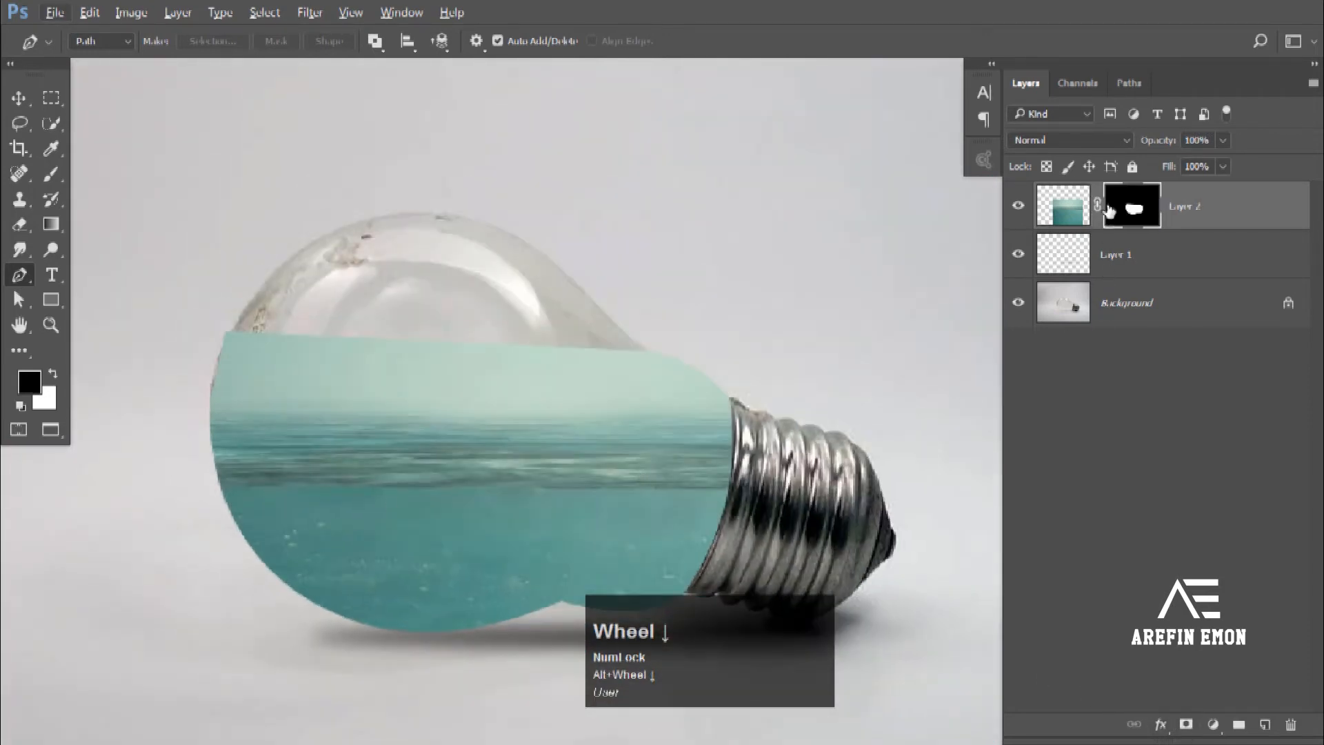
{"action": "left_click", "coordinate": [1131, 213]}
{"action": "left_click", "coordinate": [50, 176]}
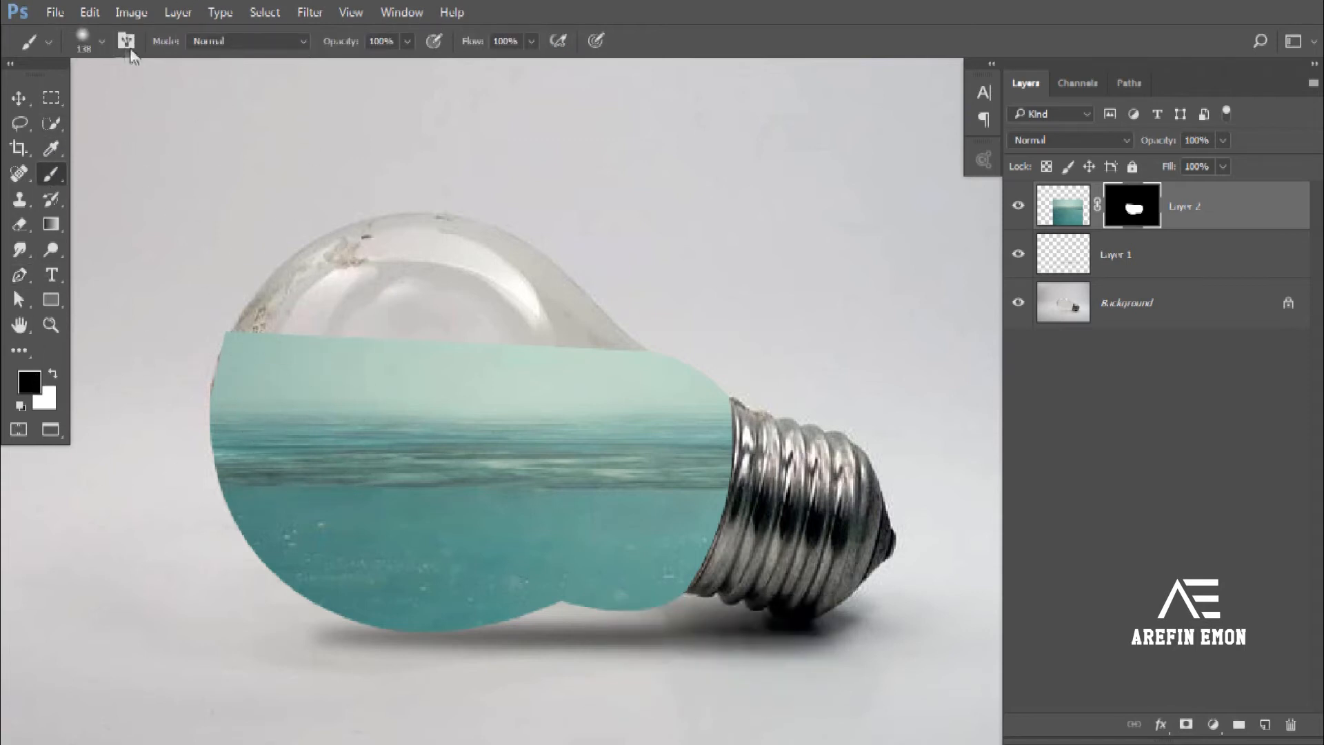
{"action": "left_click", "coordinate": [101, 41]}
{"action": "left_click", "coordinate": [101, 40]}
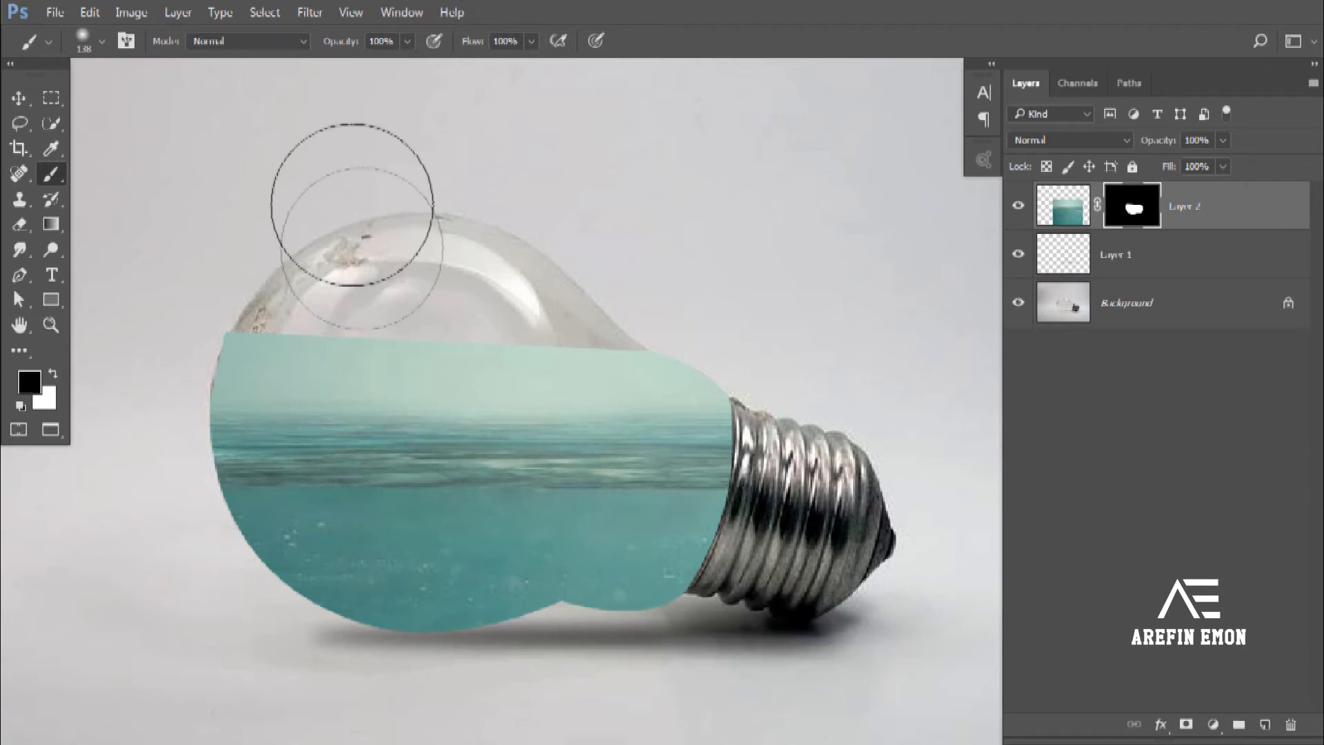
{"action": "left_click", "coordinate": [102, 42]}
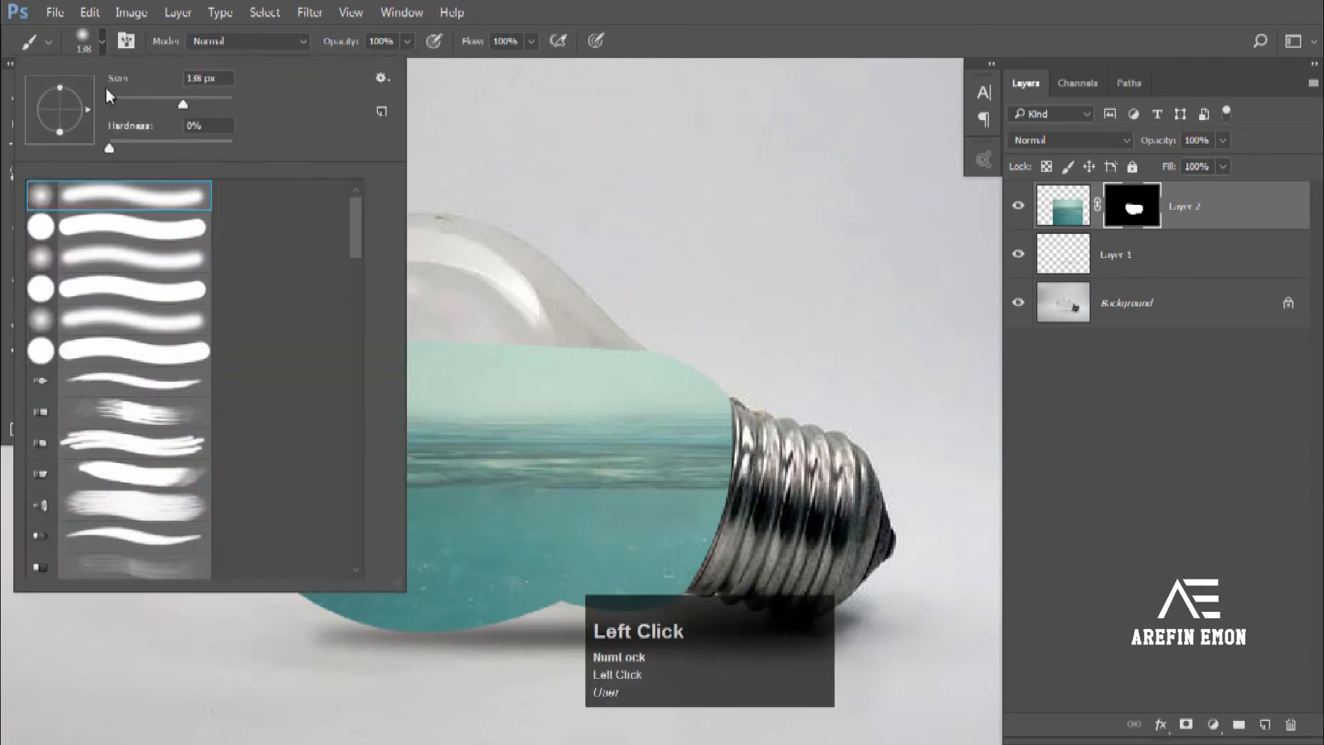
{"action": "left_click_drag", "start_coordinate": [184, 107], "coordinate": [159, 105]}
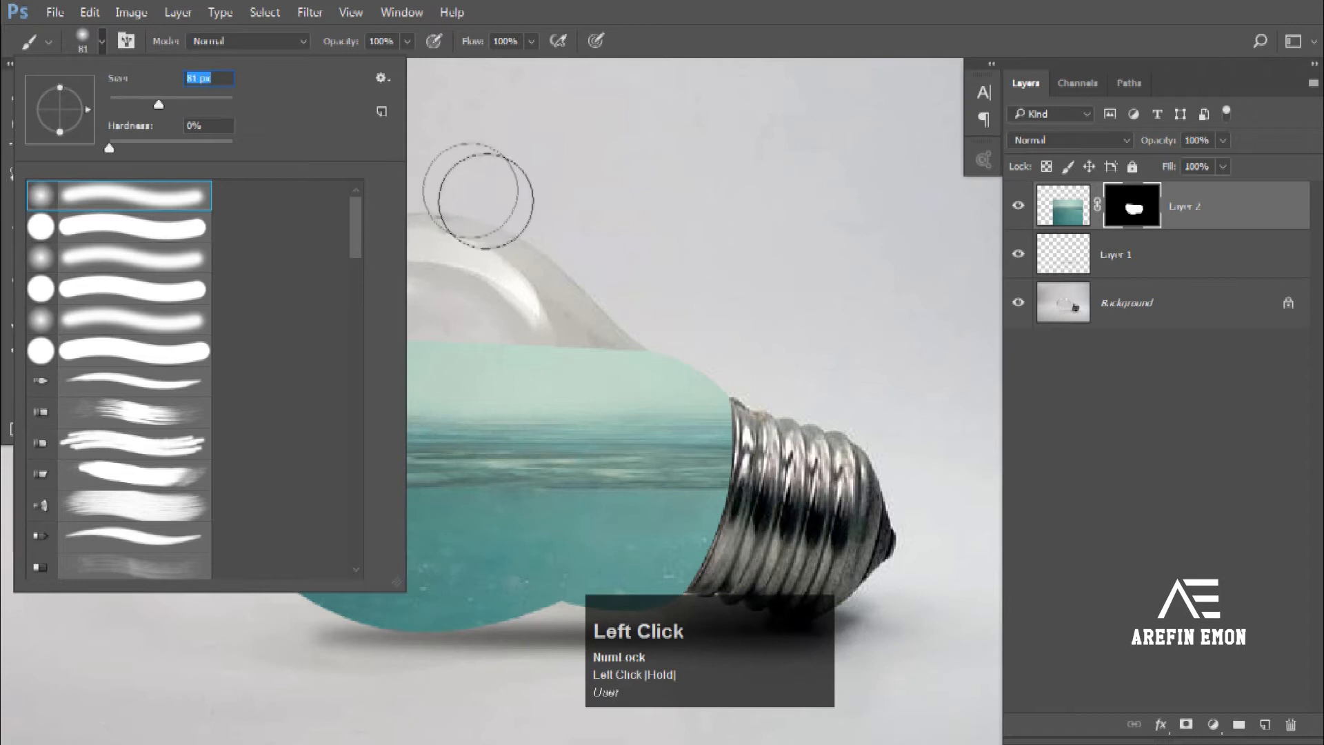
{"action": "left_click", "coordinate": [615, 72]}
{"action": "mouse_move", "coordinate": [750, 342]}
{"action": "left_mouse_down"}
{"action": "mouse_move", "coordinate": [182, 324]}
{"action": "mouse_move", "coordinate": [631, 372]}
{"action": "mouse_move", "coordinate": [182, 358]}
{"action": "mouse_move", "coordinate": [312, 365]}
{"action": "mouse_move", "coordinate": [764, 366]}
{"action": "mouse_move", "coordinate": [631, 361]}
{"action": "mouse_move", "coordinate": [829, 342]}
{"action": "mouse_move", "coordinate": [896, 387]}
{"action": "mouse_move", "coordinate": [296, 384]}
{"action": "left_mouse_up"}
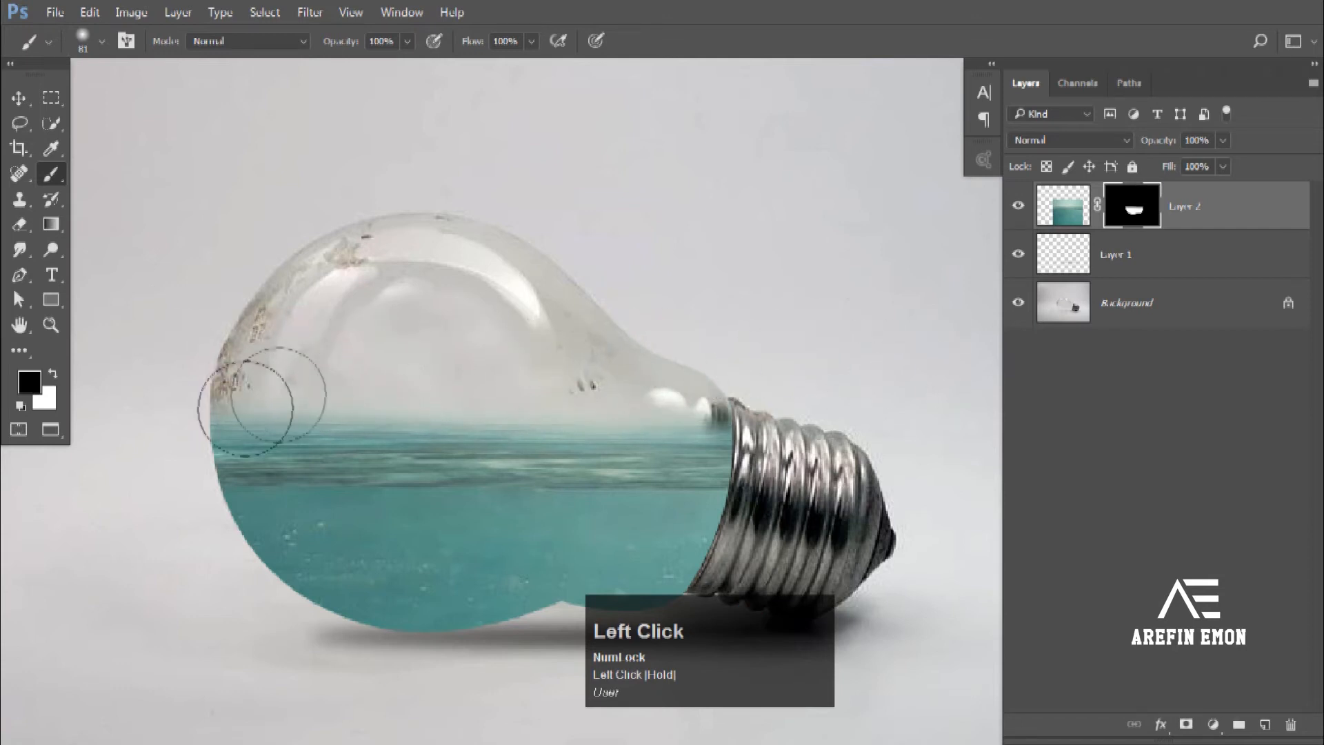
{"action": "key", "text": "space"}
{"action": "left_click_drag", "start_coordinate": [276, 617], "coordinate": [172, 473]}
{"action": "left_click_drag", "start_coordinate": [289, 435], "coordinate": [366, 523]}
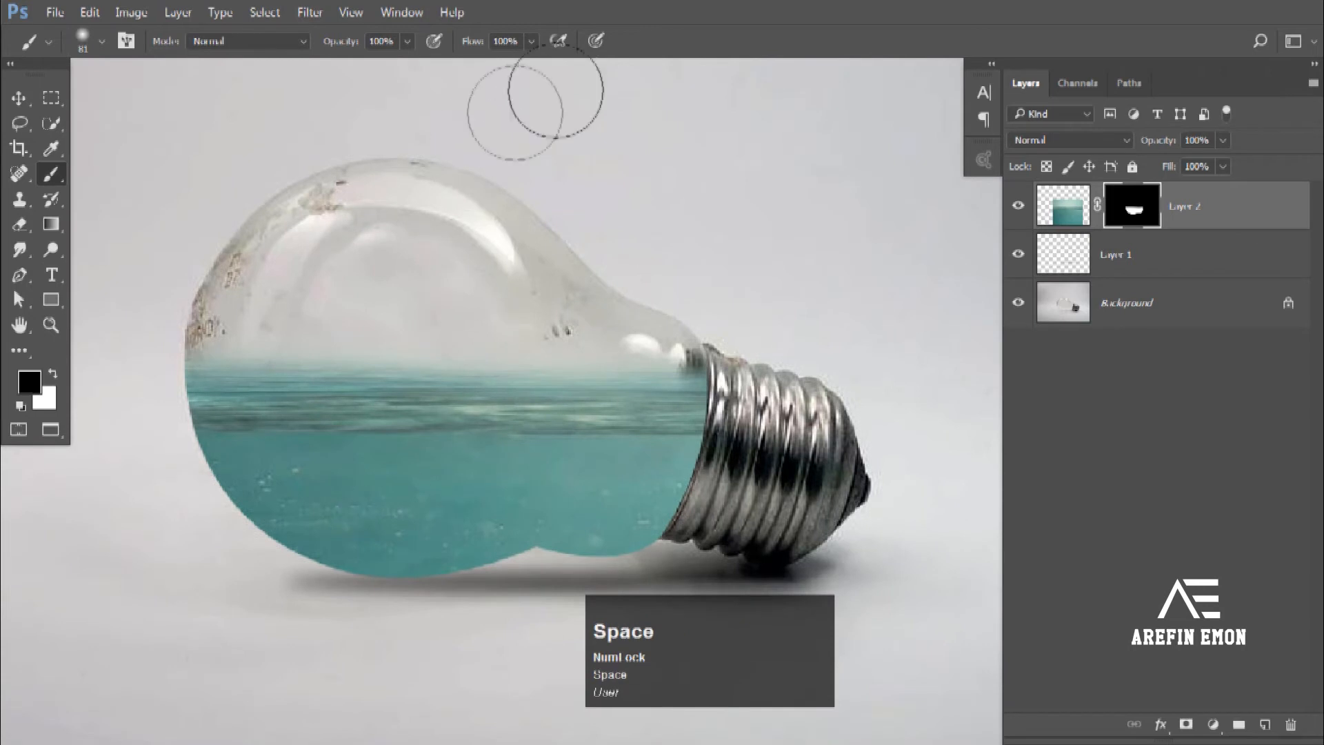
Step: Copy all the striped fish from the fish image and paste them into the bulb document
{"action": "left_click", "coordinate": [18, 100]}
{"action": "scroll", "coordinate": [274, 368], "scroll_direction": "down", "scroll_amount": 1, "text": "alt"}
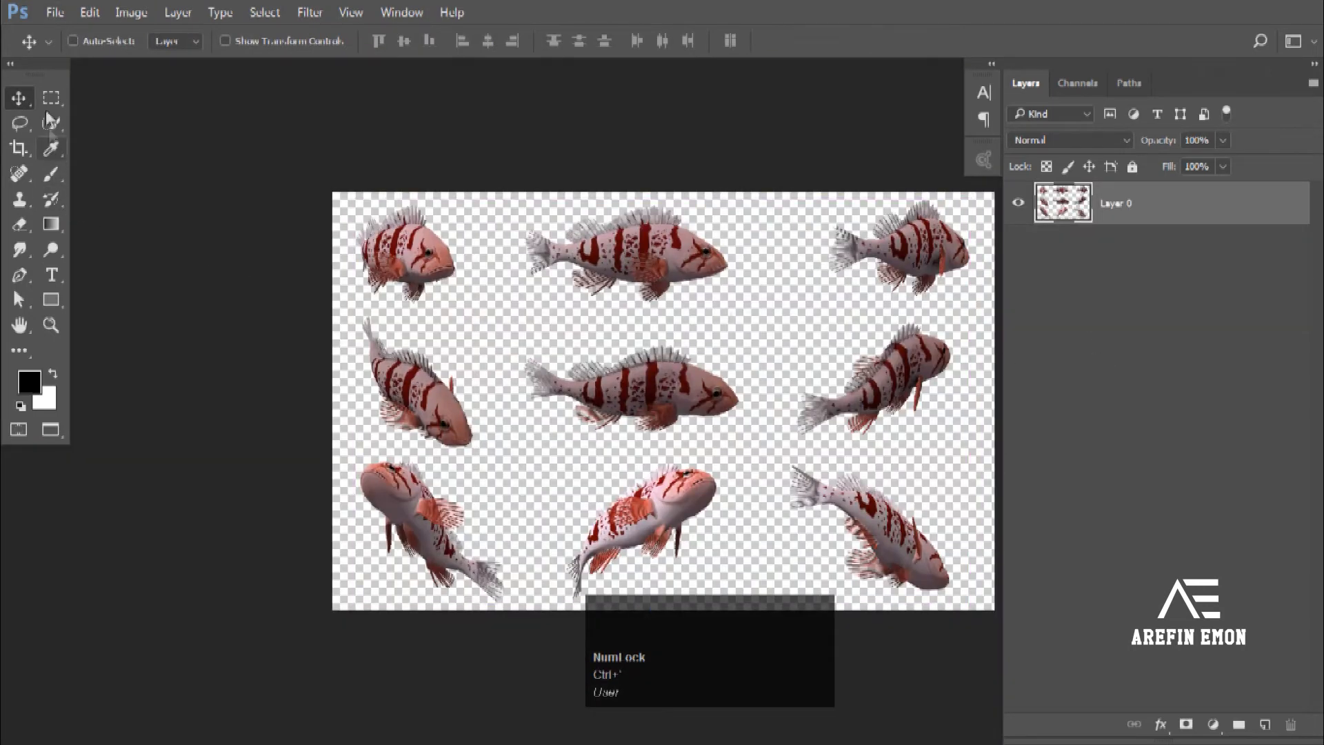
{"action": "left_click", "coordinate": [47, 107]}
{"action": "left_click_drag", "start_coordinate": [308, 145], "coordinate": [979, 699]}
{"action": "key", "text": "ctrl+c"}
{"action": "key", "text": "ctrl+Tab"}
{"action": "key", "text": "ctrl+Tab"}
{"action": "key", "text": "ctrl+Tab"}
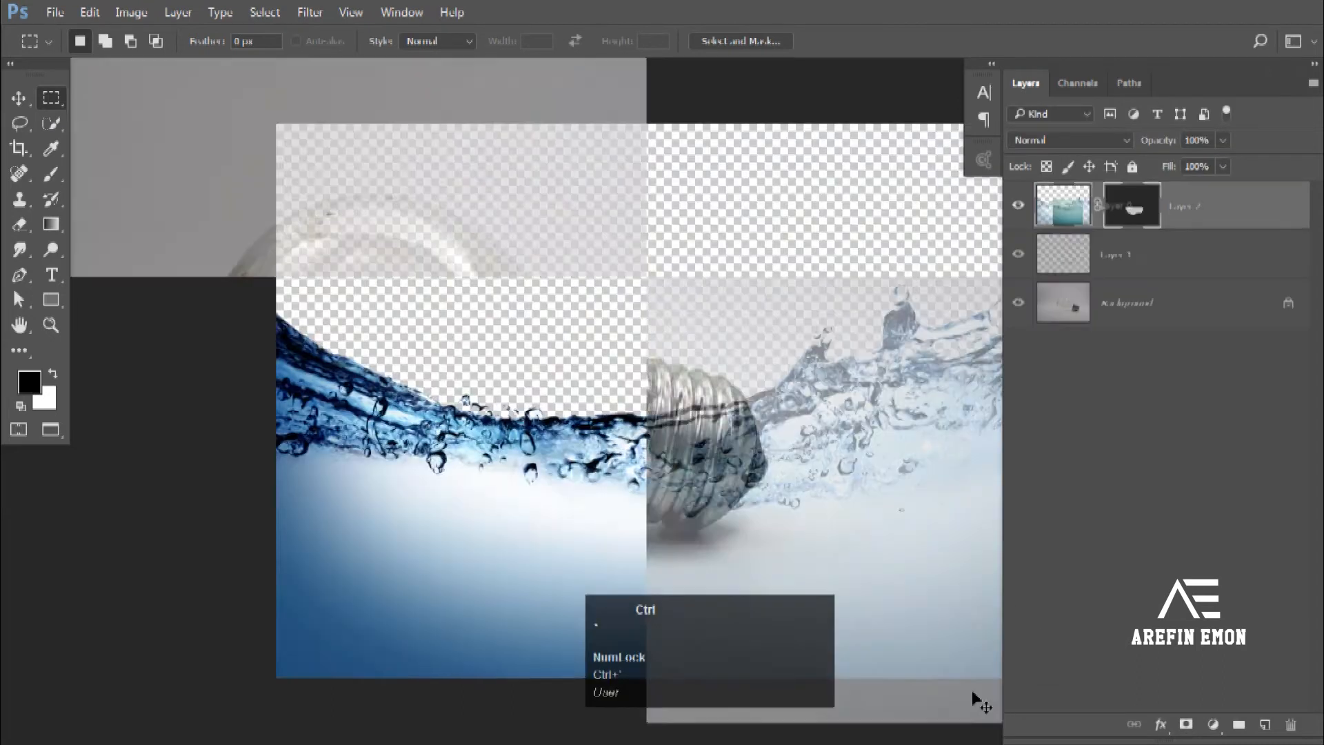
{"action": "key", "text": "ctrl+v"}
Step: Scale the pasted fish layer down to about 39.3% with Free Transform
{"action": "scroll", "coordinate": [131, 153], "scroll_direction": "down", "scroll_amount": 3}
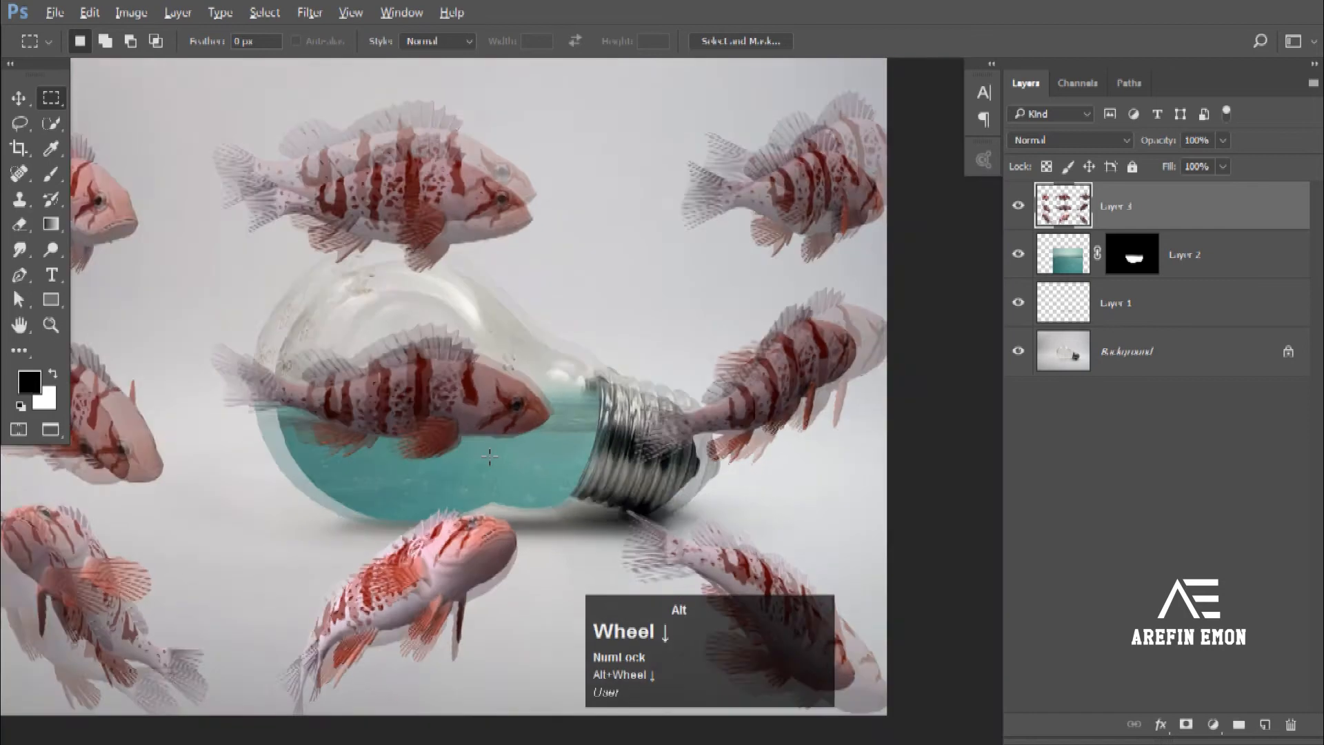
{"action": "left_click", "coordinate": [17, 100]}
{"action": "key", "text": "ctrl+t"}
{"action": "left_click_drag", "start_coordinate": [791, 204], "coordinate": [586, 338]}
{"action": "scroll", "coordinate": [417, 448], "scroll_direction": "up", "scroll_amount": 2}
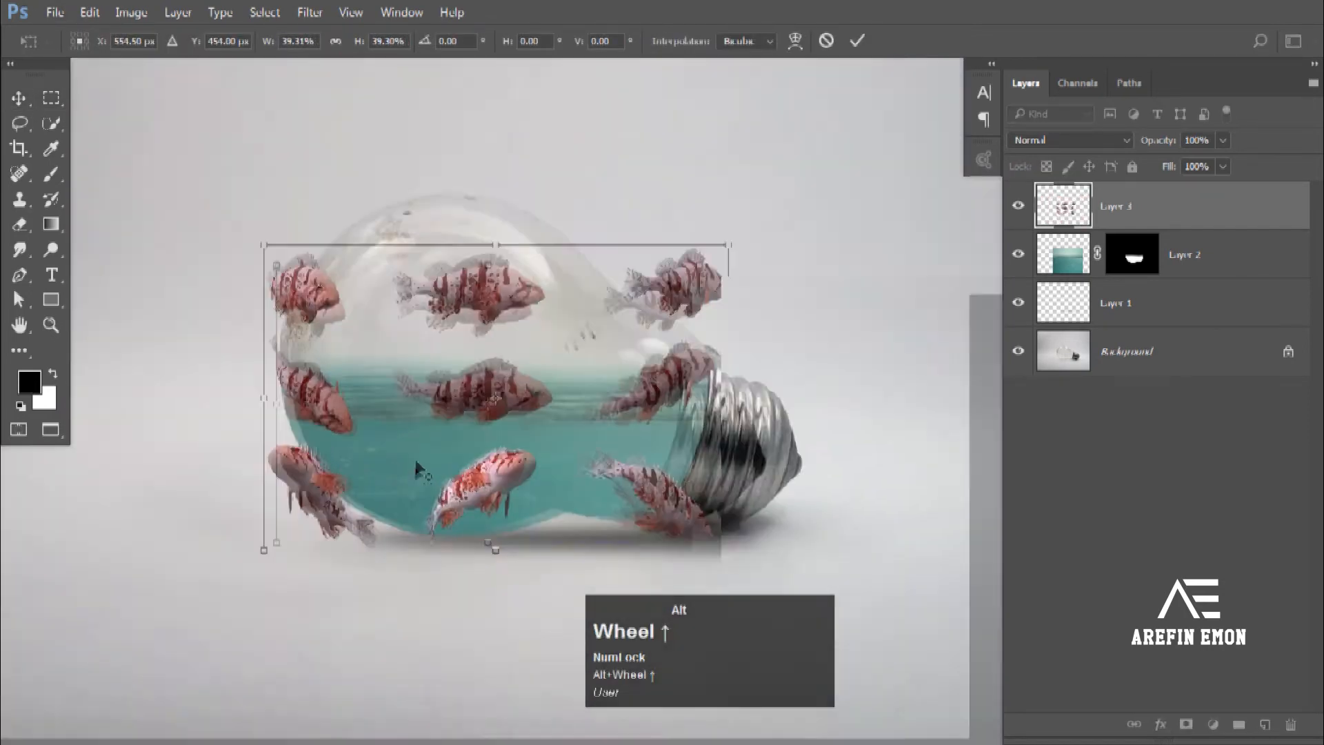
Step: Rotate the fish layer 12.37° and position it so the two lower right fish lie in the bulb's water, applying the transform
{"action": "left_click_drag", "start_coordinate": [523, 412], "coordinate": [447, 351]}
{"action": "left_click_drag", "start_coordinate": [704, 516], "coordinate": [647, 580]}
{"action": "left_click_drag", "start_coordinate": [529, 464], "coordinate": [551, 434]}
{"action": "left_click_drag", "start_coordinate": [664, 542], "coordinate": [674, 532]}
{"action": "left_click_drag", "start_coordinate": [523, 457], "coordinate": [531, 447]}
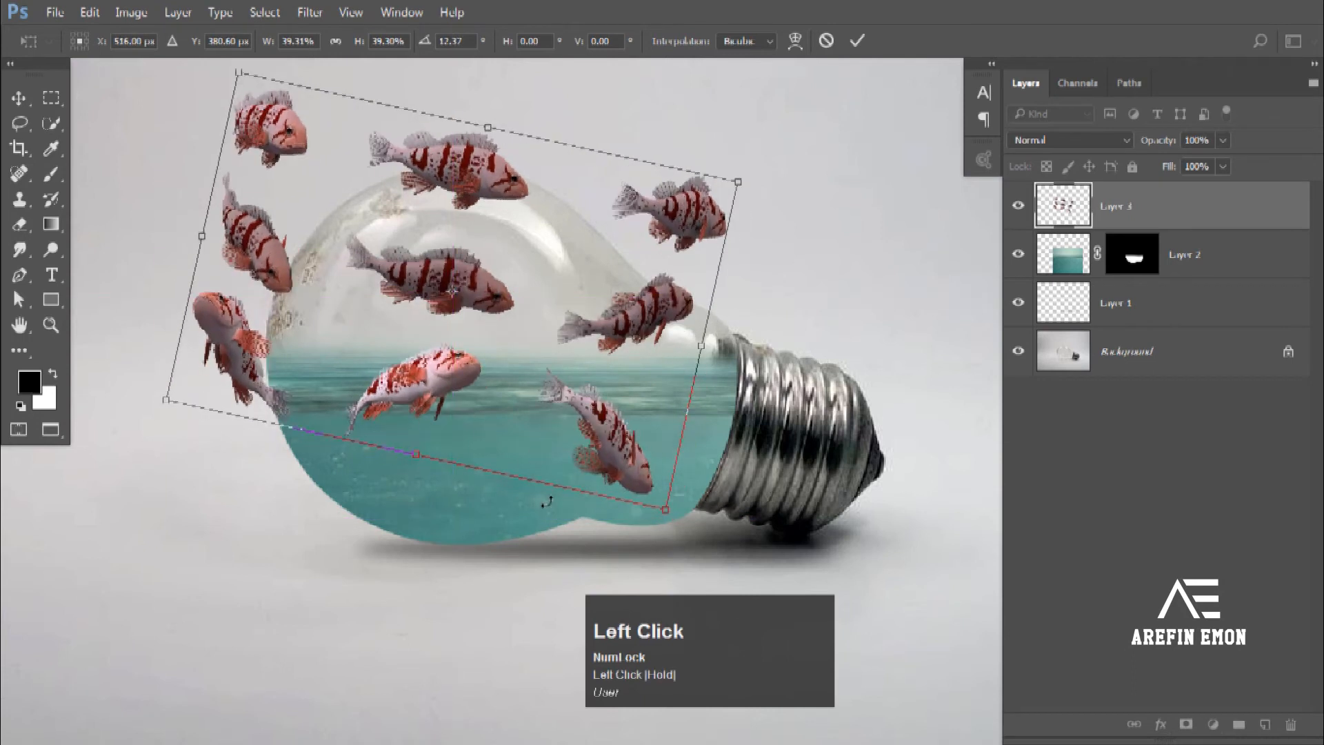
{"action": "left_click", "coordinate": [856, 43]}
Step: Lasso the two fish lying in the bulb's water, invert the selection, delete all the other fish and deselect
{"action": "left_click", "coordinate": [19, 130]}
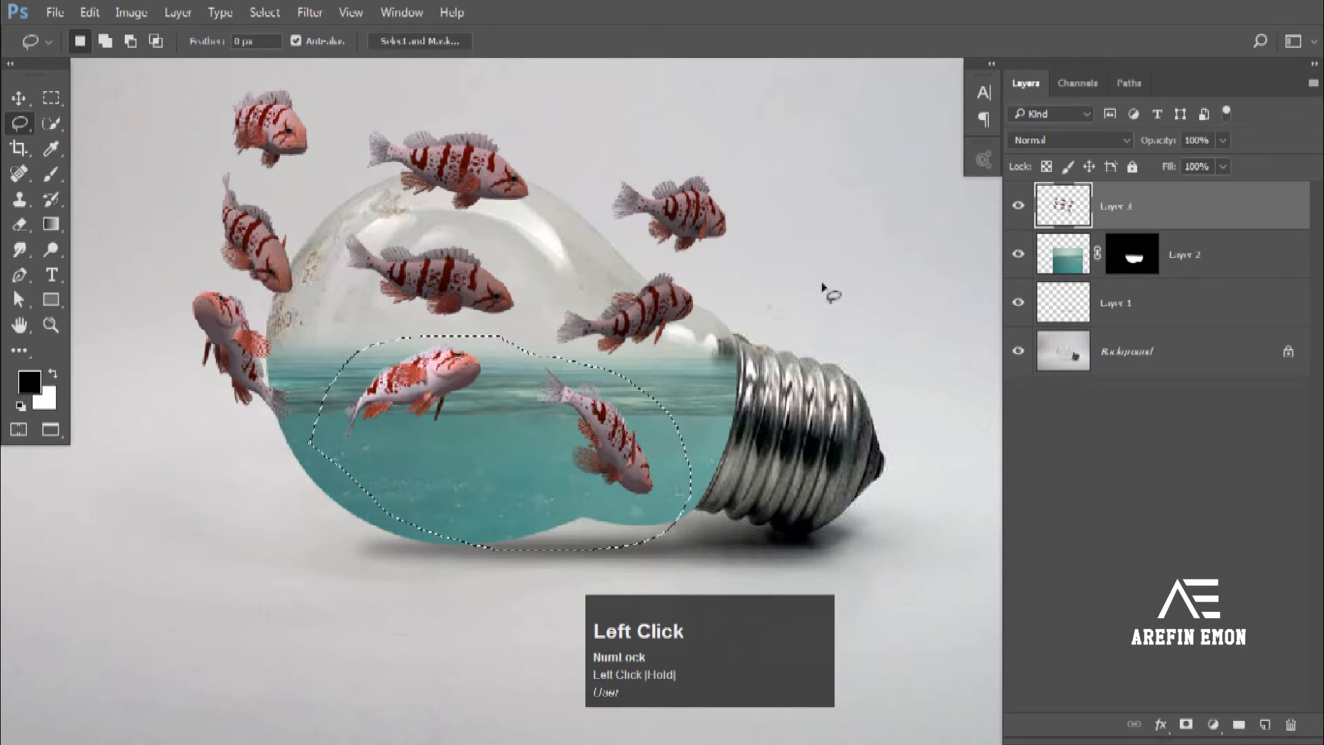
{"action": "left_click", "coordinate": [261, 8]}
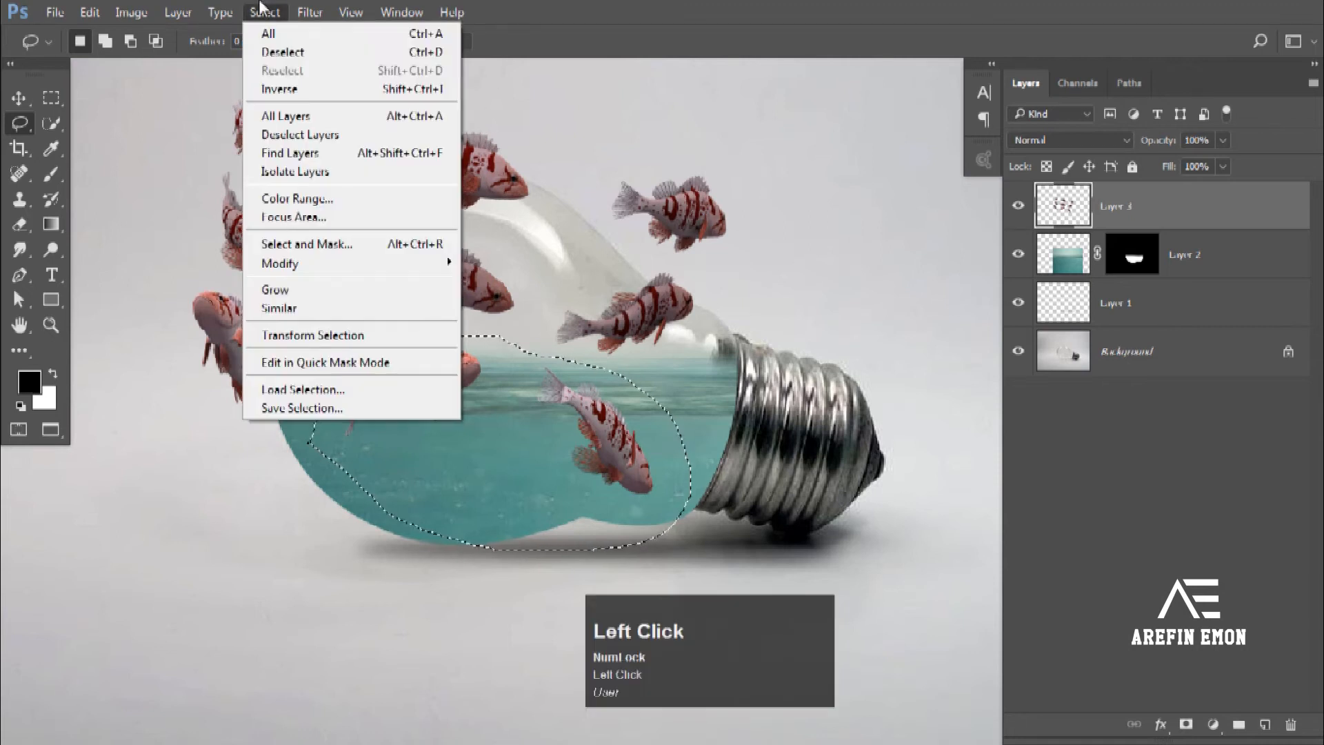
{"action": "left_click", "coordinate": [291, 85]}
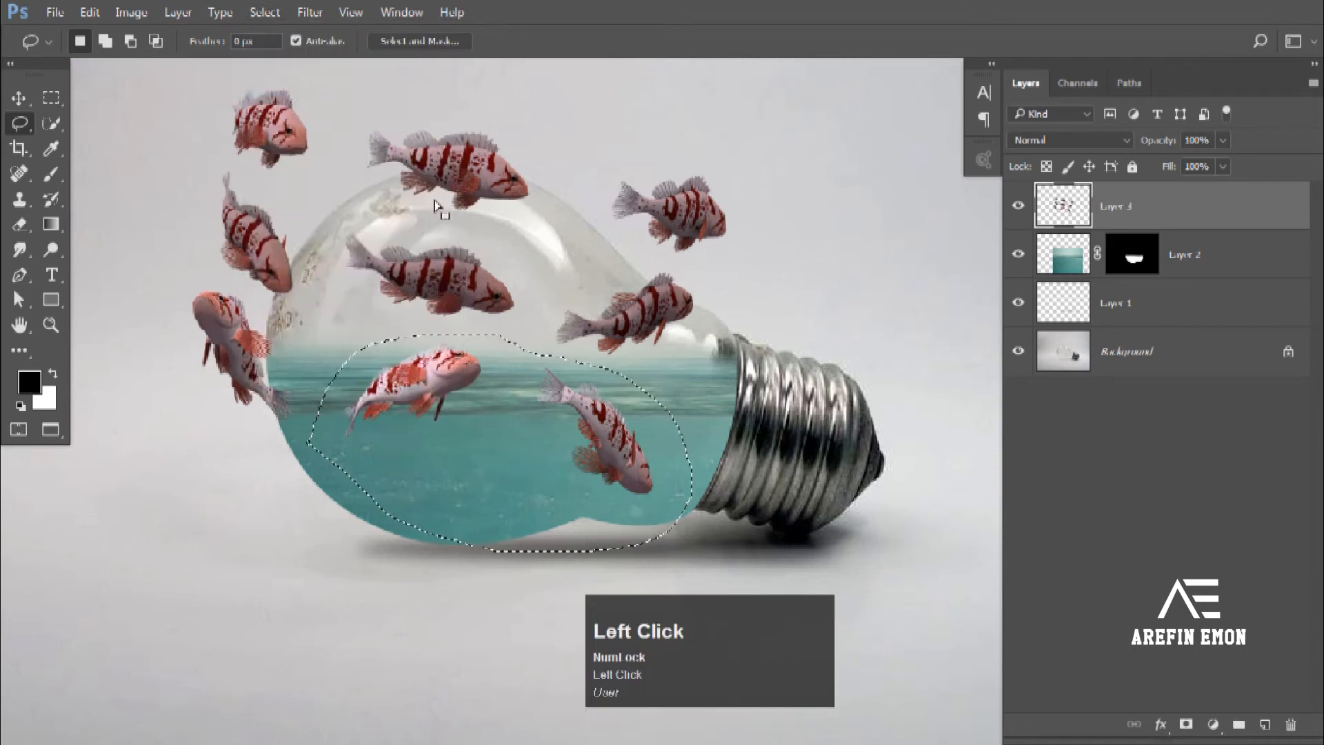
{"action": "key", "text": "Delete"}
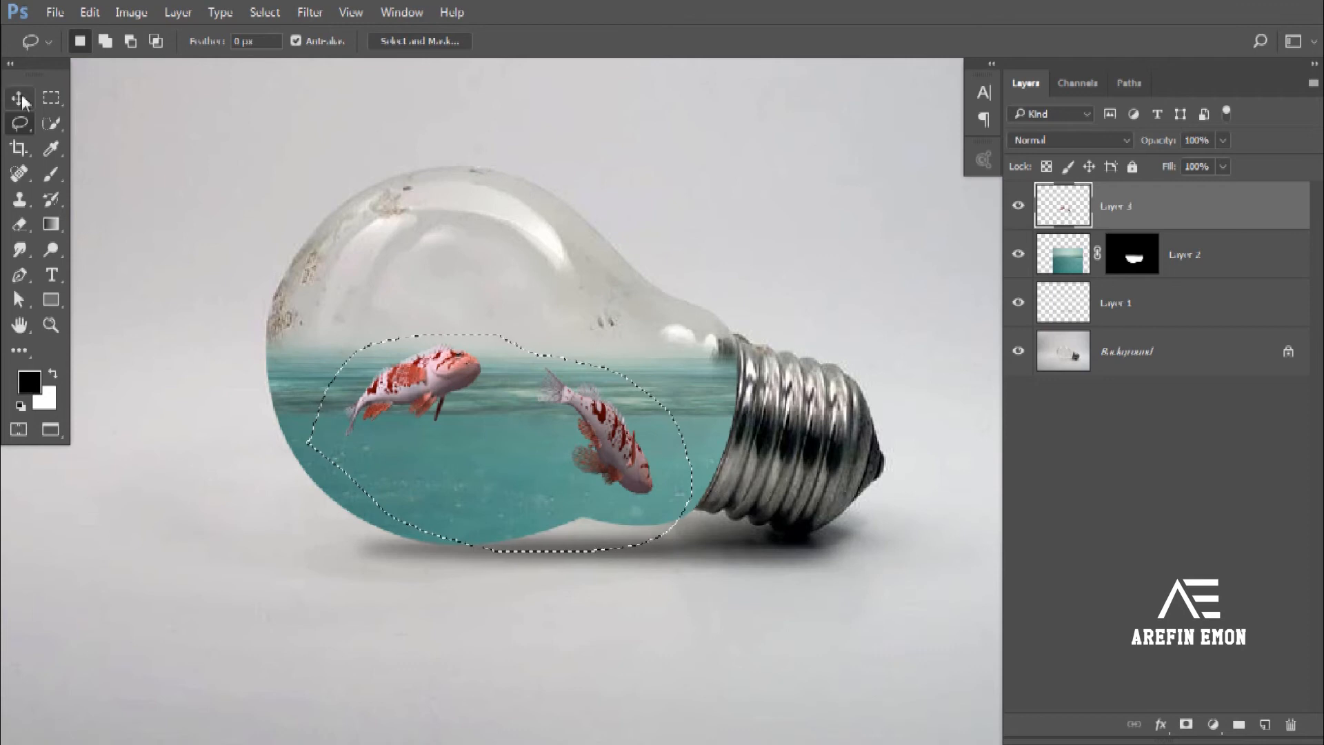
{"action": "left_click", "coordinate": [264, 12]}
{"action": "left_click", "coordinate": [286, 47]}
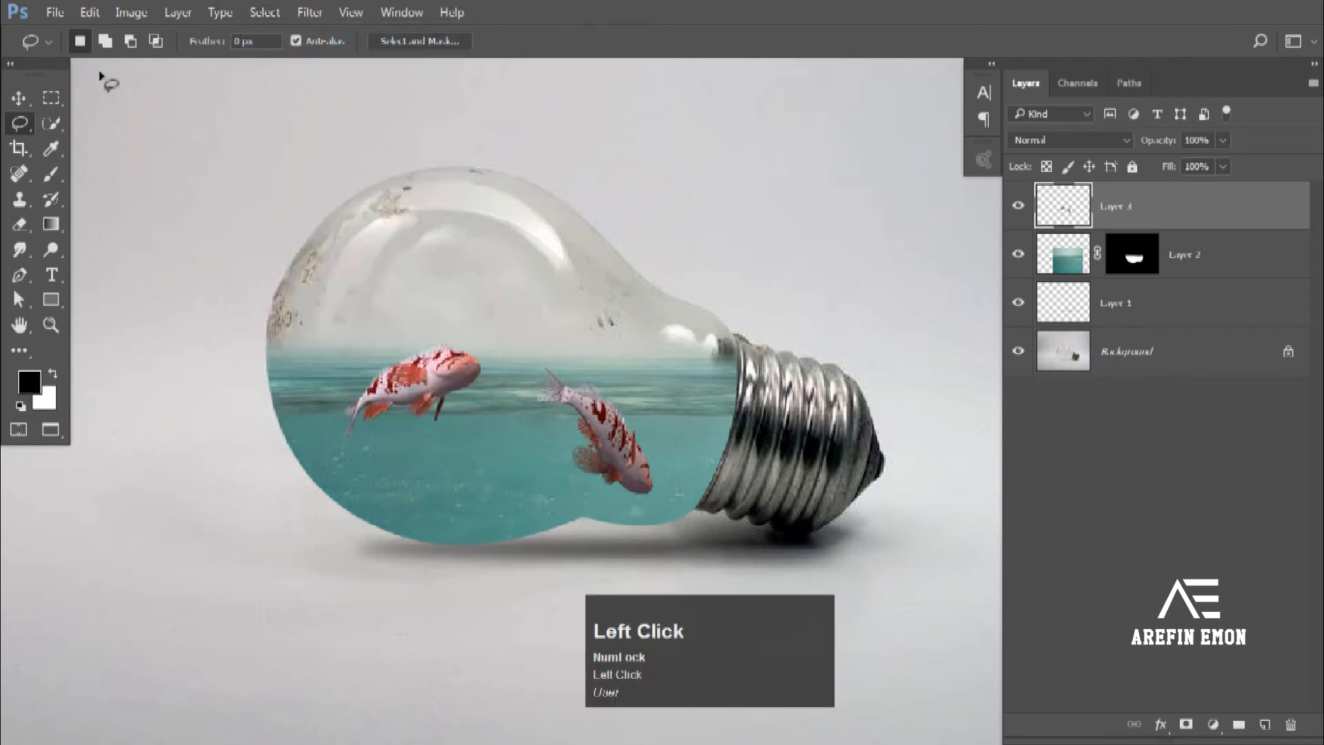
{"action": "key", "text": "v"}
{"action": "left_click_drag", "start_coordinate": [481, 398], "coordinate": [487, 395]}
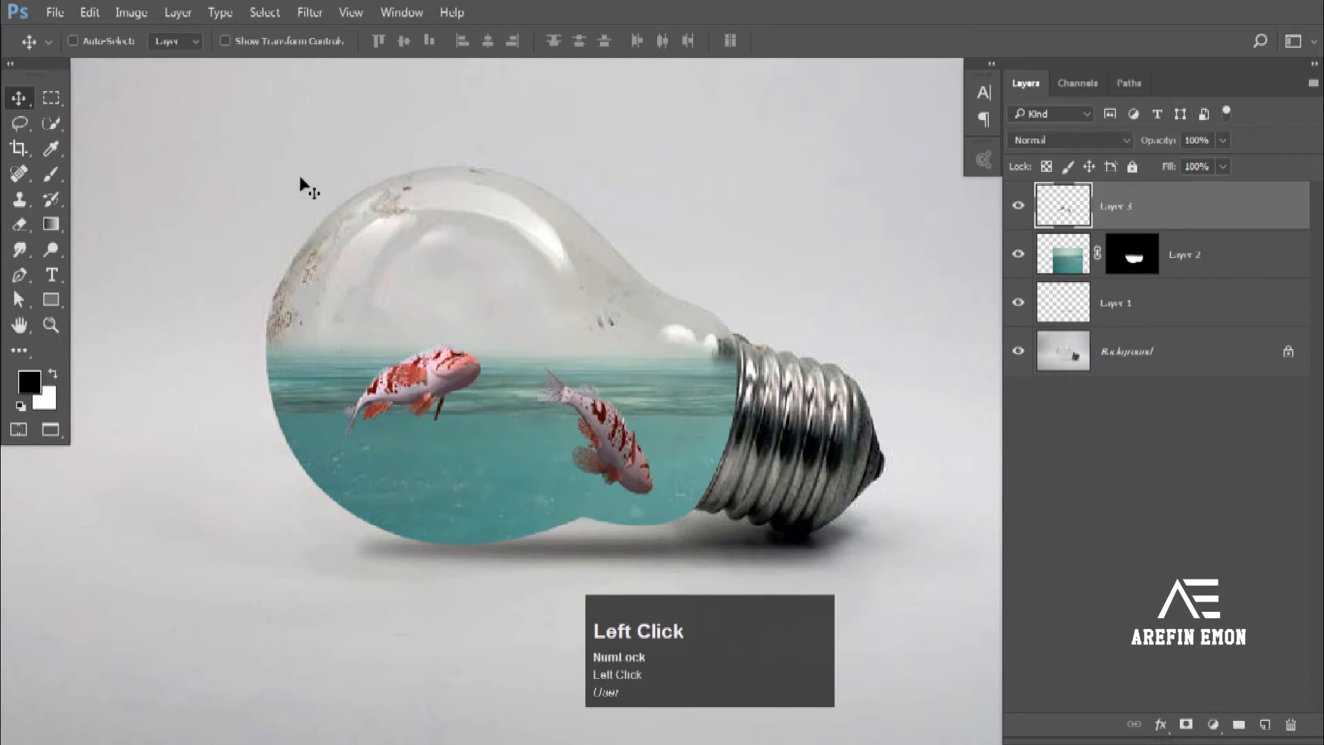
Step: Copy the water splash from its transparent image and paste it into the bulb document
{"action": "key", "text": "ctrl+grave"}
{"action": "key", "text": "ctrl+grave"}
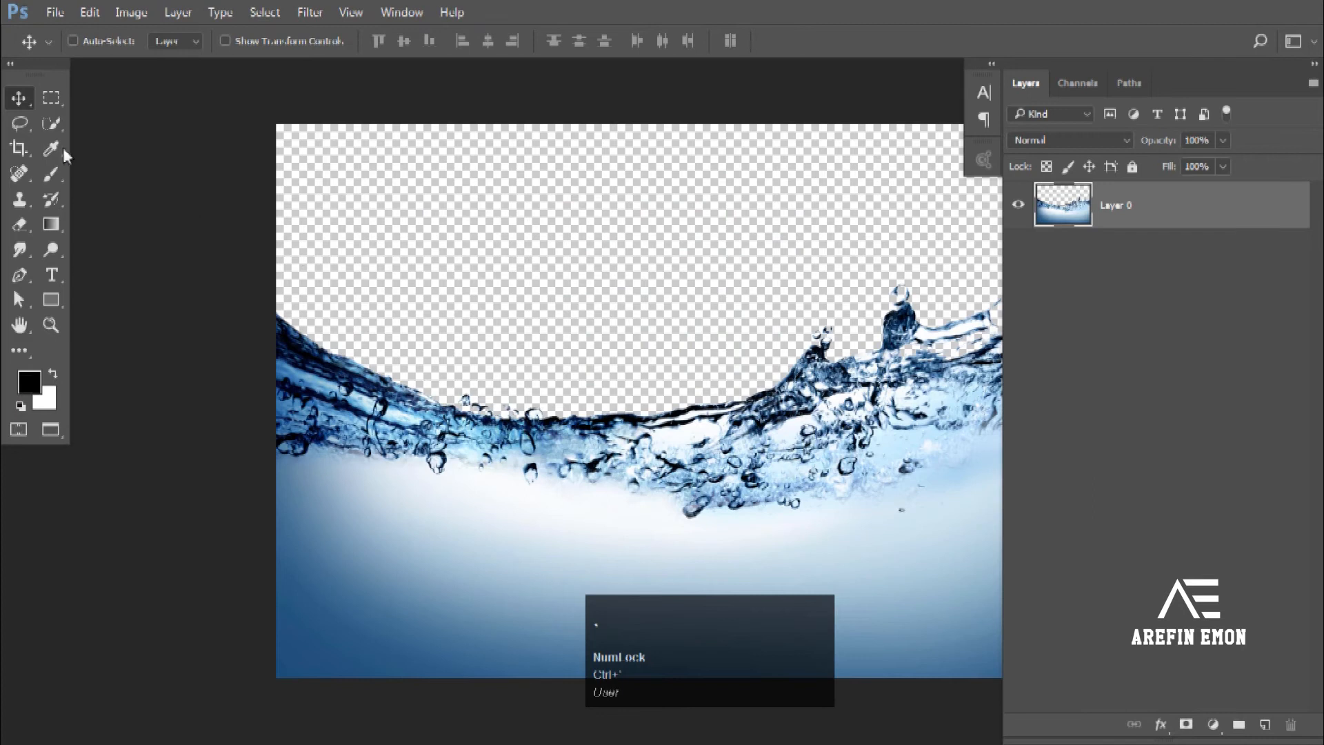
{"action": "left_click", "coordinate": [51, 101]}
{"action": "key", "text": "space"}
{"action": "left_click_drag", "start_coordinate": [505, 276], "coordinate": [373, 265]}
{"action": "left_click_drag", "start_coordinate": [125, 107], "coordinate": [944, 490]}
{"action": "key", "text": "ctrl+c"}
{"action": "key", "text": "ctrl+grave"}
{"action": "key", "text": "ctrl+v"}
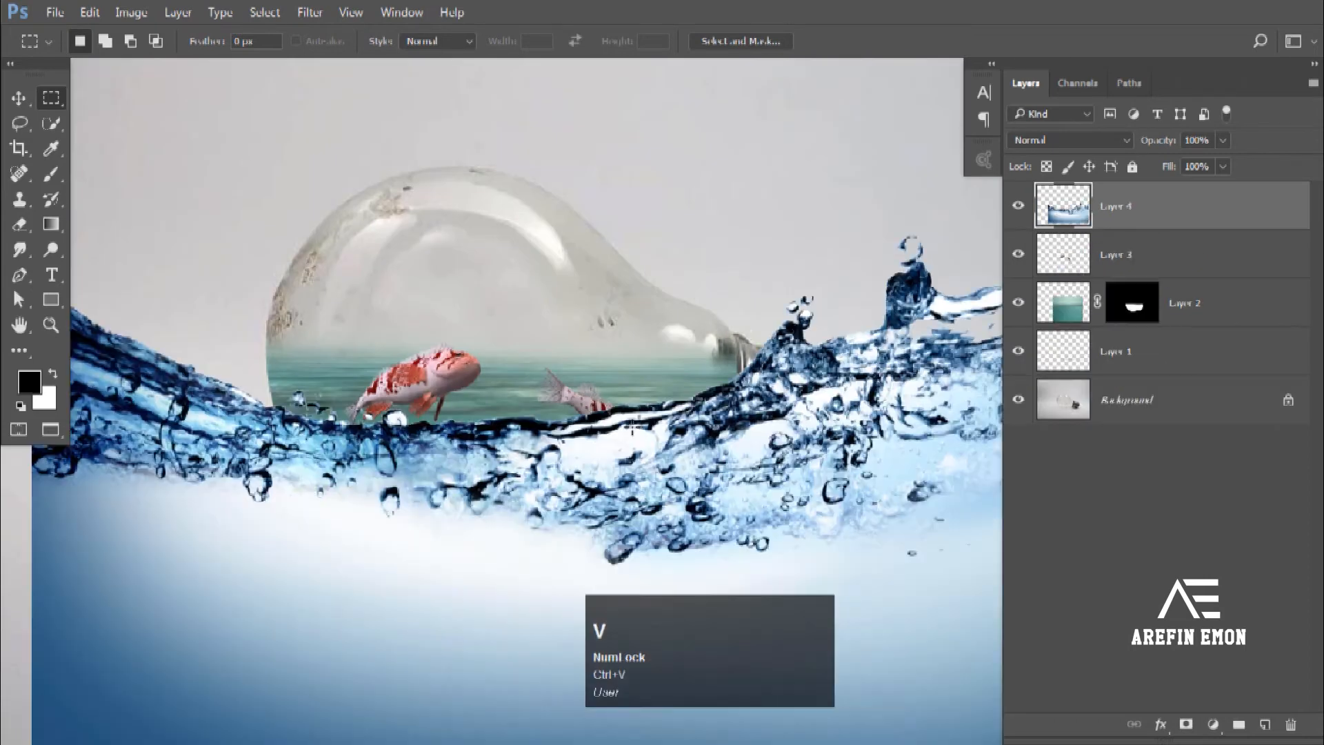
Step: Scale the pasted splash layer down toward the bulb's size with Free Transform and lower its opacity to 58%
{"action": "scroll", "coordinate": [621, 427], "scroll_direction": "down", "scroll_amount": 3}
{"action": "key", "text": "space"}
{"action": "left_click_drag", "start_coordinate": [669, 456], "coordinate": [573, 455]}
{"action": "scroll", "coordinate": [571, 456], "scroll_direction": "up", "scroll_amount": 1}
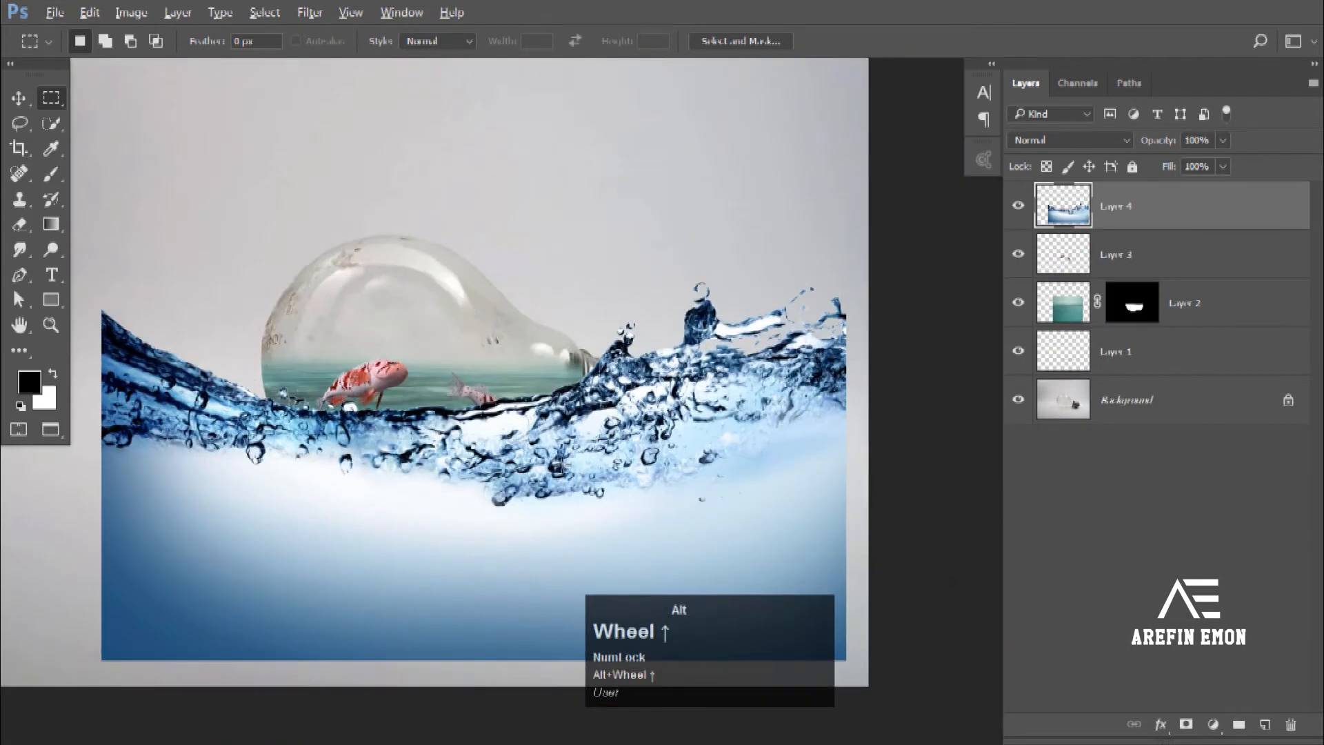
{"action": "key", "text": "ctrl+t"}
{"action": "left_click_drag", "start_coordinate": [842, 138], "coordinate": [686, 275]}
{"action": "left_click_drag", "start_coordinate": [564, 462], "coordinate": [552, 462]}
{"action": "left_click_drag", "start_coordinate": [1167, 143], "coordinate": [1133, 147]}
Step: Scale the splash to about 52.3%, rotate it 6.09° and place it over the bulb's water, applying the transform and nudging the layer
{"action": "scroll", "coordinate": [514, 422], "scroll_direction": "up", "scroll_amount": 2}
{"action": "mouse_move", "coordinate": [429, 450]}
{"action": "left_mouse_down"}
{"action": "mouse_move", "coordinate": [435, 475]}
{"action": "mouse_move", "coordinate": [425, 440]}
{"action": "left_mouse_up"}
{"action": "mouse_move", "coordinate": [541, 423]}
{"action": "left_mouse_down"}
{"action": "mouse_move", "coordinate": [544, 438]}
{"action": "mouse_move", "coordinate": [544, 423]}
{"action": "left_mouse_up"}
{"action": "left_click_drag", "start_coordinate": [727, 573], "coordinate": [690, 618]}
{"action": "left_click_drag", "start_coordinate": [785, 233], "coordinate": [770, 211]}
{"action": "mouse_move", "coordinate": [529, 432]}
{"action": "left_mouse_down"}
{"action": "mouse_move", "coordinate": [512, 474]}
{"action": "mouse_move", "coordinate": [512, 447]}
{"action": "left_mouse_up"}
{"action": "left_click_drag", "start_coordinate": [789, 216], "coordinate": [752, 200]}
{"action": "left_click_drag", "start_coordinate": [607, 397], "coordinate": [603, 410]}
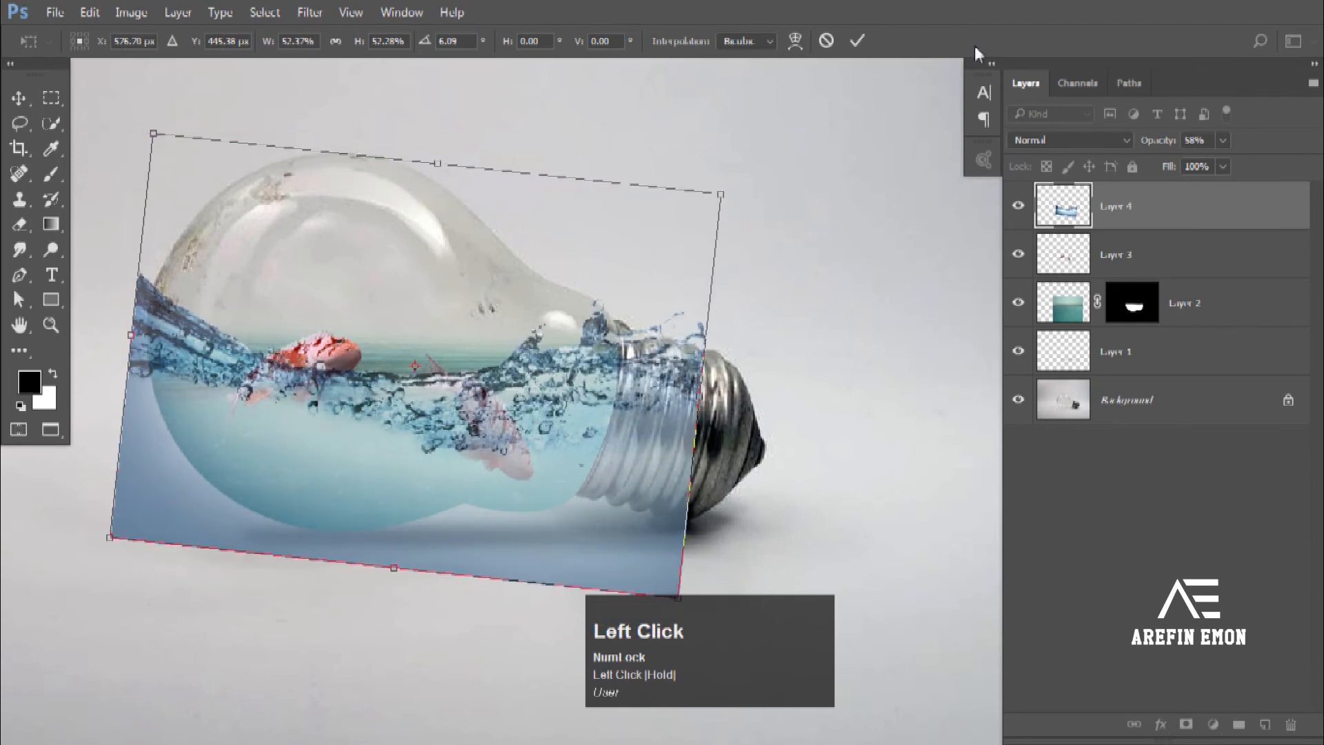
{"action": "left_click", "coordinate": [860, 40]}
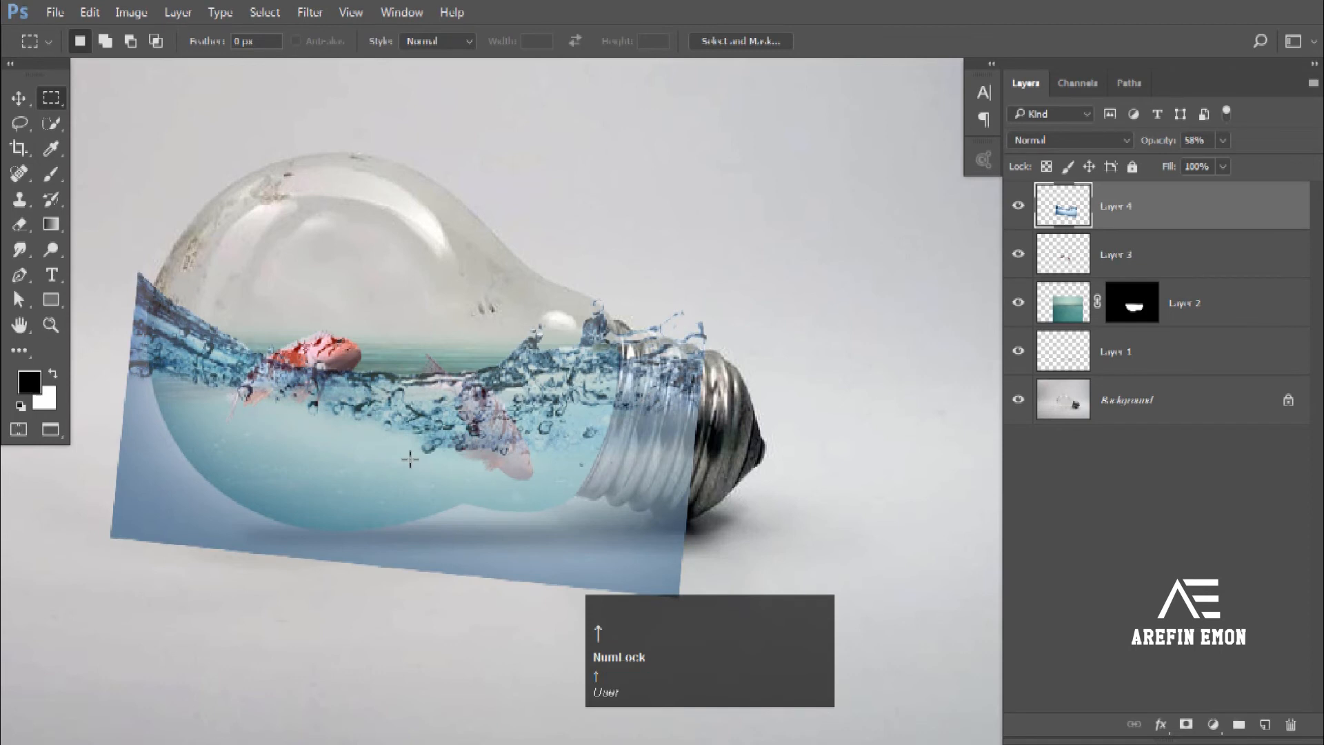
{"action": "left_click", "coordinate": [1241, 222]}
{"action": "left_click", "coordinate": [25, 93]}
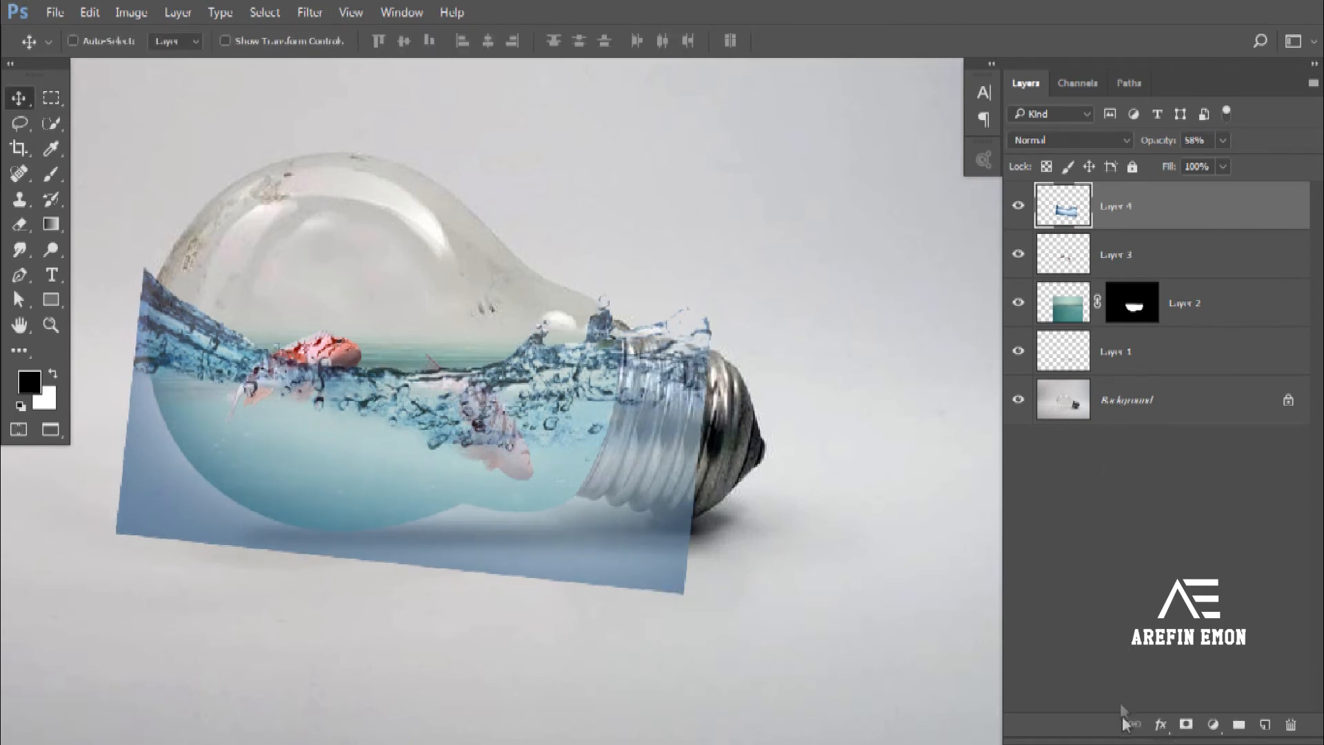
Step: Add a mask to the splash layer and paint black with a soft 81 px brush beyond the bulb's left side
{"action": "left_click", "coordinate": [1188, 729]}
{"action": "key", "text": "space"}
{"action": "left_click_drag", "start_coordinate": [593, 414], "coordinate": [741, 442]}
{"action": "left_click", "coordinate": [50, 179]}
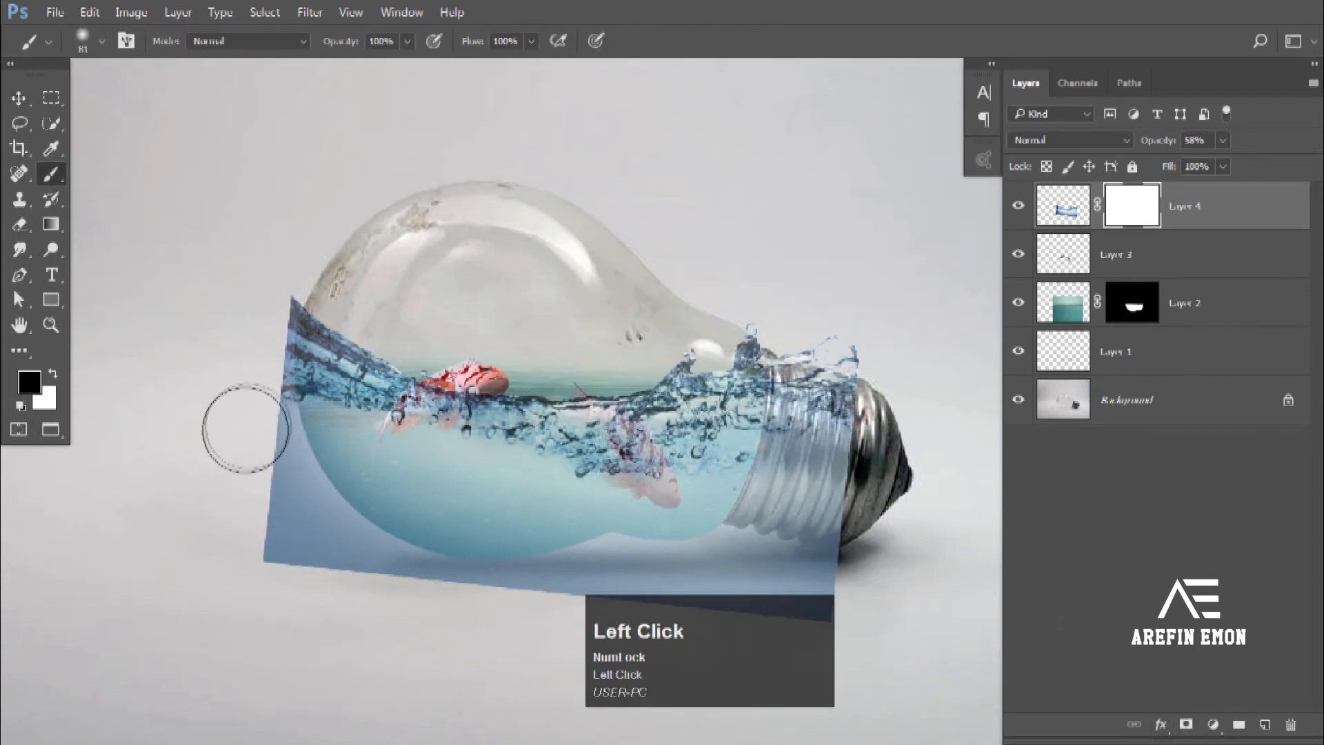
{"action": "left_click_drag", "start_coordinate": [237, 429], "coordinate": [272, 553]}
Step: Reduce the soft brush to 19 px and mask out the splash spilling past the glass's left edge
{"action": "left_click", "coordinate": [102, 42]}
{"action": "left_click_drag", "start_coordinate": [151, 105], "coordinate": [146, 100]}
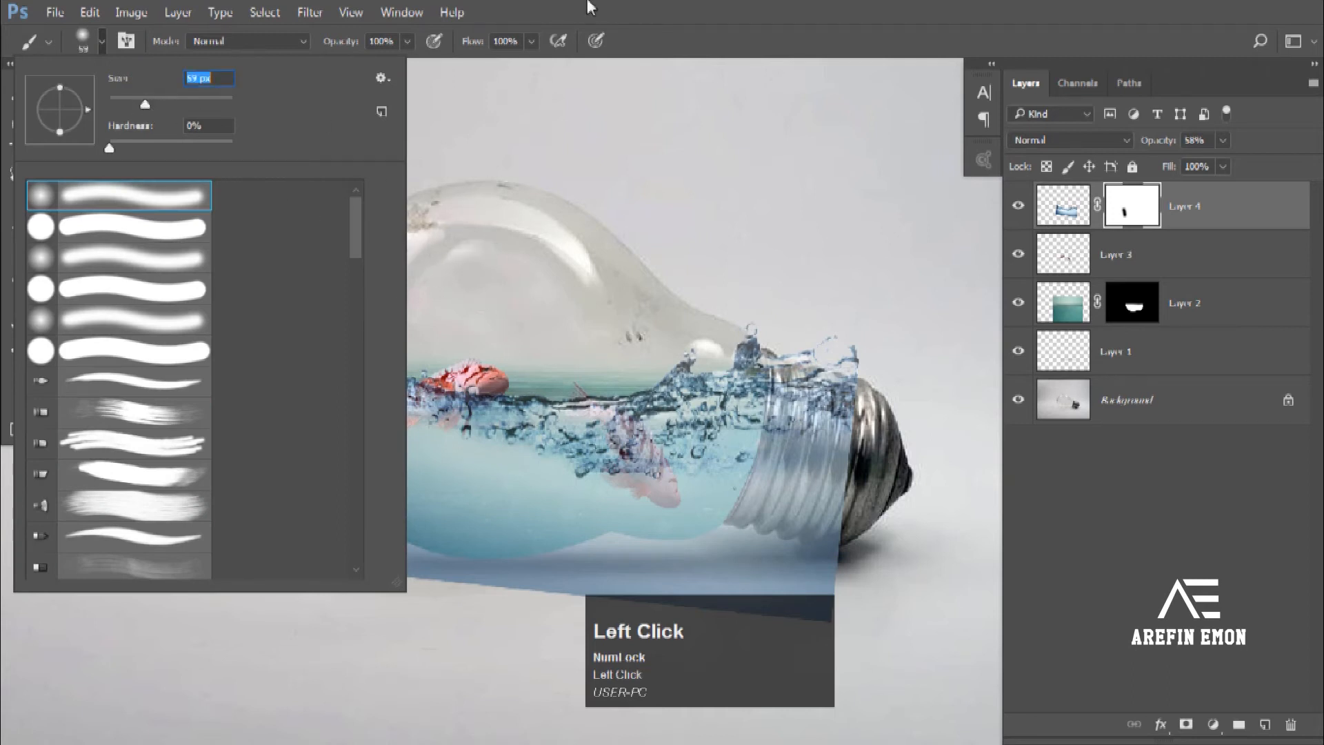
{"action": "left_click", "coordinate": [556, 108]}
{"action": "scroll", "coordinate": [283, 396], "scroll_direction": "up", "scroll_amount": 5}
{"action": "left_click_drag", "start_coordinate": [269, 222], "coordinate": [216, 334]}
{"action": "right_click", "coordinate": [216, 320], "text": "alt"}
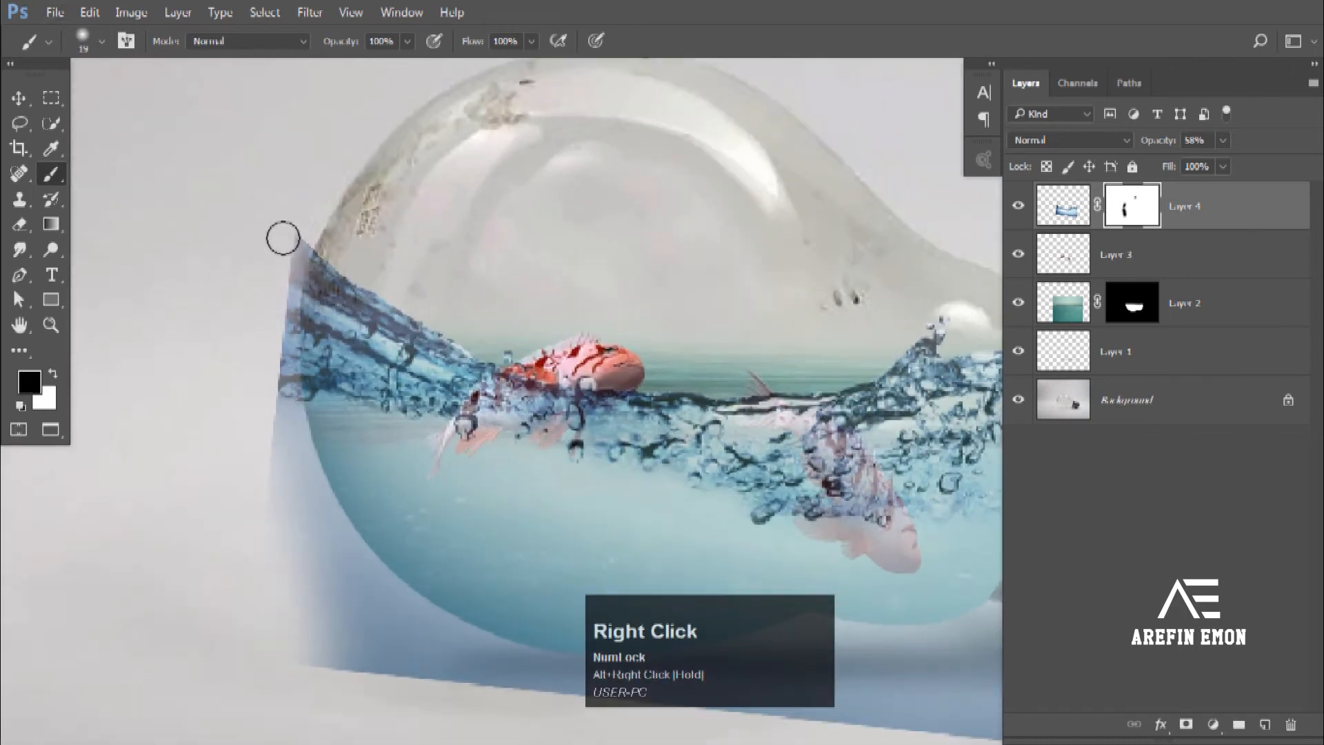
{"action": "left_click_drag", "start_coordinate": [283, 237], "coordinate": [295, 222]}
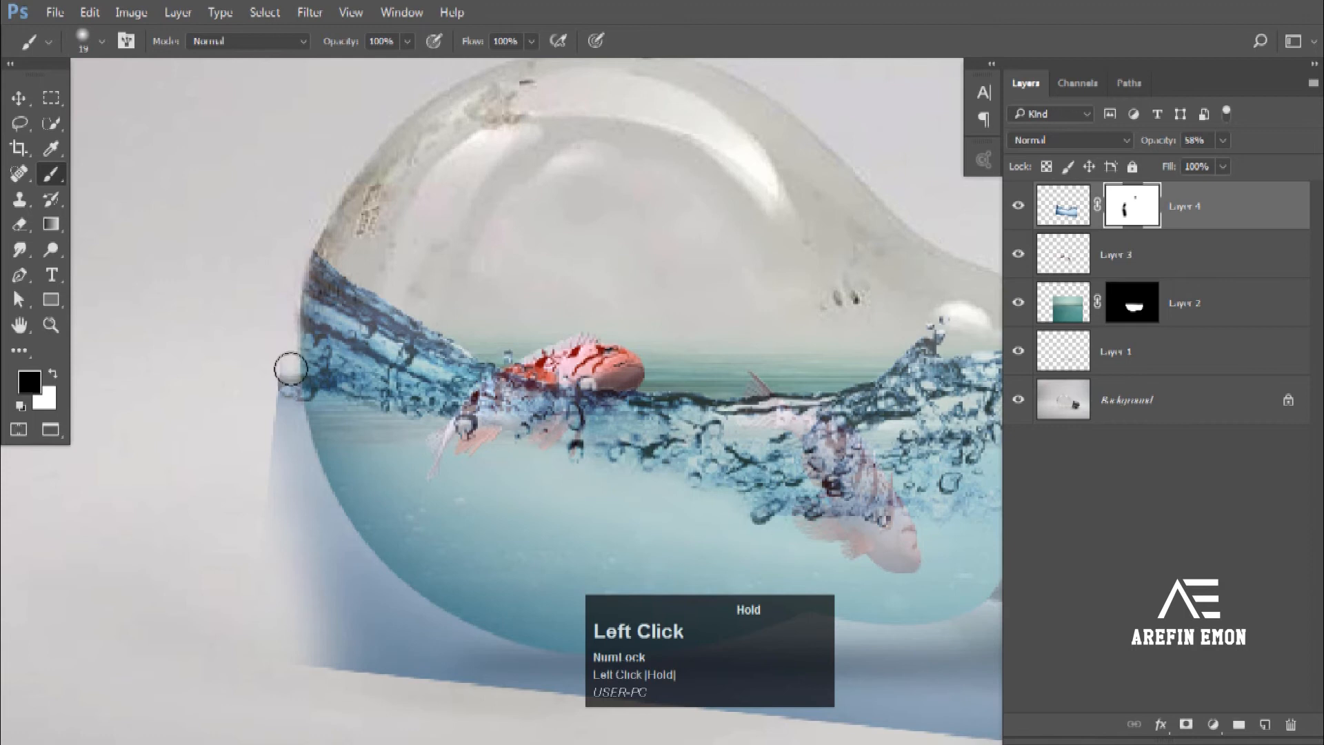
{"action": "mouse_move", "coordinate": [277, 442]}
{"action": "left_mouse_down"}
{"action": "mouse_move", "coordinate": [273, 586]}
{"action": "mouse_move", "coordinate": [314, 691]}
{"action": "mouse_move", "coordinate": [278, 529]}
{"action": "mouse_move", "coordinate": [305, 553]}
{"action": "mouse_move", "coordinate": [304, 583]}
{"action": "left_mouse_up"}
Step: Paint black on the splash layer's mask to hide the blue area below and beside the bulb's lower part
{"action": "left_click_drag", "start_coordinate": [390, 695], "coordinate": [322, 591]}
{"action": "right_click", "coordinate": [322, 591], "text": "alt"}
{"action": "left_click_drag", "start_coordinate": [621, 587], "coordinate": [412, 480]}
{"action": "mouse_move", "coordinate": [531, 513]}
{"action": "left_mouse_down"}
{"action": "mouse_move", "coordinate": [833, 480]}
{"action": "mouse_move", "coordinate": [831, 180]}
{"action": "mouse_move", "coordinate": [772, 424]}
{"action": "mouse_move", "coordinate": [296, 491]}
{"action": "mouse_move", "coordinate": [166, 472]}
{"action": "left_mouse_up"}
{"action": "left_click_drag", "start_coordinate": [166, 472], "coordinate": [405, 588]}
{"action": "left_click_drag", "start_coordinate": [405, 587], "coordinate": [241, 425]}
{"action": "left_click_drag", "start_coordinate": [773, 641], "coordinate": [578, 497]}
{"action": "mouse_move", "coordinate": [577, 497]}
{"action": "left_mouse_down"}
{"action": "mouse_move", "coordinate": [600, 423]}
{"action": "mouse_move", "coordinate": [674, 456]}
{"action": "left_mouse_up"}
{"action": "left_click_drag", "start_coordinate": [191, 389], "coordinate": [467, 541]}
Step: Mask out the splash remnants close to the bulb's curved bottom edge with a soft 25 px brush, undoing one stray stroke
{"action": "scroll", "coordinate": [463, 545], "scroll_direction": "up", "scroll_amount": 3}
{"action": "right_click", "coordinate": [334, 408], "text": "alt"}
{"action": "left_click_drag", "start_coordinate": [334, 408], "coordinate": [421, 549]}
{"action": "mouse_move", "coordinate": [455, 607]}
{"action": "left_mouse_down"}
{"action": "mouse_move", "coordinate": [284, 479]}
{"action": "mouse_move", "coordinate": [464, 568]}
{"action": "left_mouse_up"}
{"action": "key", "text": "ctrl+z"}
{"action": "mouse_move", "coordinate": [260, 456]}
{"action": "left_mouse_down"}
{"action": "mouse_move", "coordinate": [351, 518]}
{"action": "mouse_move", "coordinate": [397, 530]}
{"action": "left_mouse_up"}
{"action": "scroll", "coordinate": [441, 552], "scroll_direction": "up", "scroll_amount": 3}
{"action": "left_click_drag", "start_coordinate": [487, 531], "coordinate": [393, 513]}
{"action": "mouse_move", "coordinate": [393, 514]}
{"action": "left_mouse_down"}
{"action": "mouse_move", "coordinate": [352, 527]}
{"action": "mouse_move", "coordinate": [367, 530]}
{"action": "mouse_move", "coordinate": [401, 579]}
{"action": "left_mouse_up"}
{"action": "mouse_move", "coordinate": [440, 557]}
{"action": "left_mouse_down"}
{"action": "mouse_move", "coordinate": [397, 582]}
{"action": "mouse_move", "coordinate": [325, 497]}
{"action": "left_mouse_up"}
{"action": "left_click_drag", "start_coordinate": [442, 582], "coordinate": [247, 564]}
{"action": "mouse_move", "coordinate": [246, 531]}
{"action": "left_mouse_down"}
{"action": "mouse_move", "coordinate": [372, 526]}
{"action": "mouse_move", "coordinate": [388, 507]}
{"action": "mouse_move", "coordinate": [796, 434]}
{"action": "left_mouse_up"}
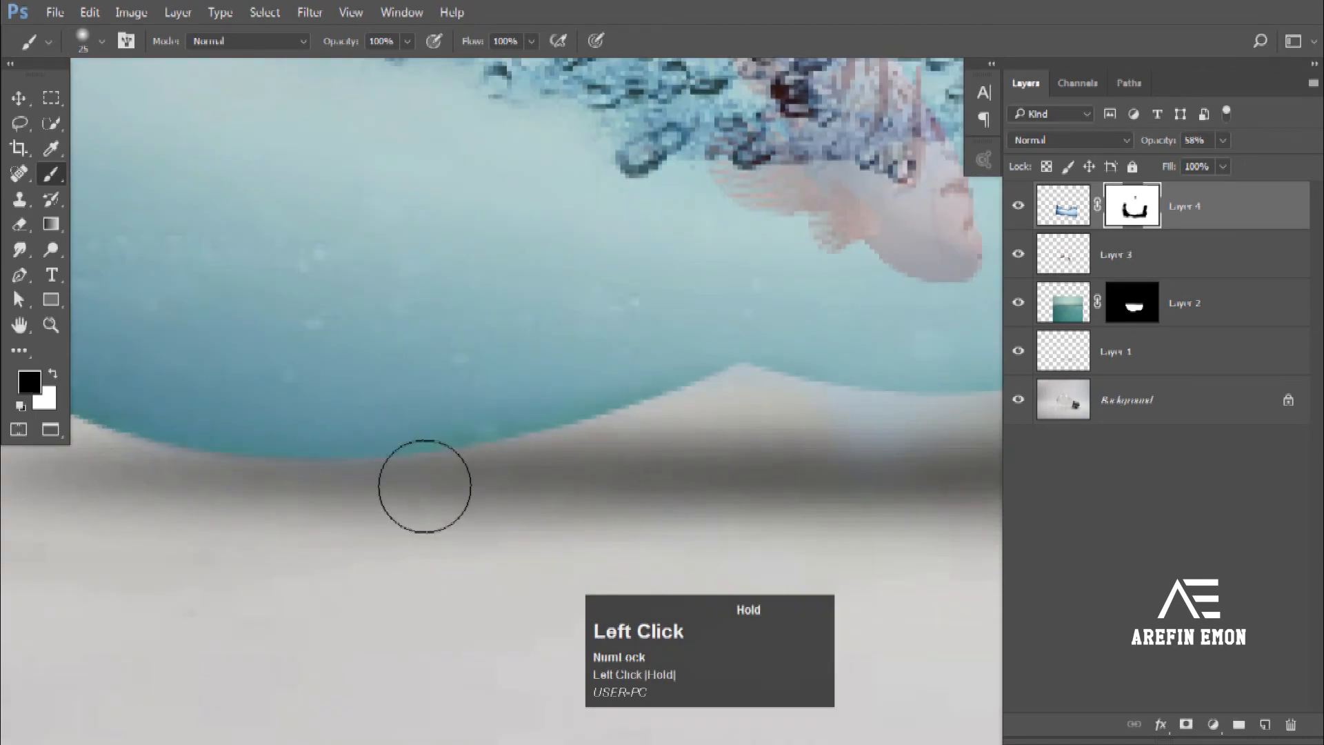
Step: Paint white on the mask to restore water along the bulb's bottom edge, and black to clear the overspill beneath it
{"action": "left_click", "coordinate": [53, 374]}
{"action": "mouse_move", "coordinate": [474, 387]}
{"action": "left_mouse_down"}
{"action": "mouse_move", "coordinate": [444, 399]}
{"action": "mouse_move", "coordinate": [650, 347]}
{"action": "left_mouse_up"}
{"action": "mouse_move", "coordinate": [92, 374]}
{"action": "left_mouse_down"}
{"action": "mouse_move", "coordinate": [284, 446]}
{"action": "mouse_move", "coordinate": [453, 470]}
{"action": "mouse_move", "coordinate": [610, 455]}
{"action": "left_mouse_up"}
{"action": "left_click", "coordinate": [52, 375]}
{"action": "mouse_move", "coordinate": [979, 523]}
{"action": "left_mouse_down"}
{"action": "mouse_move", "coordinate": [757, 539]}
{"action": "mouse_move", "coordinate": [195, 532]}
{"action": "left_mouse_up"}
{"action": "mouse_move", "coordinate": [485, 515]}
{"action": "left_mouse_down"}
{"action": "mouse_move", "coordinate": [671, 337]}
{"action": "mouse_move", "coordinate": [612, 526]}
{"action": "left_mouse_up"}
Step: Paint black on the splash layer's mask to remove the splash from the bulb's metal screw base and neck
{"action": "scroll", "coordinate": [671, 337], "scroll_direction": "down", "scroll_amount": 1}
{"action": "mouse_move", "coordinate": [668, 167]}
{"action": "left_mouse_down"}
{"action": "mouse_move", "coordinate": [618, 462]}
{"action": "mouse_move", "coordinate": [630, 458]}
{"action": "mouse_move", "coordinate": [576, 528]}
{"action": "left_mouse_up"}
{"action": "left_click_drag", "start_coordinate": [687, 203], "coordinate": [655, 387]}
{"action": "mouse_move", "coordinate": [654, 387]}
{"action": "left_mouse_down"}
{"action": "mouse_move", "coordinate": [619, 540]}
{"action": "mouse_move", "coordinate": [576, 246]}
{"action": "mouse_move", "coordinate": [554, 264]}
{"action": "left_mouse_up"}
{"action": "scroll", "coordinate": [600, 463], "scroll_direction": "down", "scroll_amount": 1}
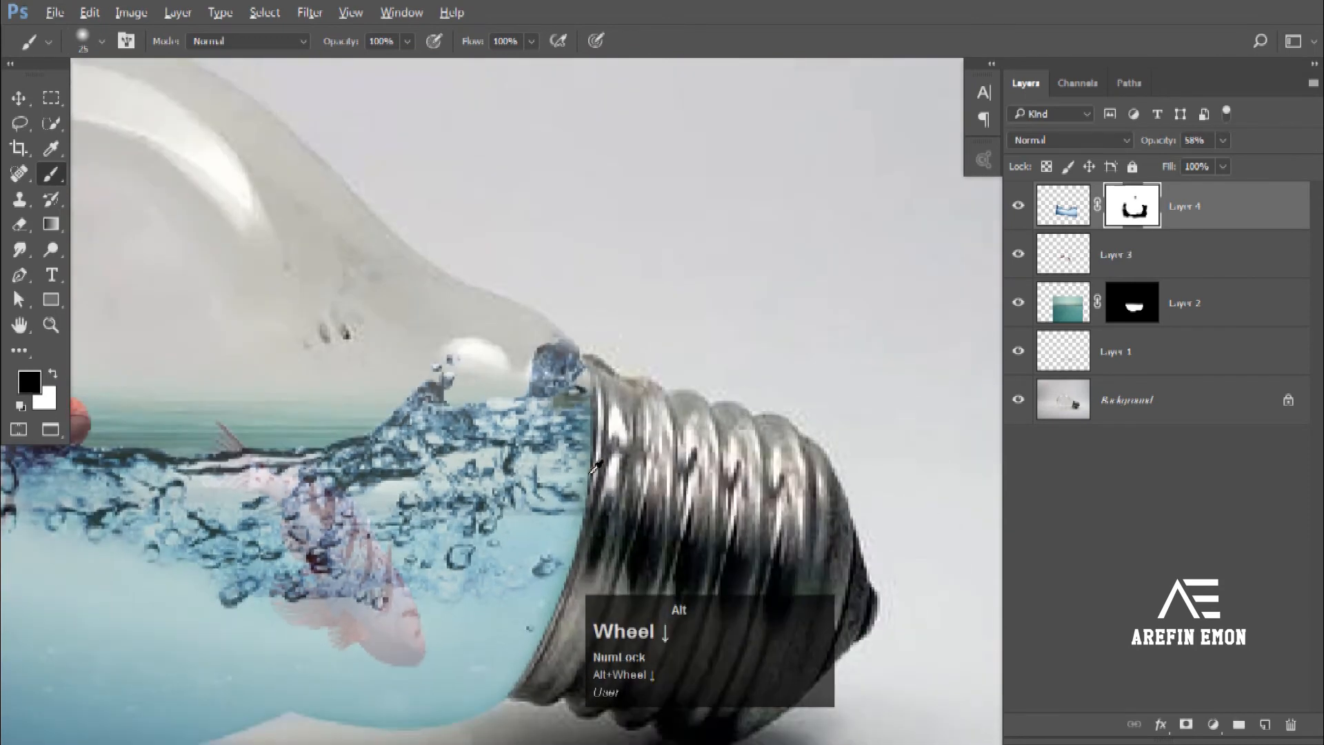
{"action": "left_click_drag", "start_coordinate": [565, 463], "coordinate": [605, 423]}
Step: Touch up the splash layer's mask in black along the glass's left side and underside
{"action": "scroll", "coordinate": [605, 422], "scroll_direction": "down", "scroll_amount": 3}
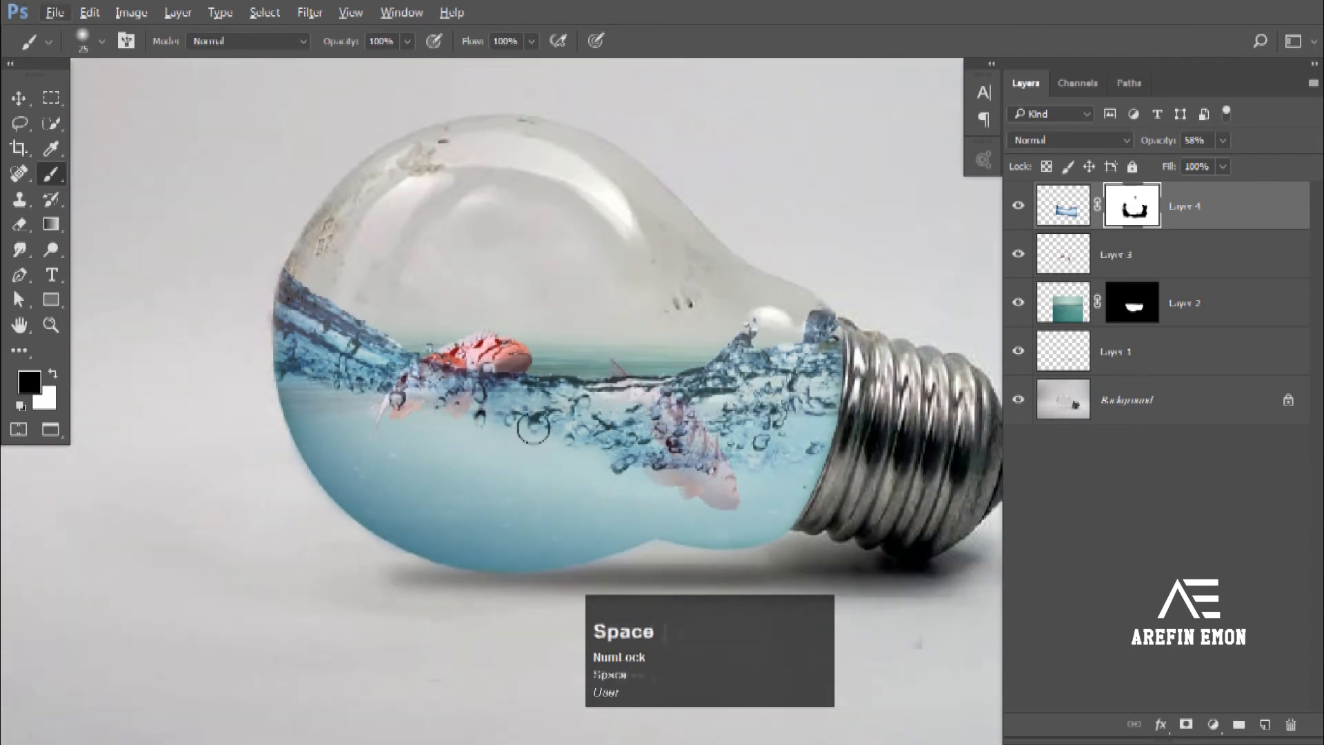
{"action": "left_click_drag", "start_coordinate": [456, 458], "coordinate": [491, 445]}
{"action": "scroll", "coordinate": [284, 345], "scroll_direction": "up", "scroll_amount": 3}
{"action": "left_click_drag", "start_coordinate": [286, 414], "coordinate": [296, 225]}
{"action": "left_click_drag", "start_coordinate": [757, 577], "coordinate": [473, 358]}
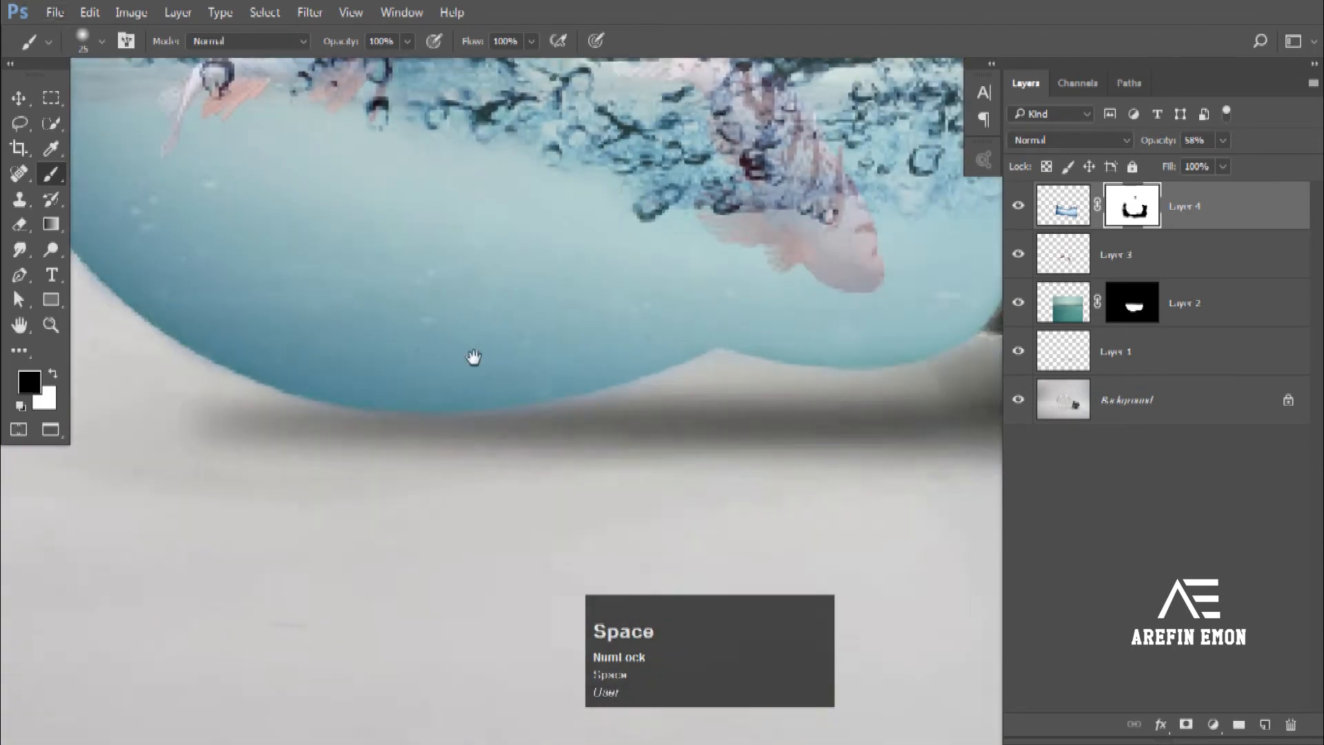
{"action": "left_click_drag", "start_coordinate": [603, 426], "coordinate": [348, 433]}
Step: Set the splash layer's blend mode to Overlay and its opacity to 92%
{"action": "scroll", "coordinate": [349, 433], "scroll_direction": "down", "scroll_amount": 1}
{"action": "scroll", "coordinate": [349, 433], "scroll_direction": "down", "scroll_amount": 3}
{"action": "left_click_drag", "start_coordinate": [340, 387], "coordinate": [496, 517]}
{"action": "mouse_move", "coordinate": [1162, 141]}
{"action": "left_mouse_down"}
{"action": "mouse_move", "coordinate": [1200, 147]}
{"action": "mouse_move", "coordinate": [1169, 159]}
{"action": "left_mouse_up"}
{"action": "left_click", "coordinate": [1097, 140]}
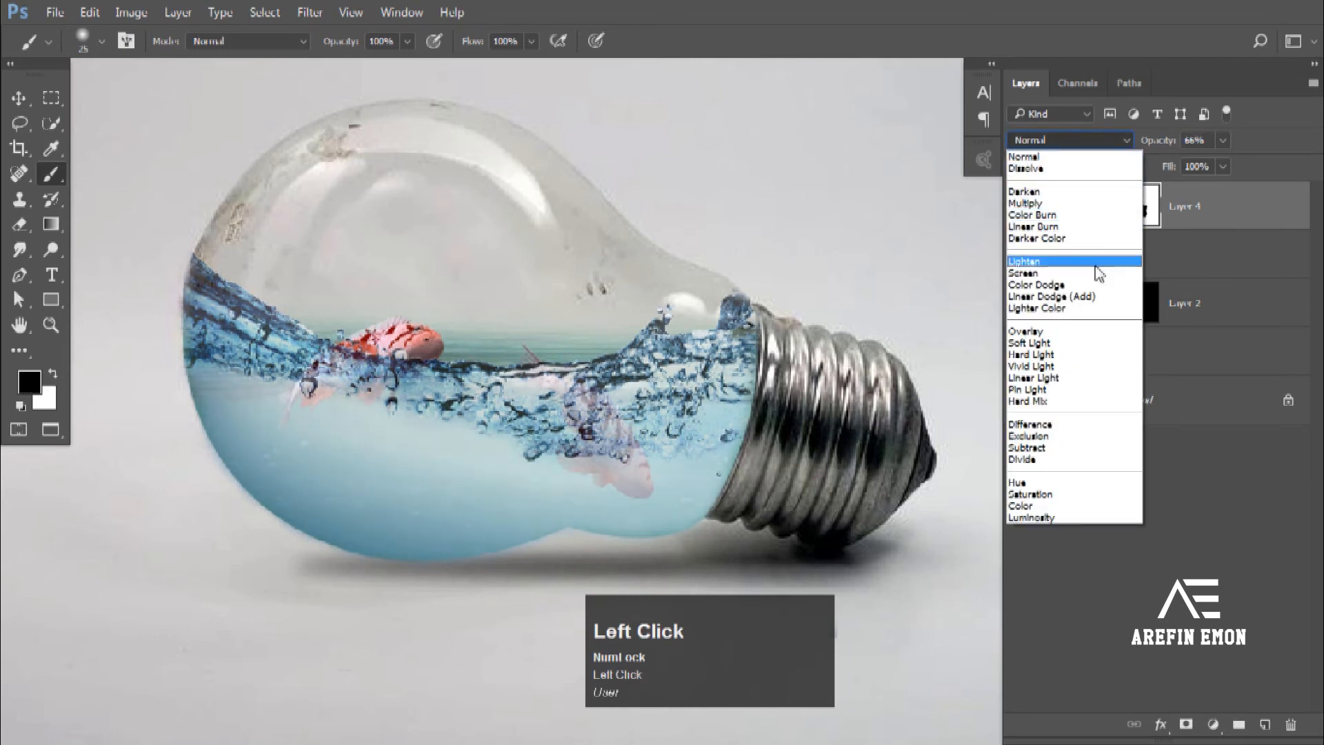
{"action": "left_click", "coordinate": [1085, 331]}
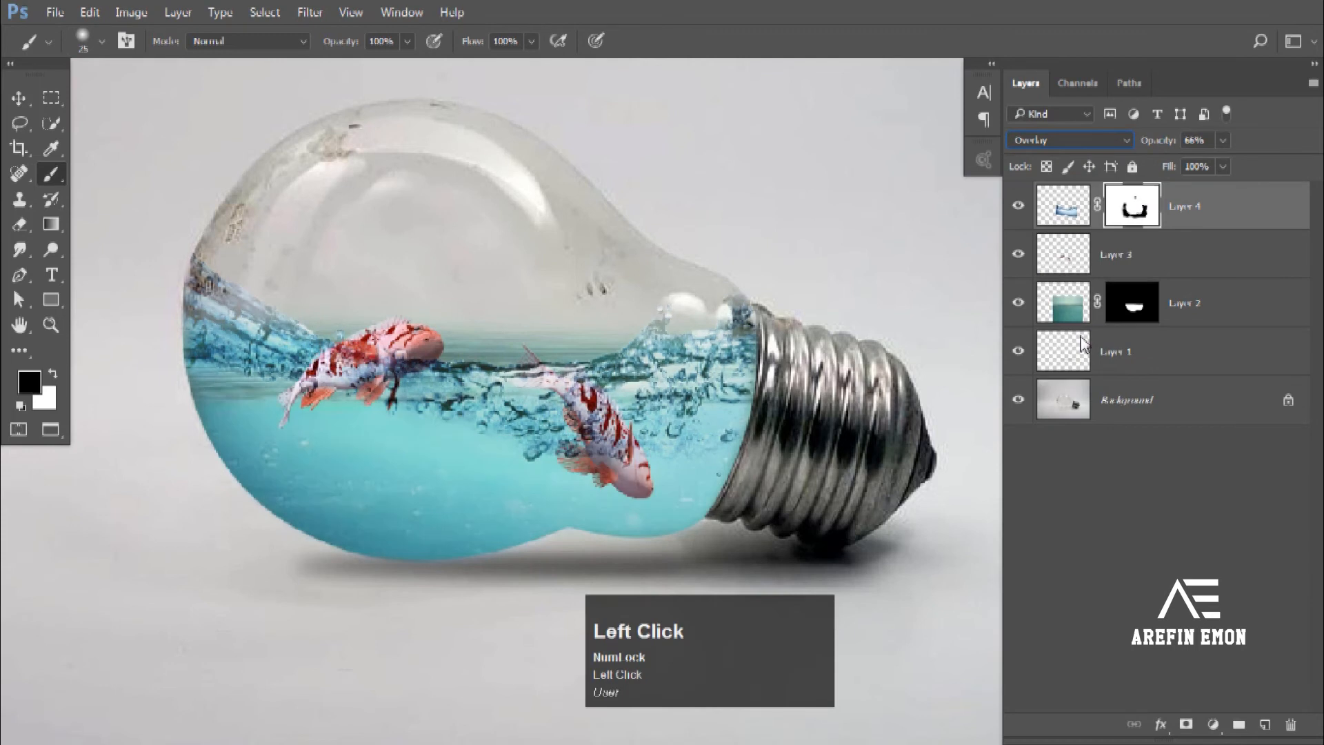
{"action": "left_click_drag", "start_coordinate": [1162, 142], "coordinate": [1188, 147]}
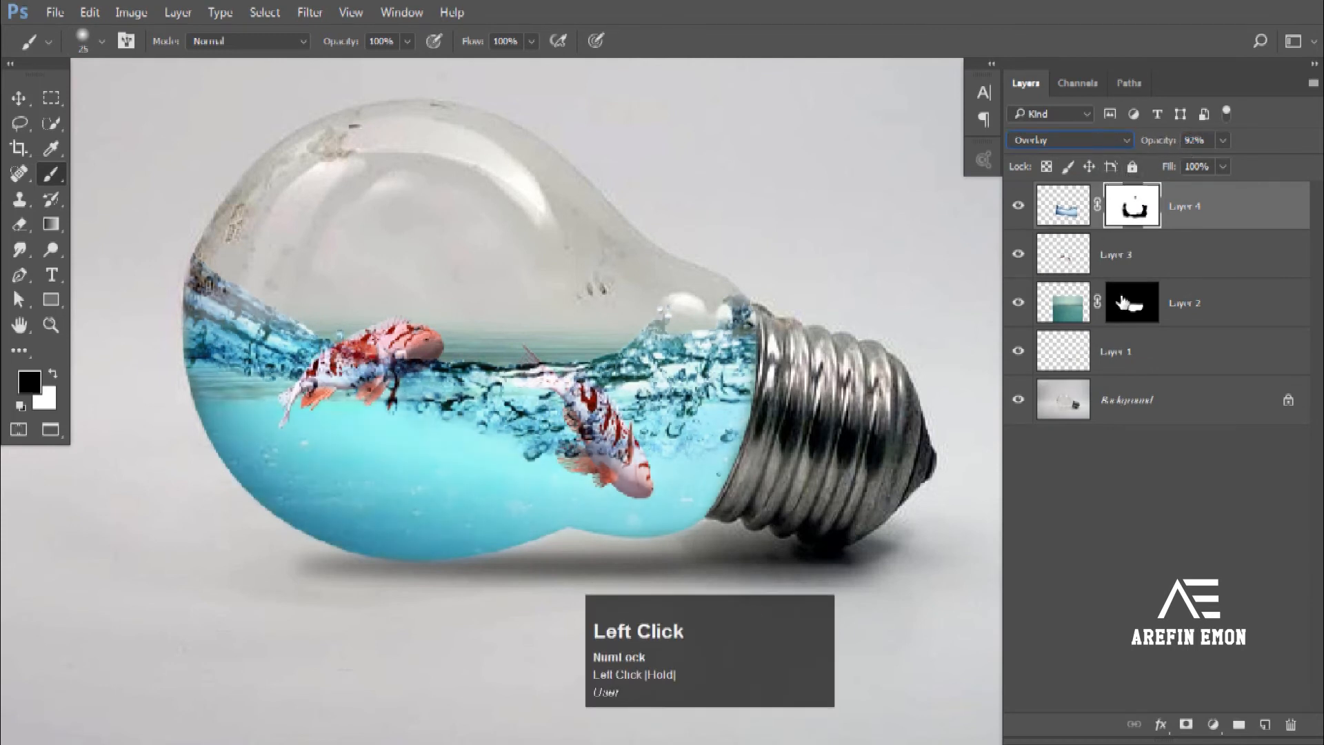
Step: Add a Levels adjustment layer and a Curves adjustment layer above all the other layers
{"action": "left_click", "coordinate": [1165, 479]}
{"action": "left_click", "coordinate": [19, 98]}
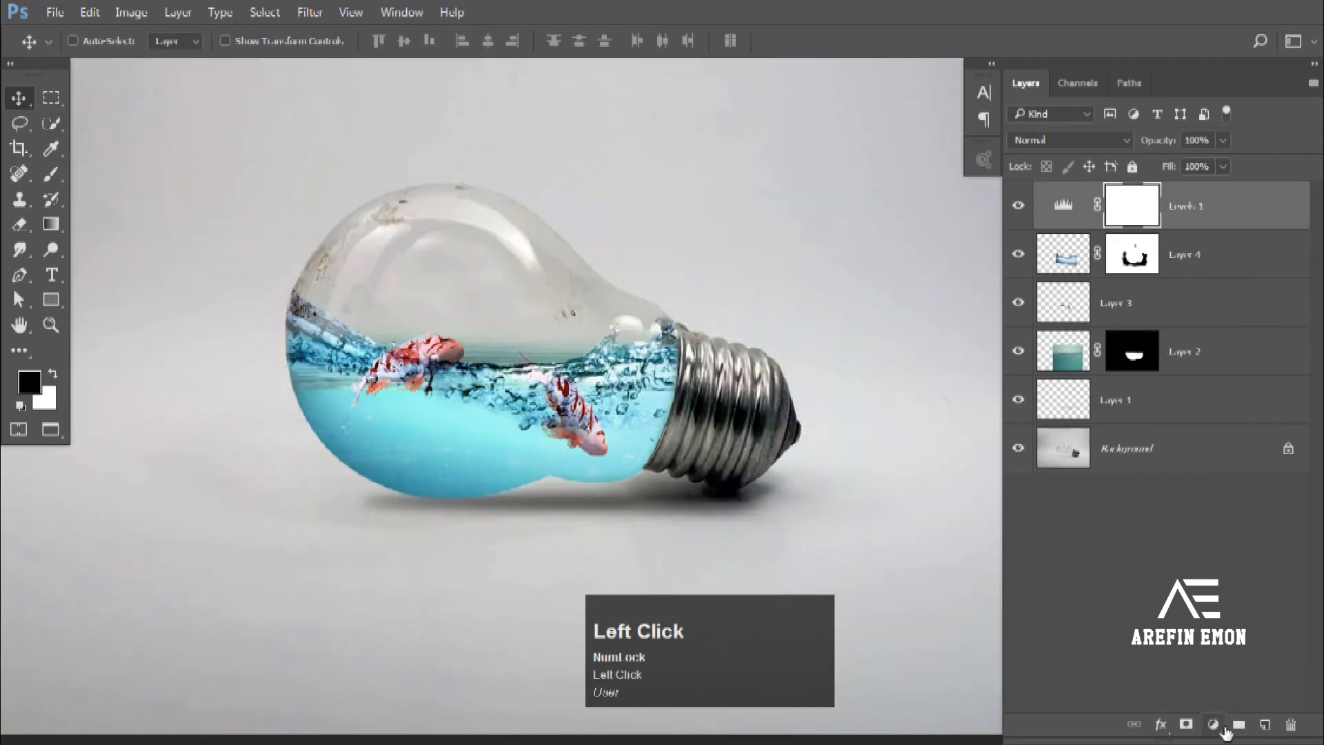
{"action": "left_click", "coordinate": [1213, 724]}
{"action": "left_click", "coordinate": [1191, 418]}
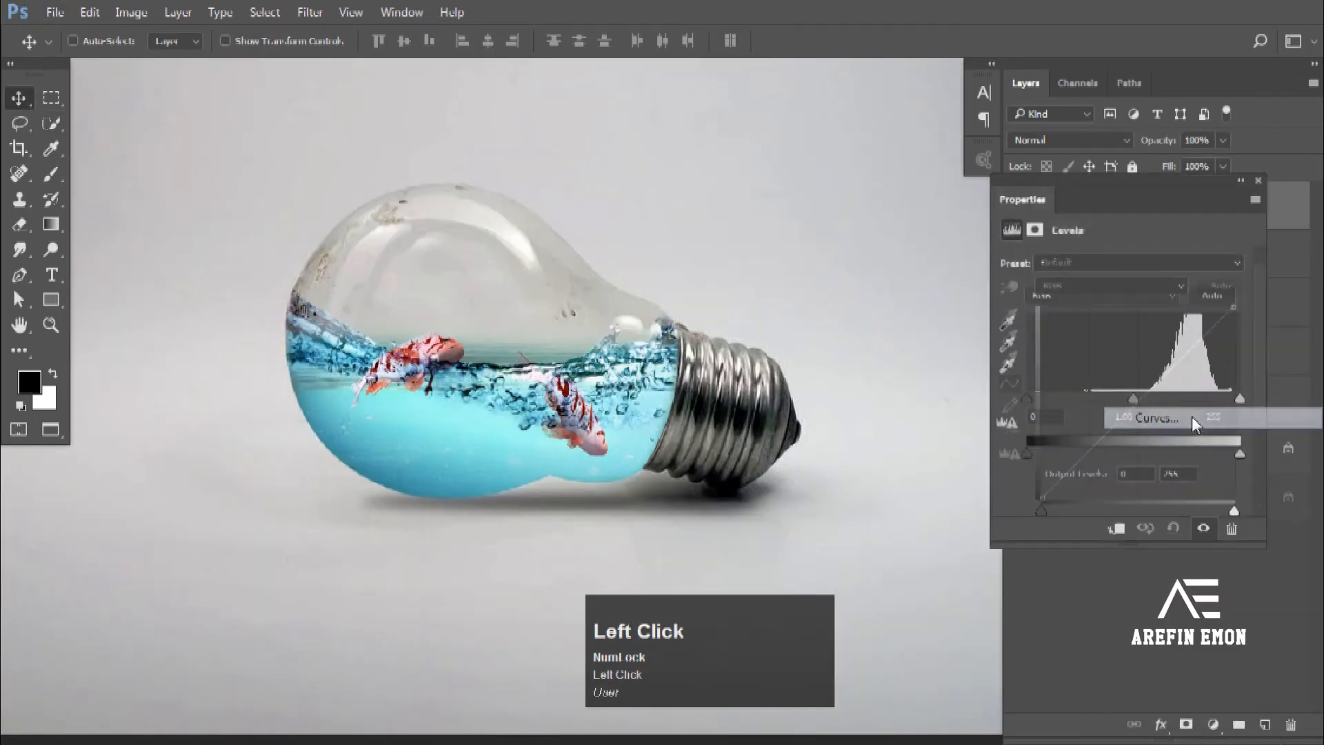
Step: Shape the RGB curve into a gentle S by slightly raising the highlights and lowering the shadows
{"action": "left_click_drag", "start_coordinate": [1182, 360], "coordinate": [1175, 349]}
{"action": "left_click_drag", "start_coordinate": [1084, 445], "coordinate": [1108, 454]}
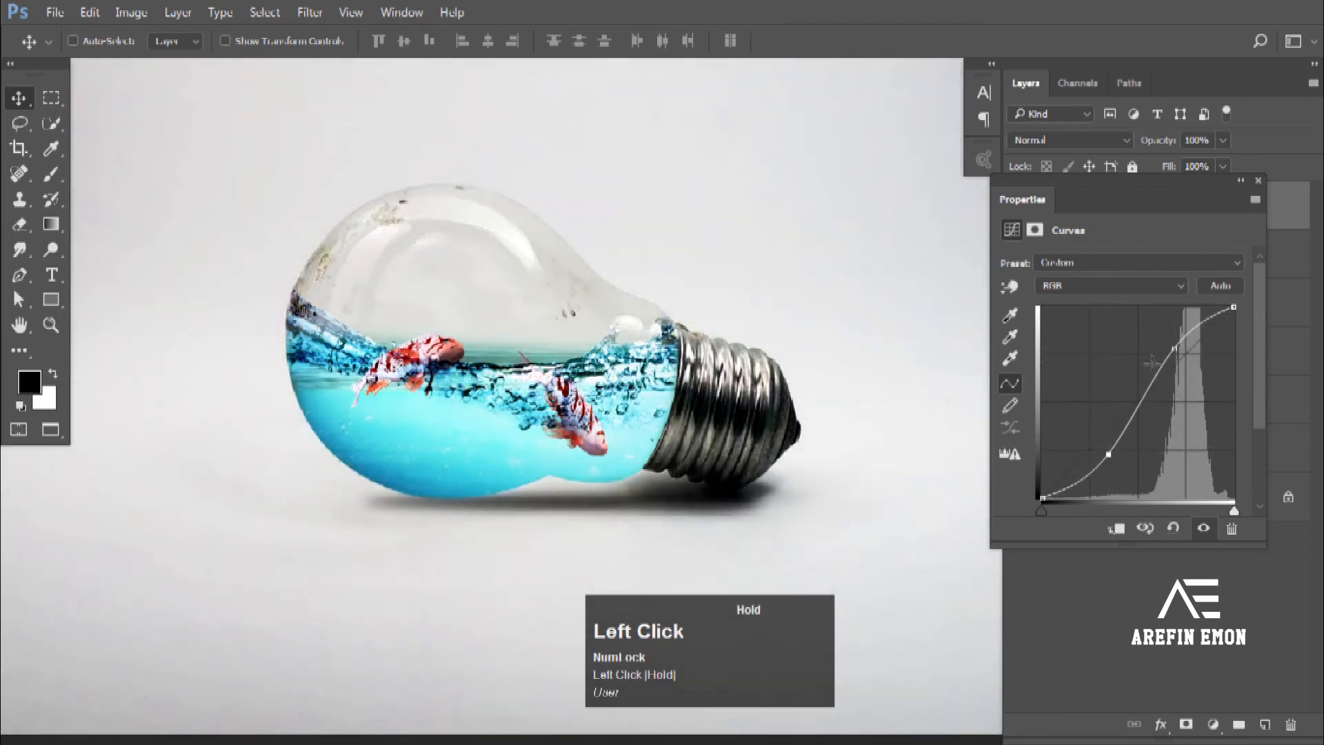
{"action": "left_click_drag", "start_coordinate": [1177, 351], "coordinate": [1179, 358]}
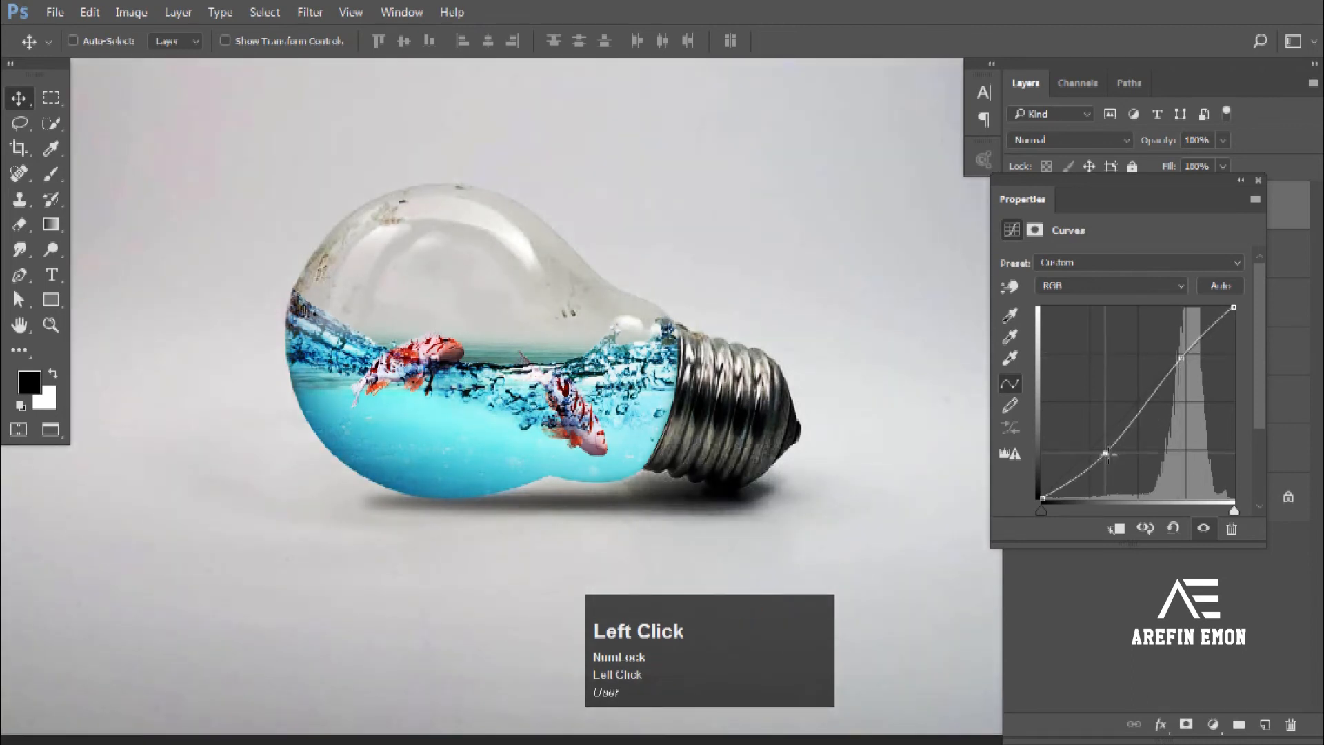
{"action": "left_click_drag", "start_coordinate": [1104, 452], "coordinate": [1122, 442]}
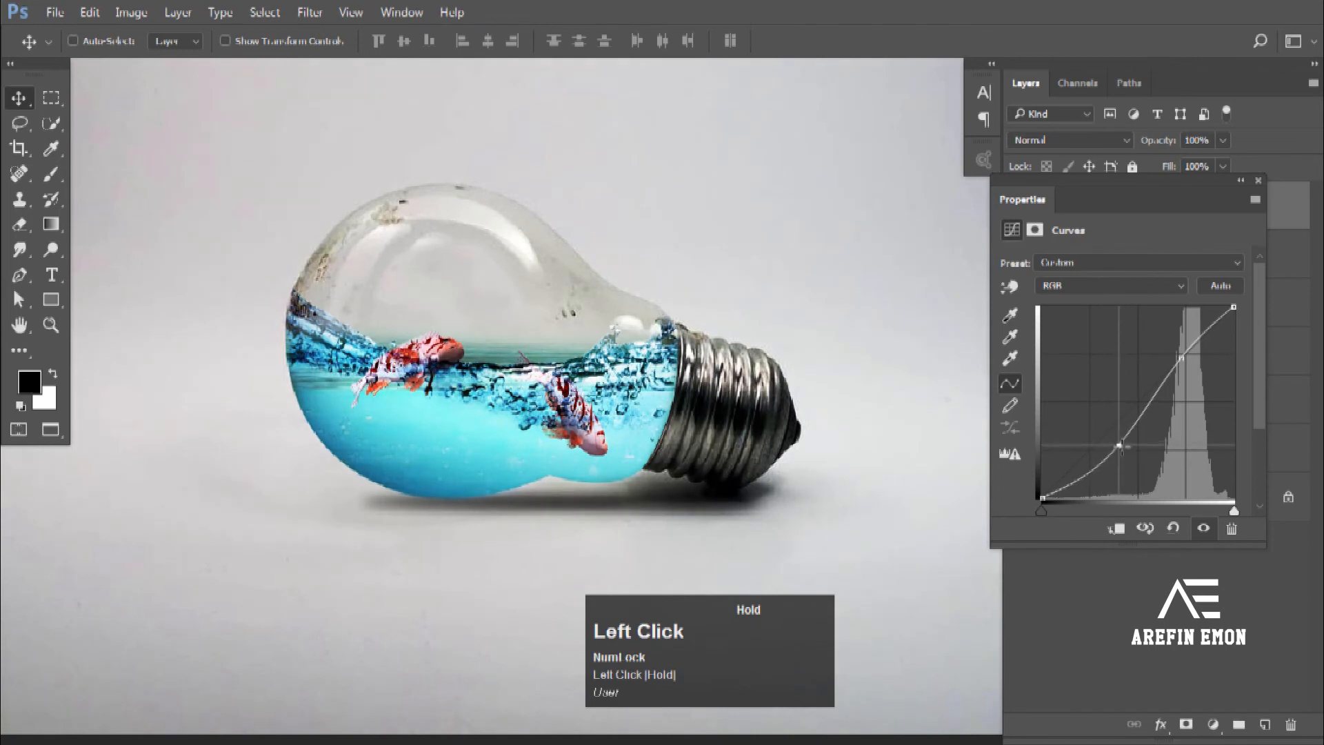
{"action": "left_click", "coordinate": [1258, 182]}
Step: Set the Curves layer's opacity to 73% and toggle its visibility to compare the image with and without it
{"action": "left_click", "coordinate": [1021, 207]}
{"action": "left_click", "coordinate": [1021, 207]}
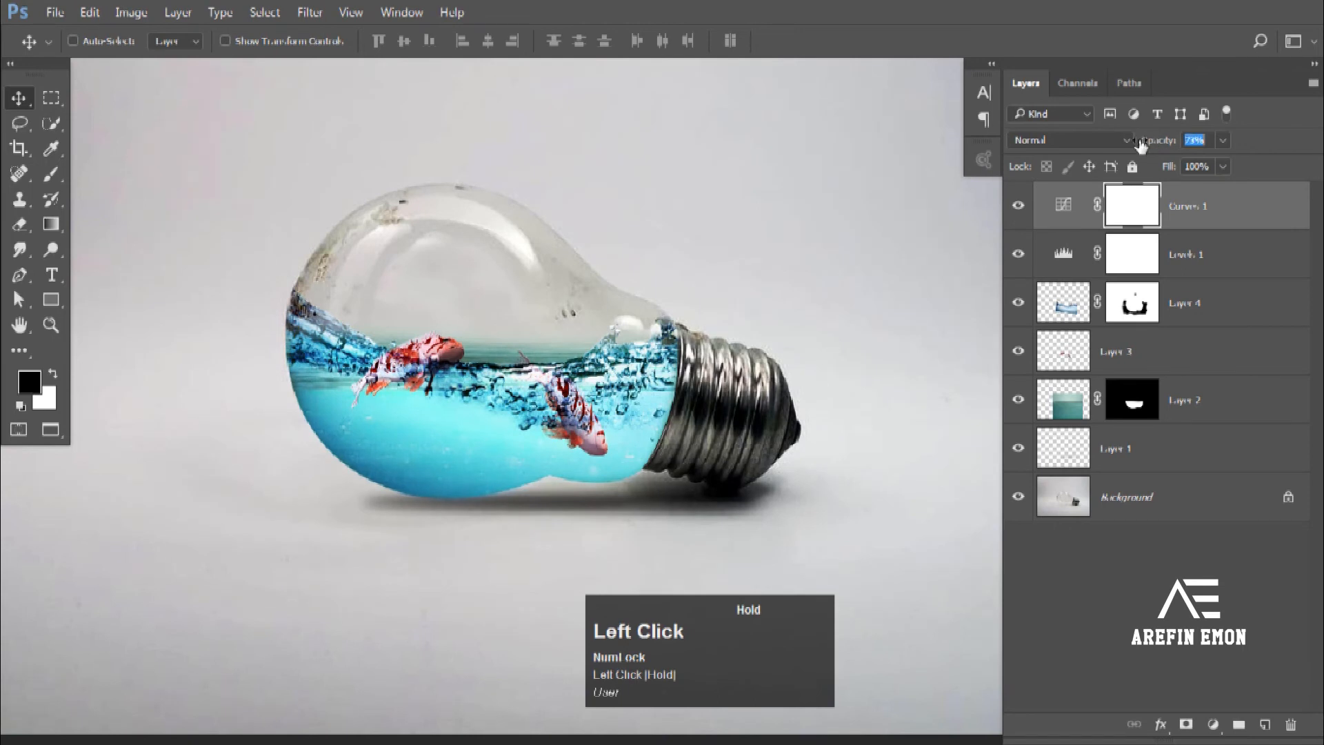
{"action": "left_click", "coordinate": [1020, 206]}
{"action": "left_click", "coordinate": [1019, 206]}
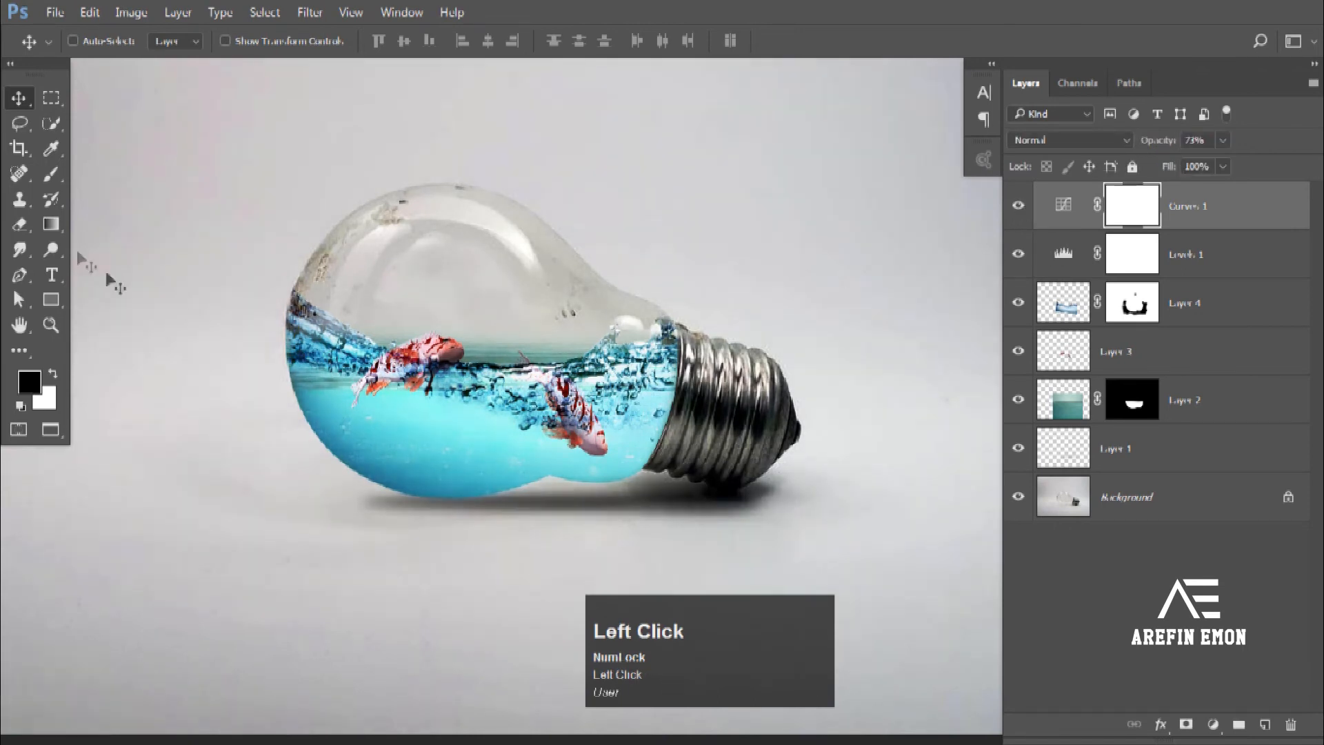
Step: Deselect all layers and stamp the visible layers into a new merged layer on top
{"action": "left_click", "coordinate": [1112, 581]}
{"action": "scroll", "coordinate": [602, 535], "scroll_direction": "down", "scroll_amount": 3}
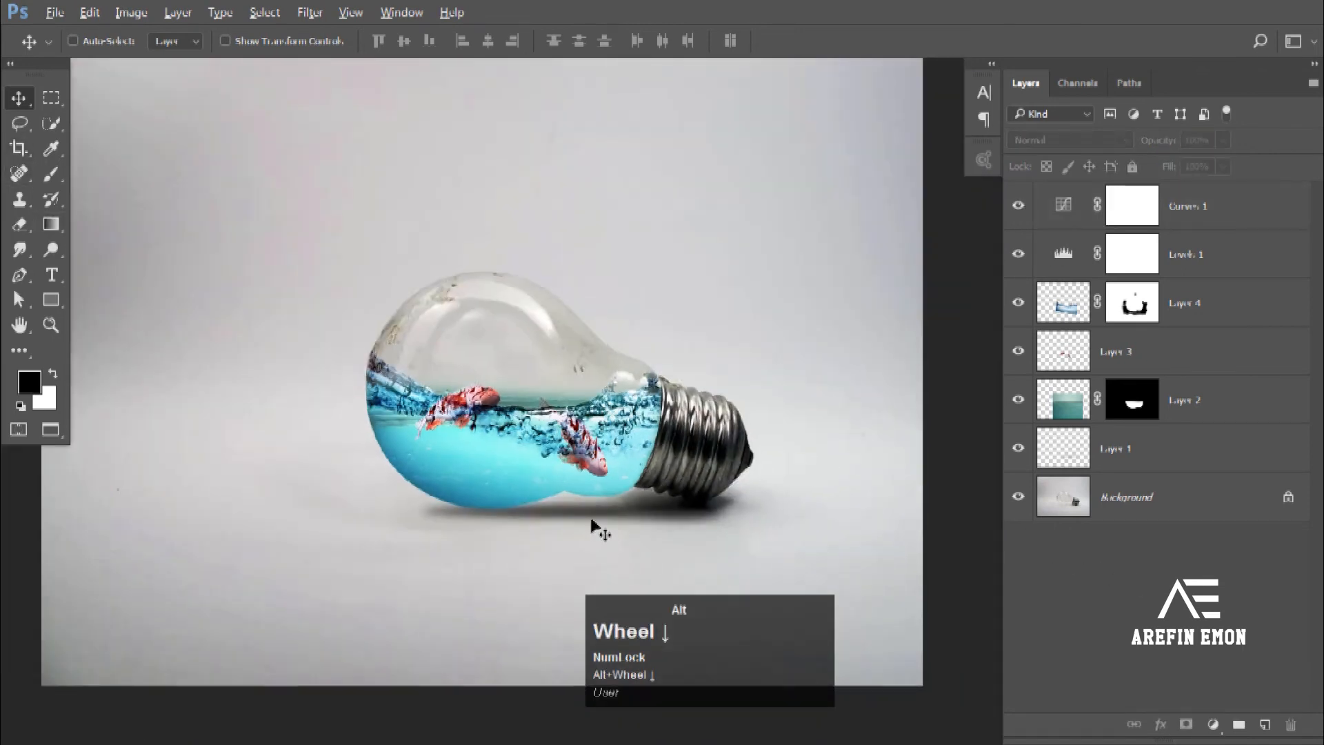
{"action": "scroll", "coordinate": [594, 524], "scroll_direction": "up", "scroll_amount": 2}
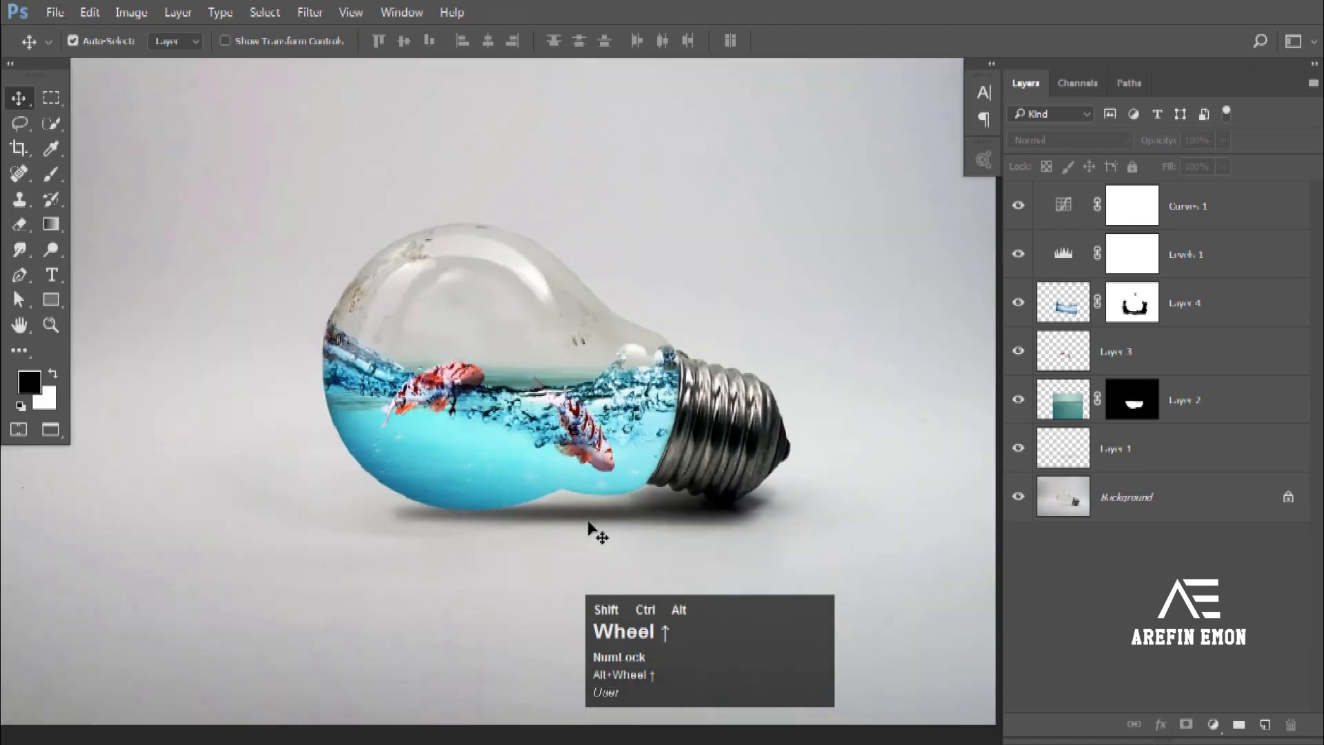
{"action": "key", "text": "ctrl+shift+alt+e"}
Step: Flip the merged layer vertically with Free Transform, lower its opacity to 30% and move it beneath the bulb
{"action": "scroll", "coordinate": [408, 417], "scroll_direction": "down", "scroll_amount": 1}
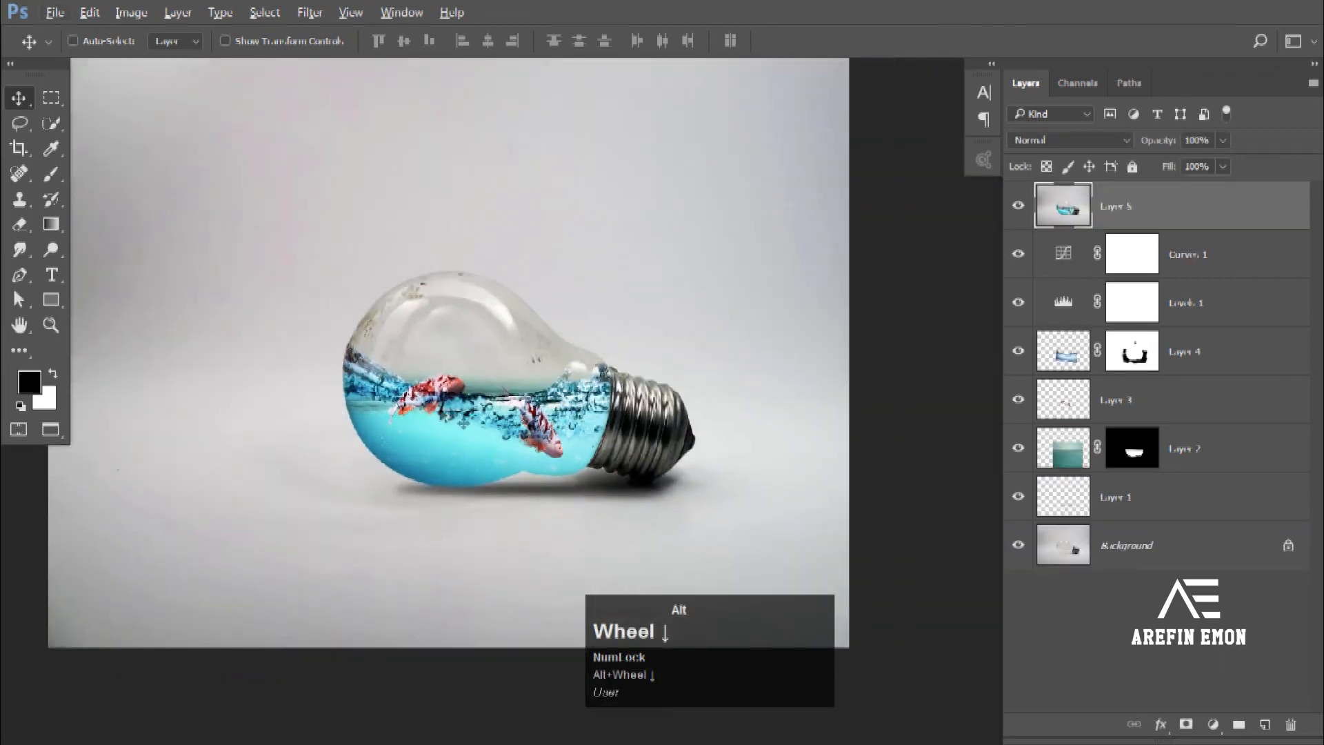
{"action": "key", "text": "ctrl+t"}
{"action": "right_click", "coordinate": [477, 396]}
{"action": "left_click", "coordinate": [540, 383]}
{"action": "left_click_drag", "start_coordinate": [1163, 145], "coordinate": [1102, 147]}
{"action": "left_click_drag", "start_coordinate": [507, 298], "coordinate": [503, 576]}
Step: Rotate the flipped reflection to 178.60°, position it just beneath the bulb at Y 756.86 px, and apply the transform
{"action": "left_click_drag", "start_coordinate": [878, 331], "coordinate": [869, 315]}
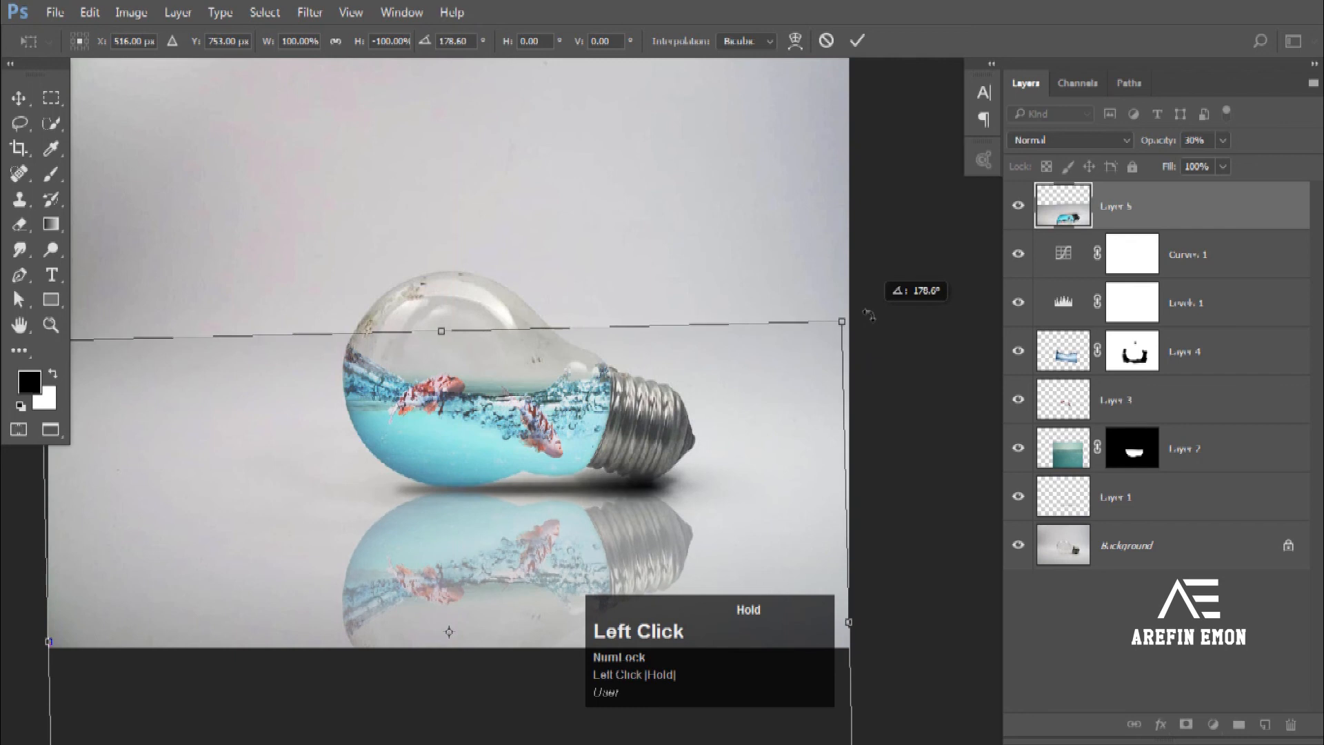
{"action": "left_click_drag", "start_coordinate": [514, 547], "coordinate": [511, 577]}
{"action": "left_click_drag", "start_coordinate": [507, 568], "coordinate": [508, 573]}
{"action": "scroll", "coordinate": [509, 552], "scroll_direction": "up", "scroll_amount": 5, "text": "alt"}
{"action": "left_click", "coordinate": [510, 527]}
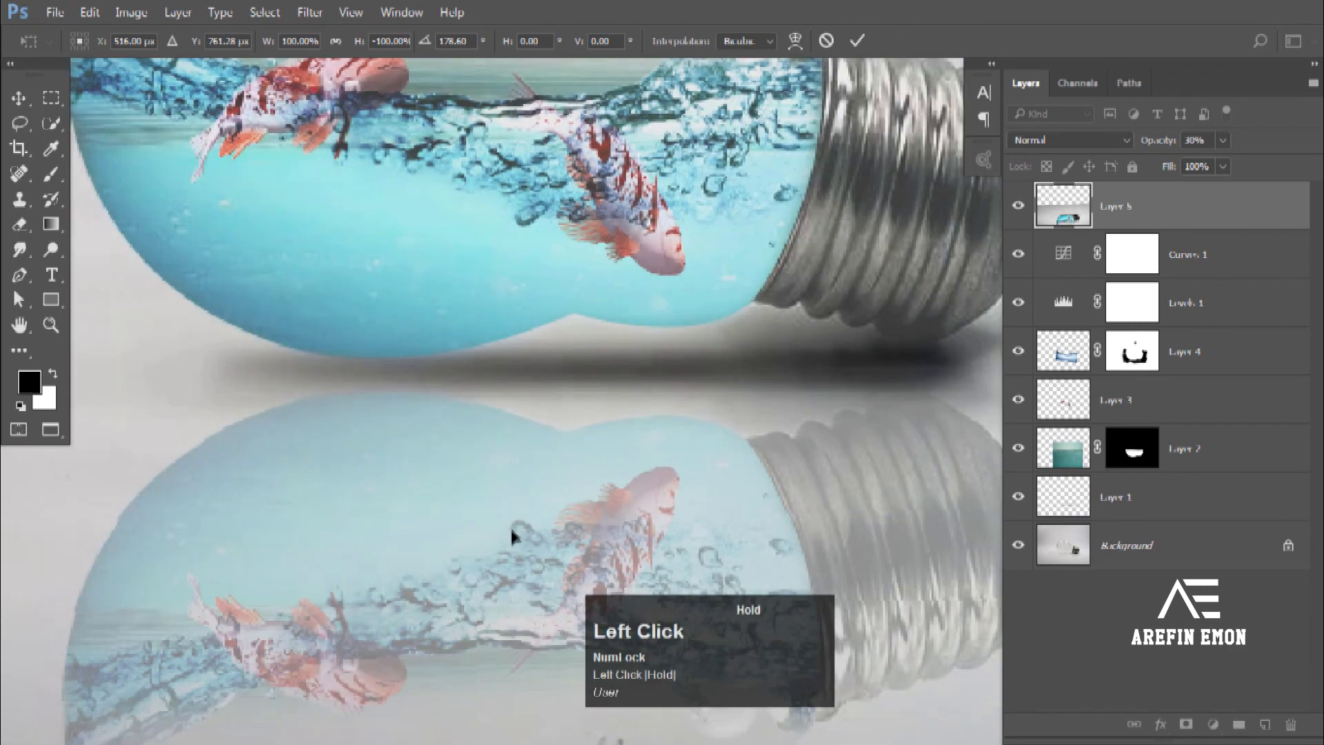
{"action": "left_click_drag", "start_coordinate": [512, 508], "coordinate": [627, 507]}
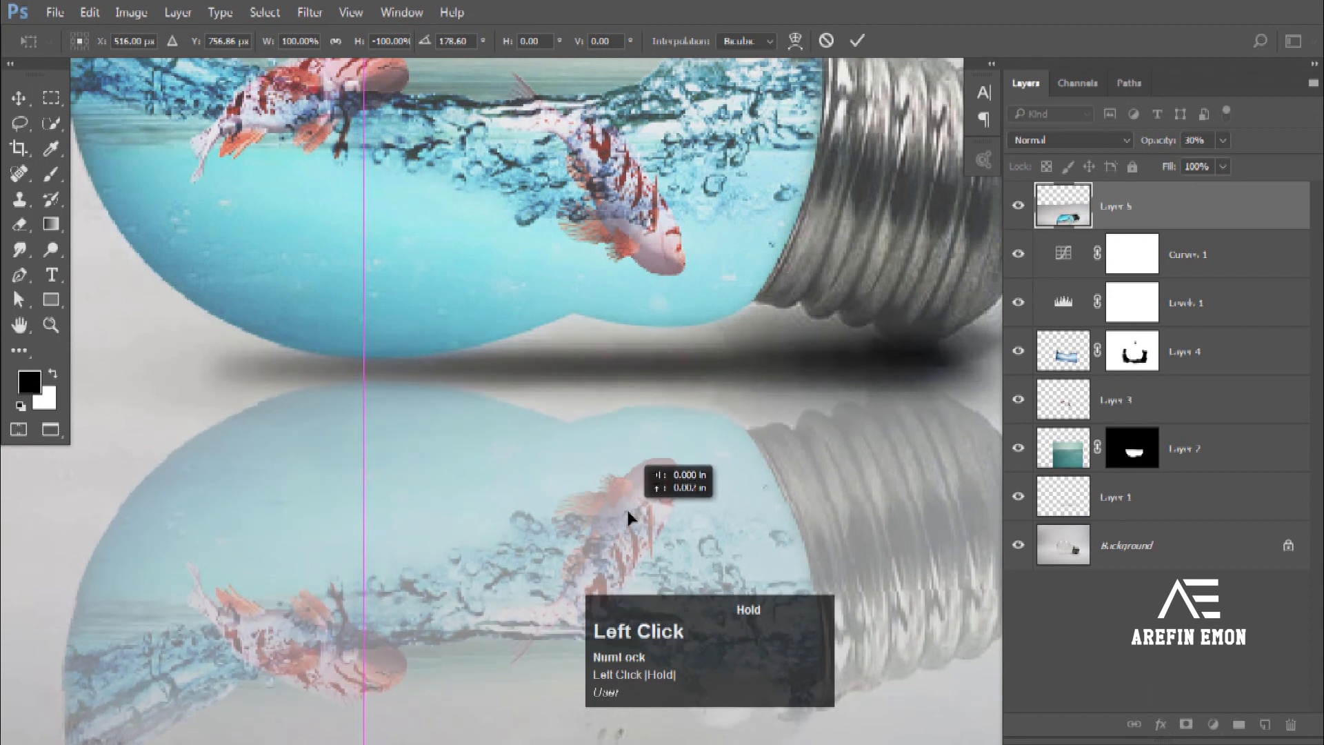
{"action": "scroll", "coordinate": [549, 512], "scroll_direction": "down", "scroll_amount": 5, "text": "alt"}
{"action": "left_click", "coordinate": [536, 502]}
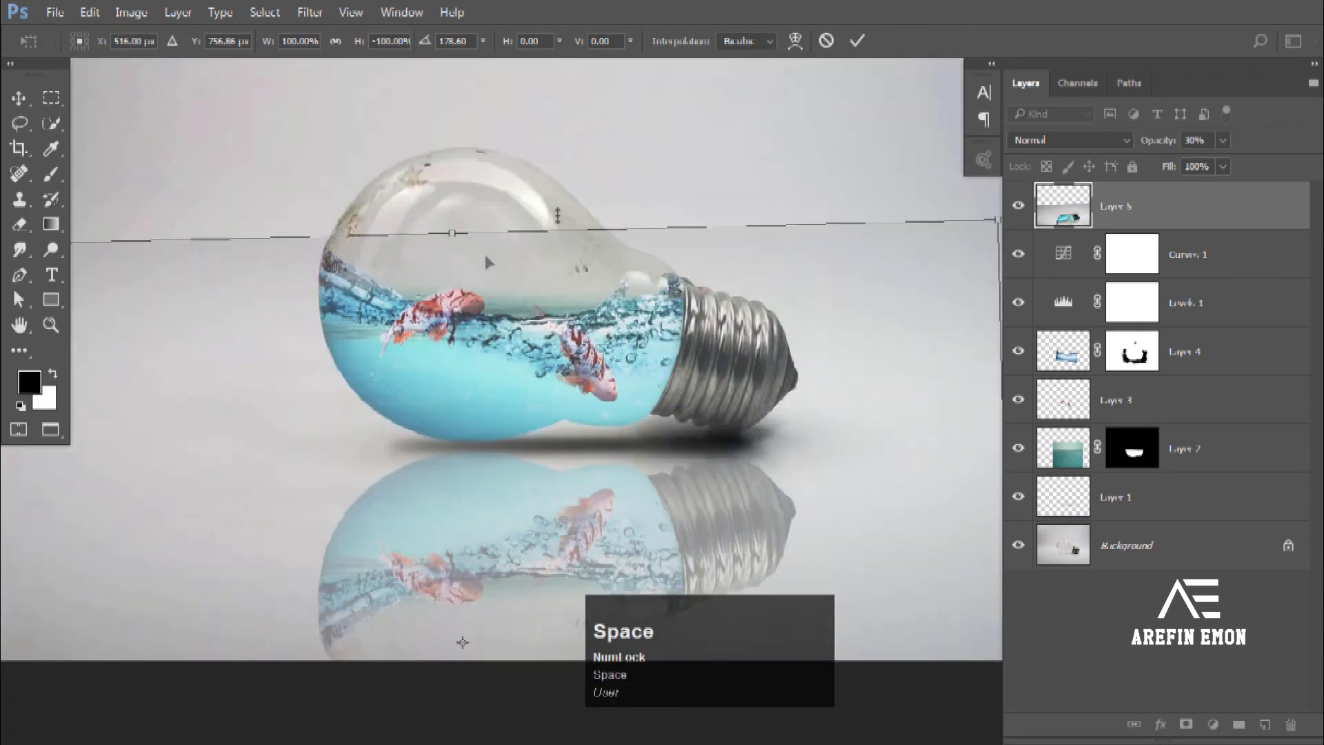
{"action": "left_click", "coordinate": [856, 43]}
Step: Add a white layer mask to the reflection layer
{"action": "left_click_drag", "start_coordinate": [725, 428], "coordinate": [533, 428]}
{"action": "left_click", "coordinate": [1134, 202]}
{"action": "left_click", "coordinate": [1187, 725]}
{"action": "scroll", "coordinate": [476, 476], "scroll_direction": "down", "scroll_amount": 2, "text": "alt"}
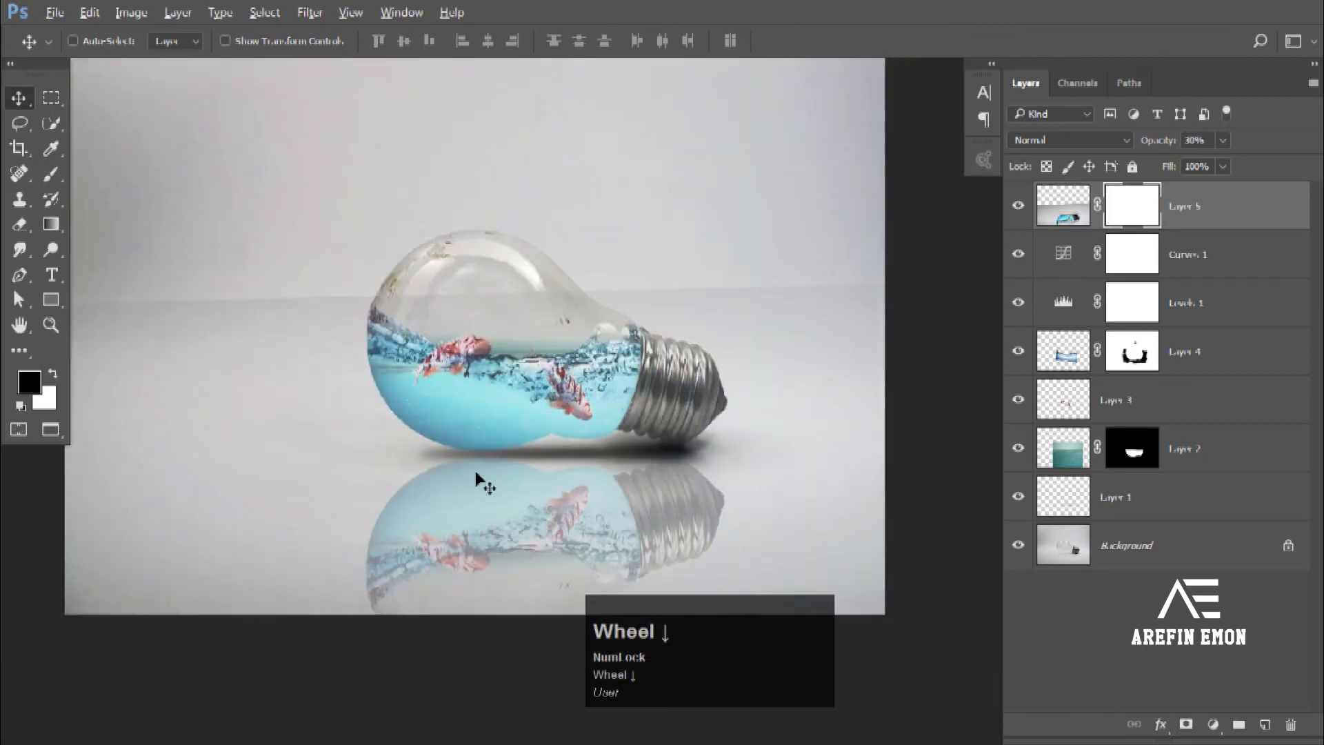
Step: Paint the mask black with a soft 106 px brush to hide the reflection layer's background around and above the bulb
{"action": "left_click", "coordinate": [52, 176]}
{"action": "right_click", "coordinate": [292, 325], "text": "alt"}
{"action": "mouse_move", "coordinate": [327, 331]}
{"action": "left_mouse_down"}
{"action": "mouse_move", "coordinate": [298, 343]}
{"action": "mouse_move", "coordinate": [78, 290]}
{"action": "left_mouse_up"}
{"action": "mouse_move", "coordinate": [120, 592]}
{"action": "left_mouse_down"}
{"action": "mouse_move", "coordinate": [67, 605]}
{"action": "mouse_move", "coordinate": [400, 391]}
{"action": "mouse_move", "coordinate": [335, 323]}
{"action": "mouse_move", "coordinate": [731, 291]}
{"action": "left_mouse_up"}
{"action": "key", "text": "space"}
{"action": "left_click_drag", "start_coordinate": [427, 328], "coordinate": [199, 328]}
{"action": "mouse_move", "coordinate": [605, 422]}
{"action": "left_mouse_down"}
{"action": "mouse_move", "coordinate": [586, 497]}
{"action": "mouse_move", "coordinate": [481, 602]}
{"action": "mouse_move", "coordinate": [546, 601]}
{"action": "left_mouse_up"}
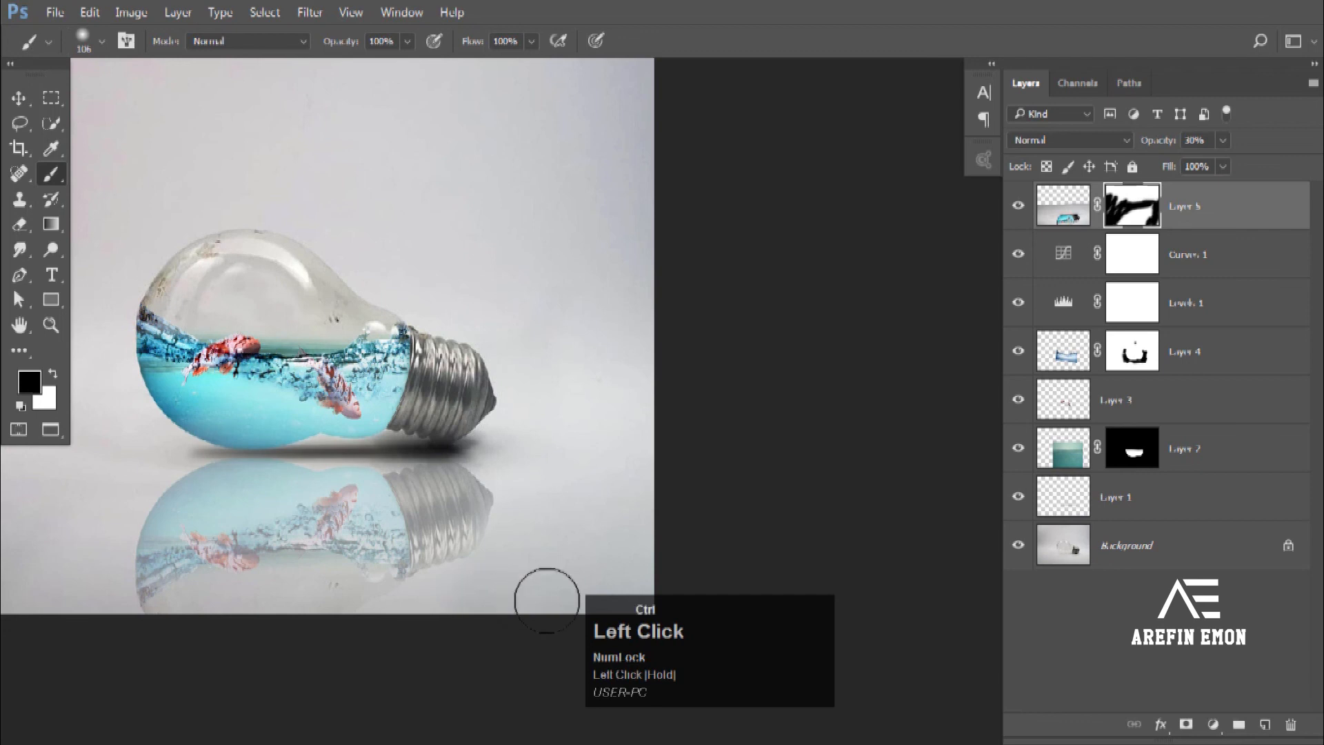
{"action": "mouse_move", "coordinate": [411, 501]}
{"action": "left_mouse_down"}
{"action": "mouse_move", "coordinate": [449, 511]}
{"action": "mouse_move", "coordinate": [428, 532]}
{"action": "mouse_move", "coordinate": [201, 577]}
{"action": "left_mouse_up"}
{"action": "left_click", "coordinate": [54, 376]}
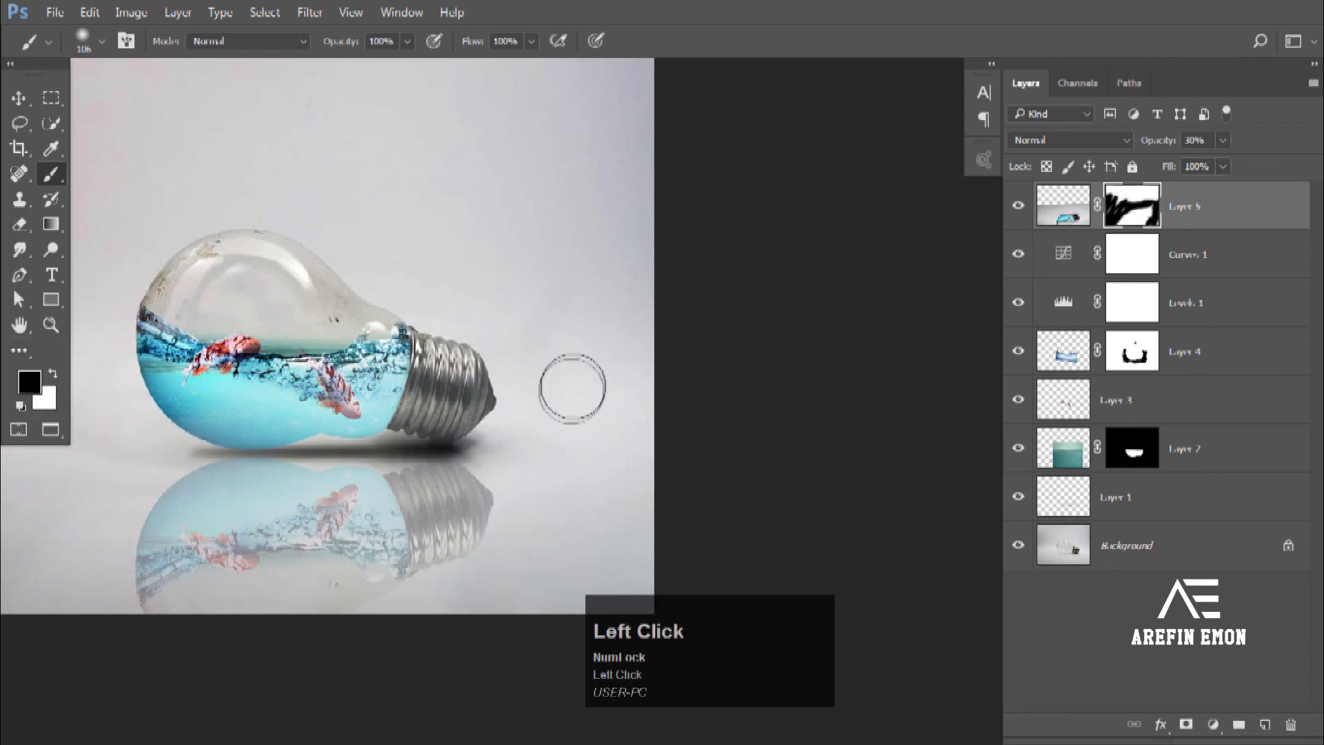
Step: Mask the reflection layer off the original bulb and its water, using a 47 px brush near the lower edge
{"action": "scroll", "coordinate": [412, 408], "scroll_direction": "up", "scroll_amount": 2}
{"action": "left_click_drag", "start_coordinate": [660, 427], "coordinate": [428, 386]}
{"action": "left_click_drag", "start_coordinate": [314, 320], "coordinate": [569, 321]}
{"action": "left_click_drag", "start_coordinate": [305, 391], "coordinate": [348, 447]}
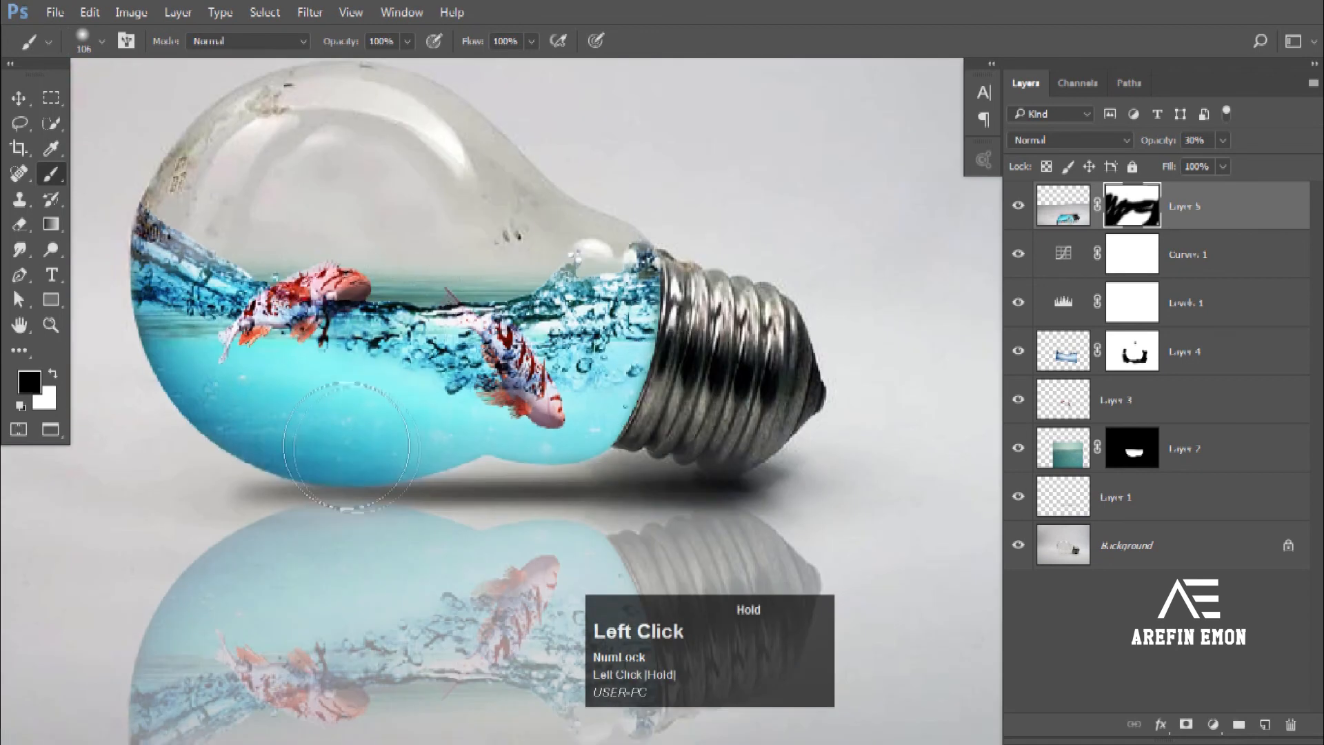
{"action": "mouse_move", "coordinate": [516, 435]}
{"action": "left_mouse_down"}
{"action": "mouse_move", "coordinate": [782, 403]}
{"action": "mouse_move", "coordinate": [623, 428]}
{"action": "mouse_move", "coordinate": [749, 423]}
{"action": "mouse_move", "coordinate": [298, 426]}
{"action": "left_mouse_up"}
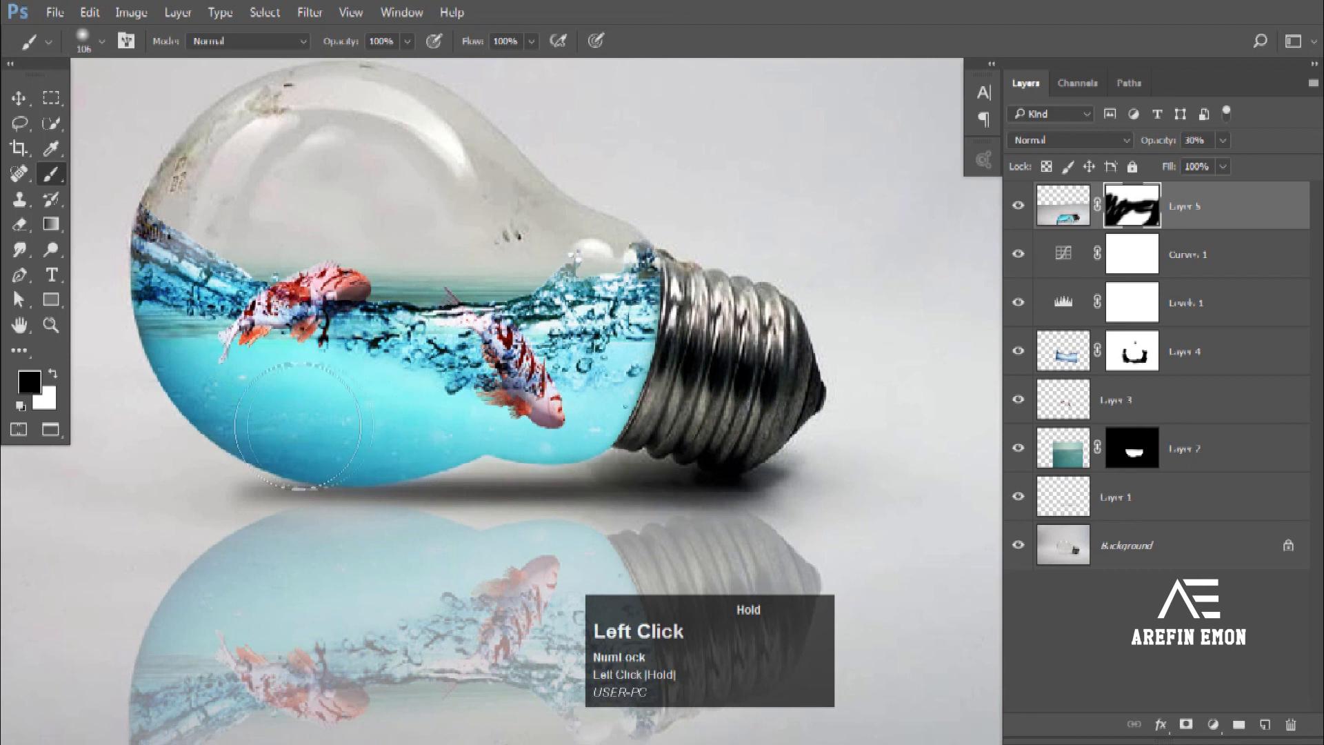
{"action": "left_click_drag", "start_coordinate": [332, 577], "coordinate": [347, 588]}
{"action": "right_click", "coordinate": [348, 589], "text": "alt"}
{"action": "mouse_move", "coordinate": [310, 547]}
{"action": "left_mouse_down"}
{"action": "mouse_move", "coordinate": [319, 535]}
{"action": "mouse_move", "coordinate": [560, 576]}
{"action": "mouse_move", "coordinate": [721, 550]}
{"action": "mouse_move", "coordinate": [194, 550]}
{"action": "left_mouse_up"}
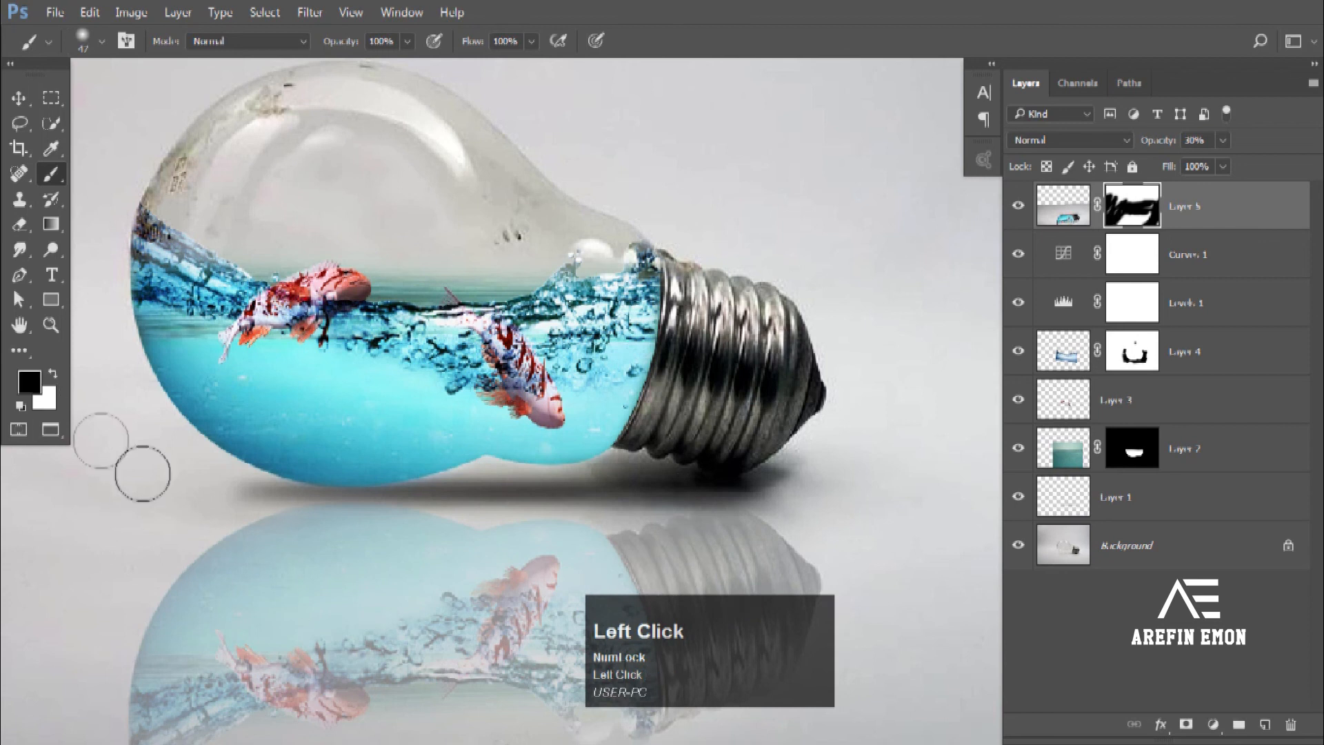
Step: Lower the reflection layer's opacity to 12% and switch to the Move tool
{"action": "scroll", "coordinate": [142, 473], "scroll_direction": "down", "scroll_amount": 2, "text": "alt"}
{"action": "left_click", "coordinate": [355, 488]}
{"action": "scroll", "coordinate": [363, 492], "scroll_direction": "down", "scroll_amount": 1, "text": "alt"}
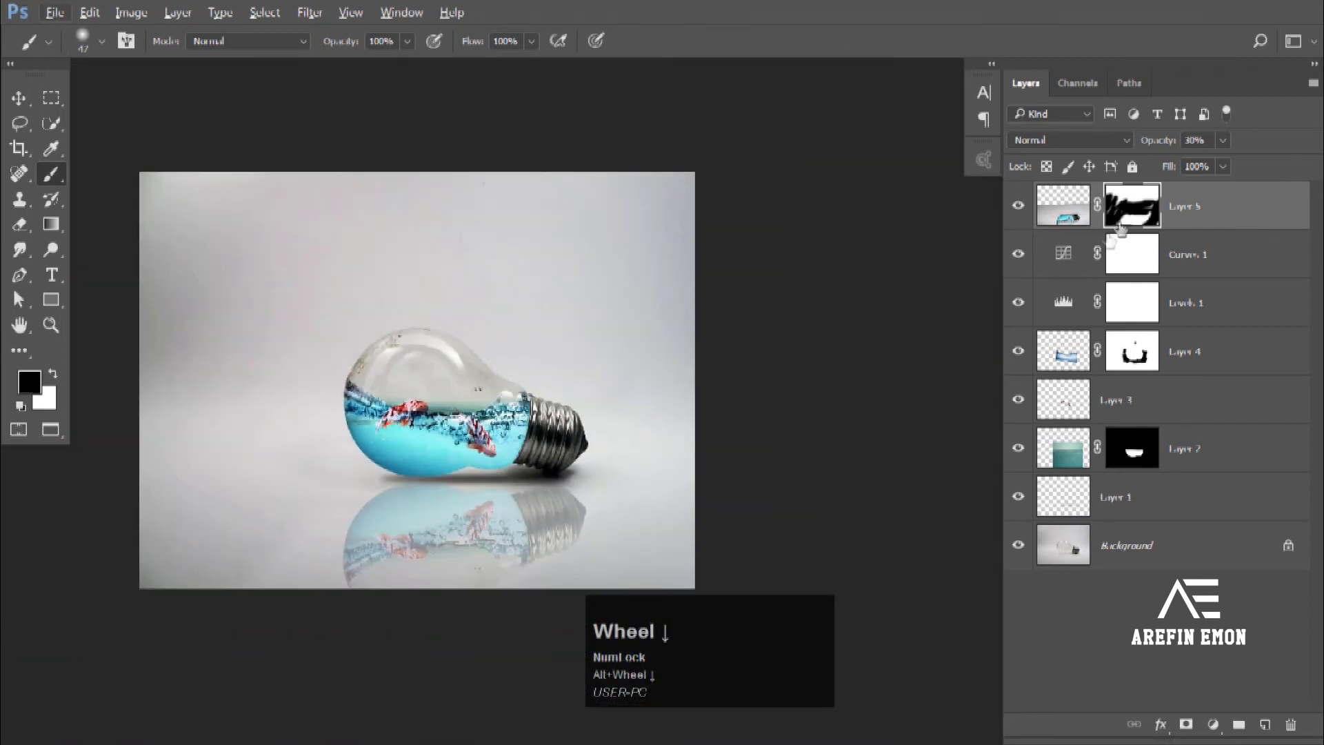
{"action": "left_click_drag", "start_coordinate": [1168, 149], "coordinate": [1166, 152]}
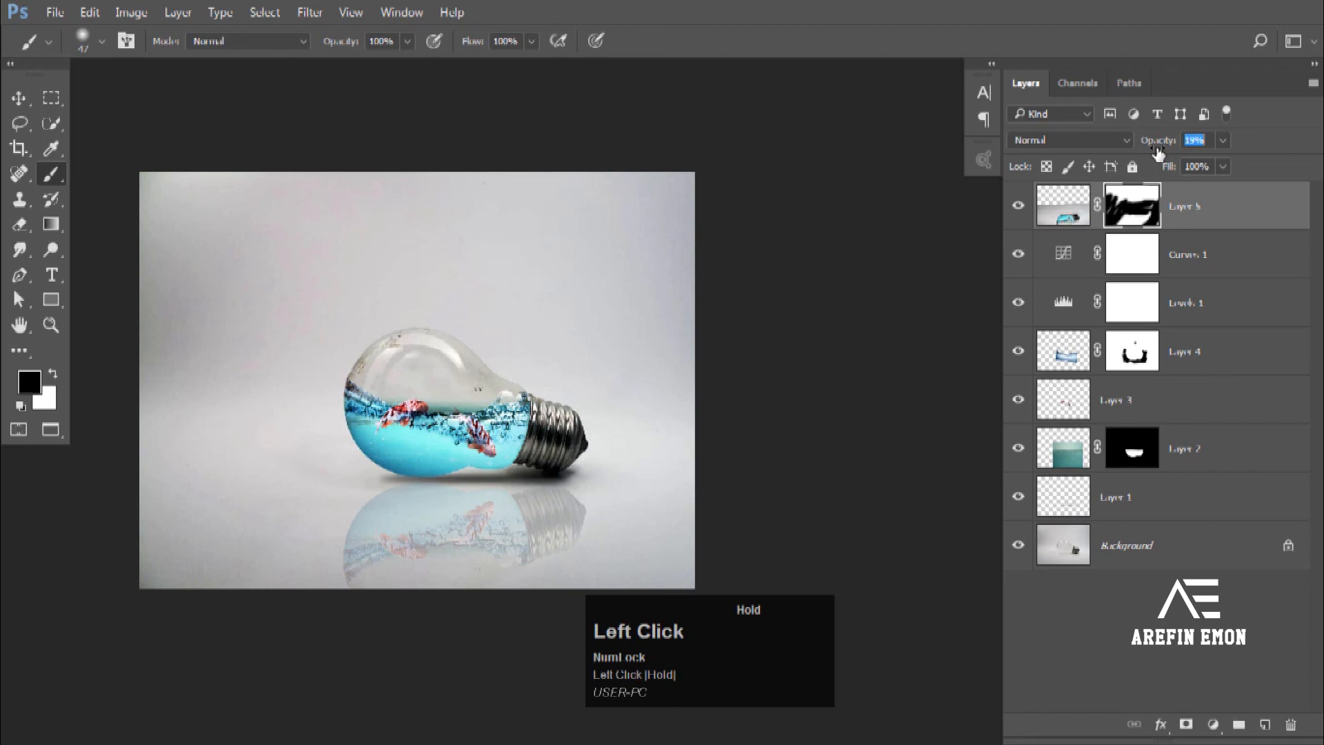
{"action": "left_click_drag", "start_coordinate": [1153, 156], "coordinate": [1149, 156]}
{"action": "scroll", "coordinate": [502, 540], "scroll_direction": "up", "scroll_amount": 1, "text": "alt"}
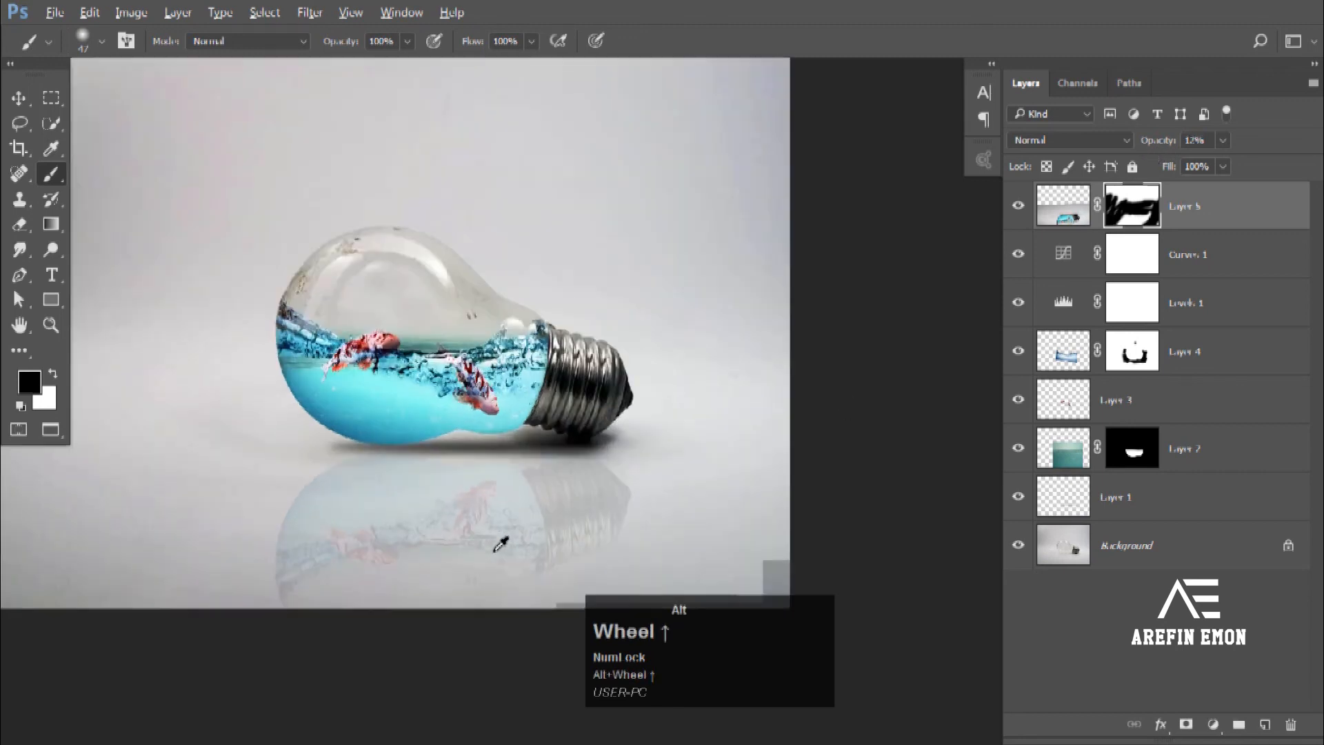
{"action": "left_click", "coordinate": [19, 97]}
{"action": "left_click_drag", "start_coordinate": [409, 439], "coordinate": [420, 449]}
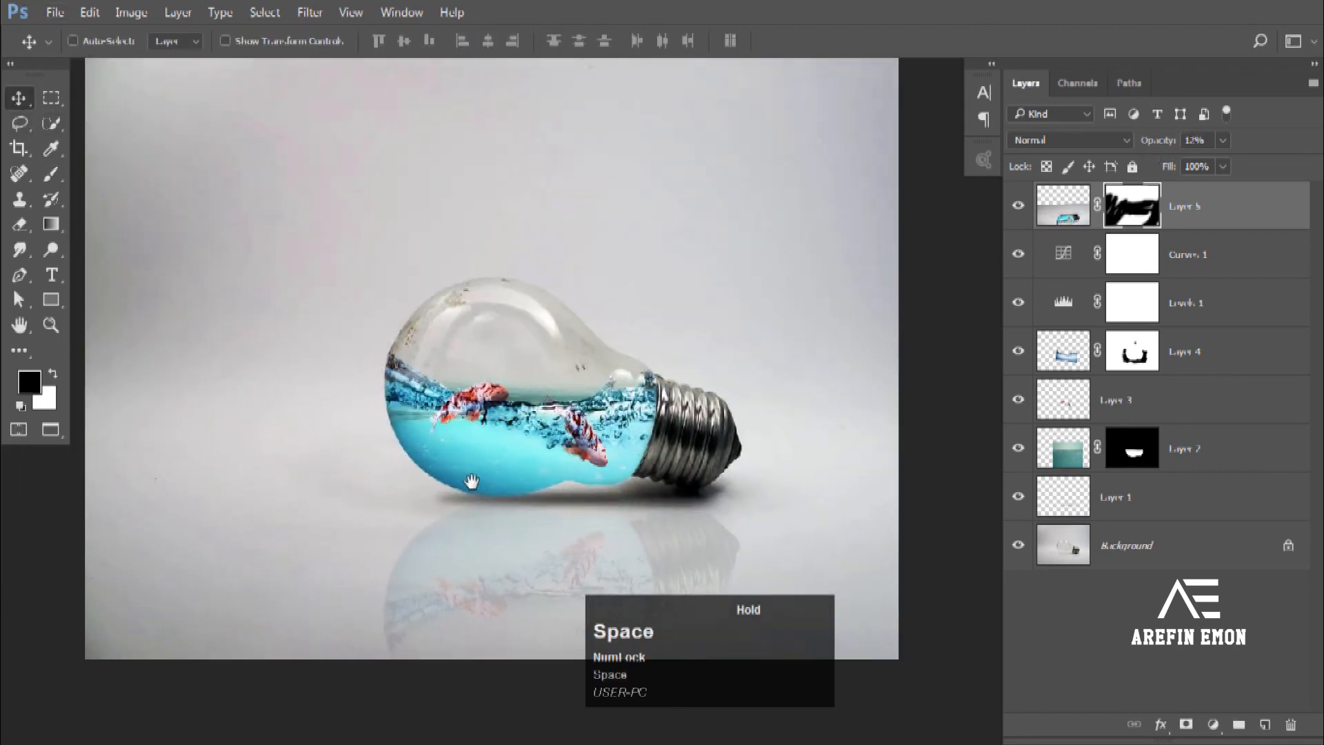